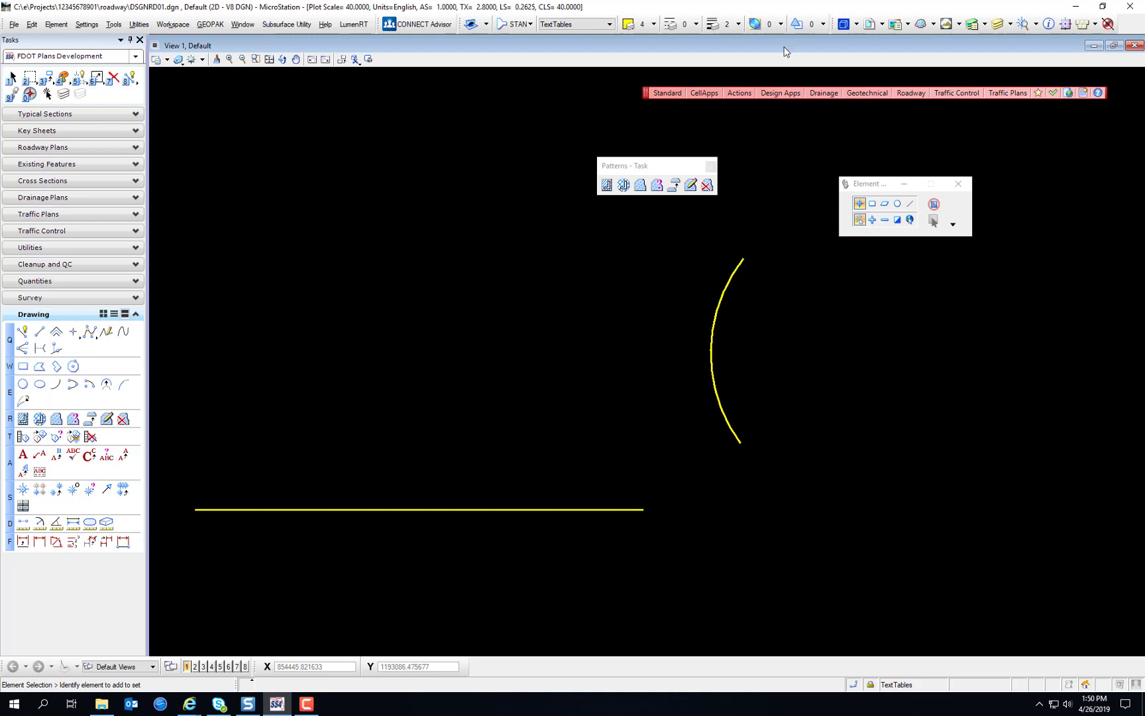
Close the Patterns toolbox and bring up the Drawing task panel's options menu.
left_click(711, 166)
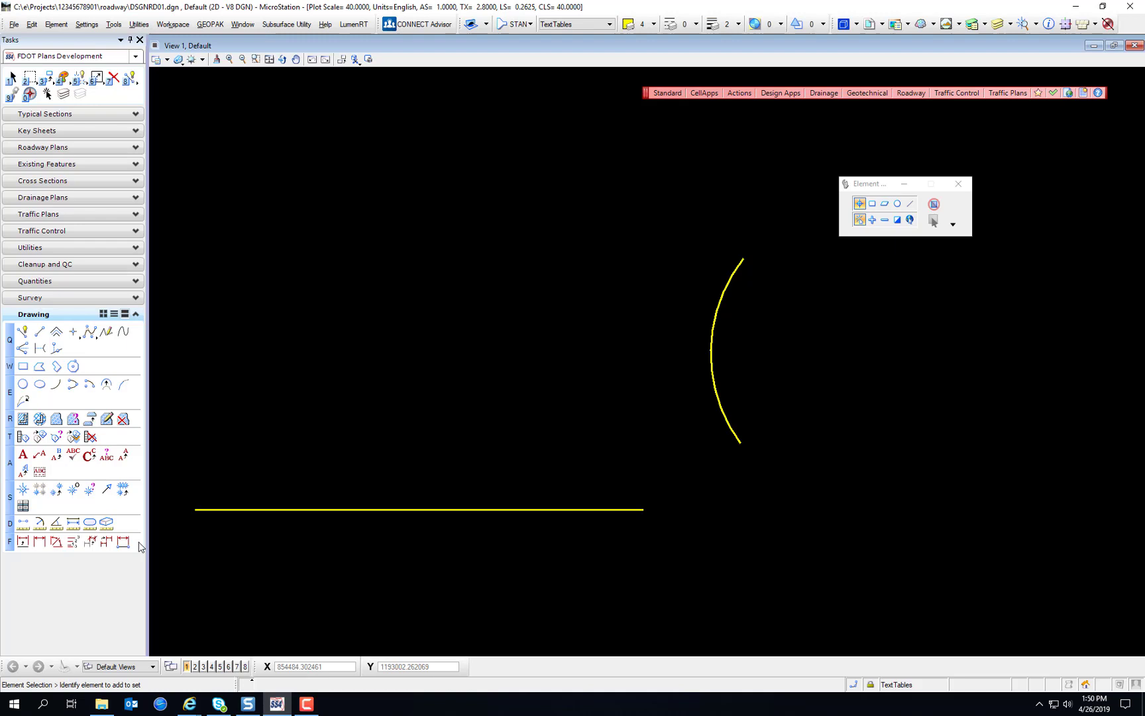
right_click(140, 546)
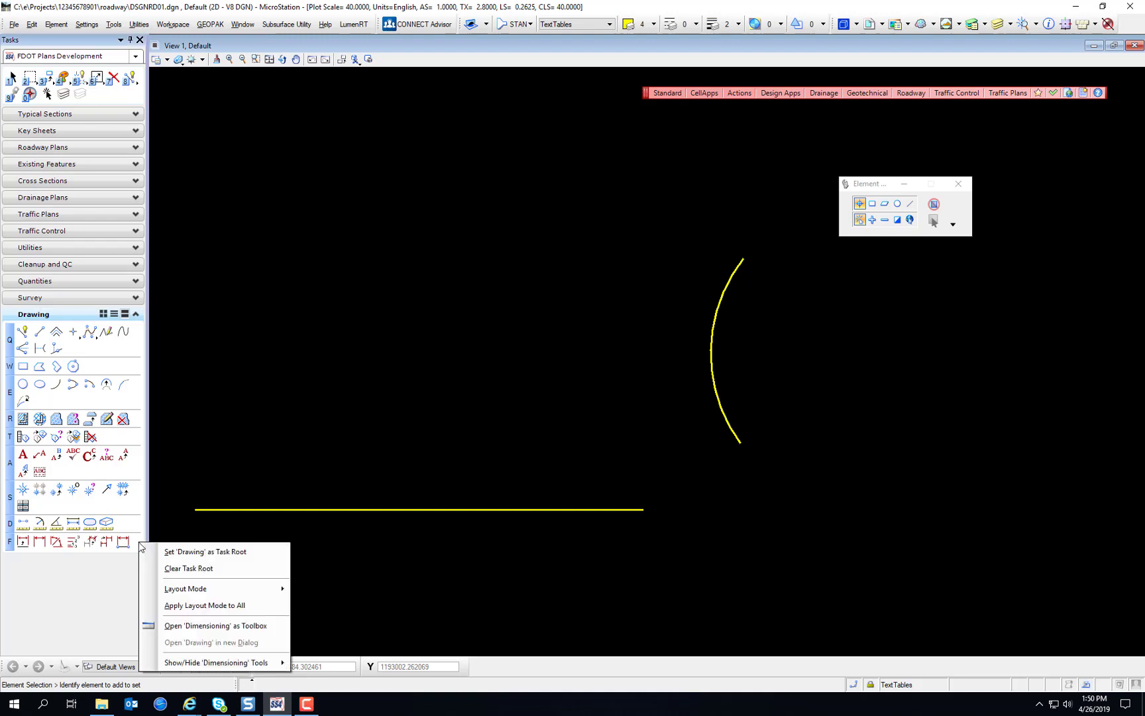
Float the Dimensioning toolbox above the view and start Element Dimension.
left_click(205, 626)
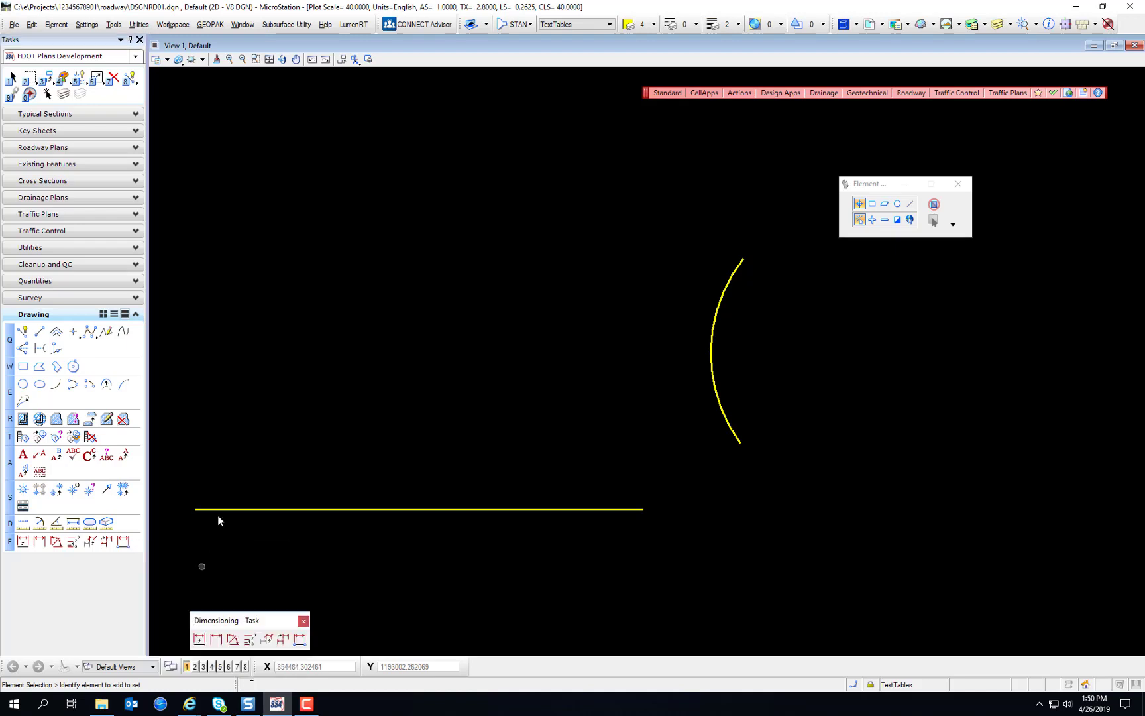
left_click_drag(242, 619, 508, 164)
left_click(465, 184)
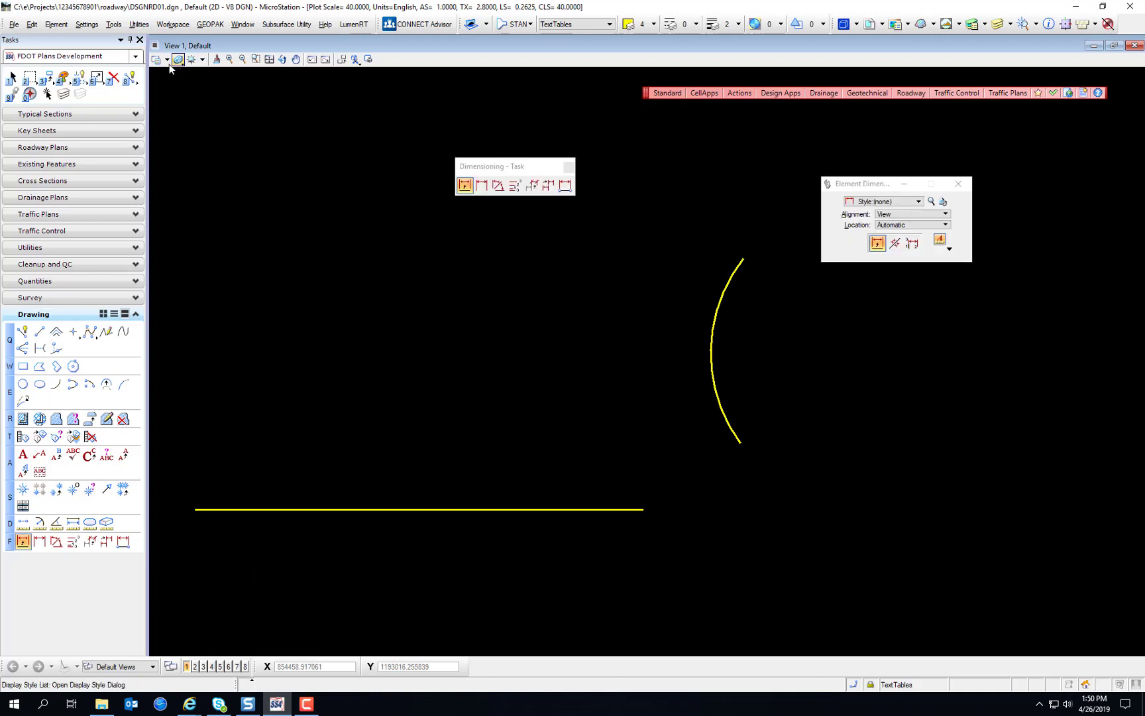
Turn on the Dimensions display in View 1's View Attributes.
left_click(167, 61)
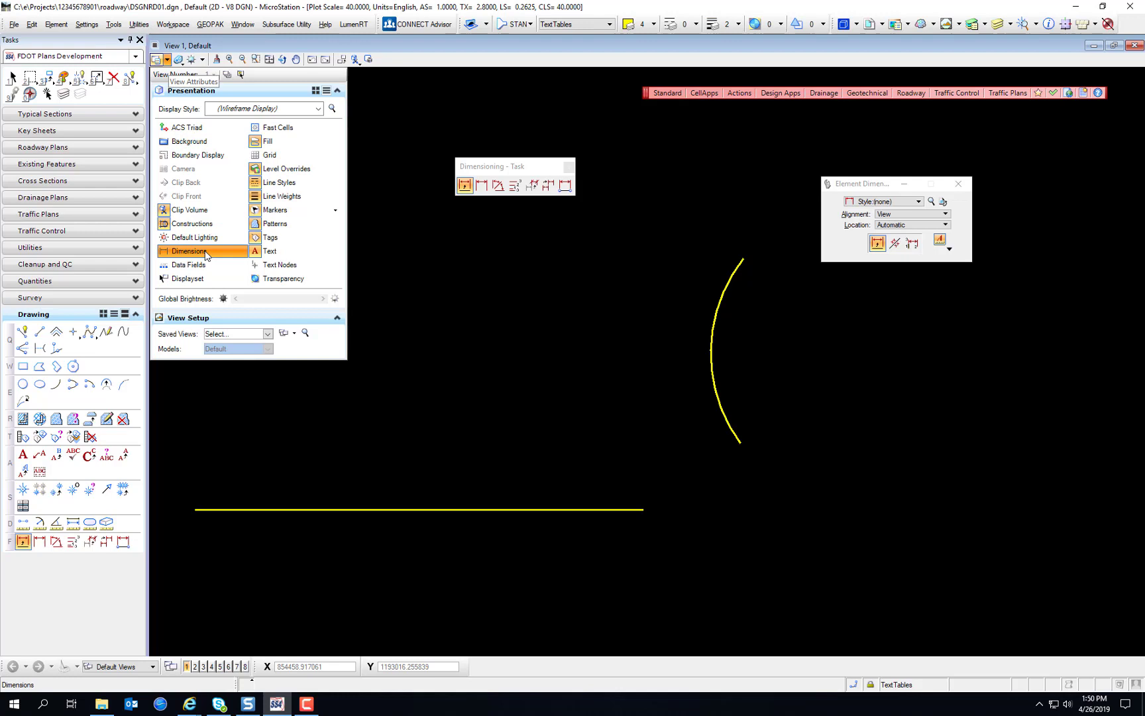
left_click(162, 59)
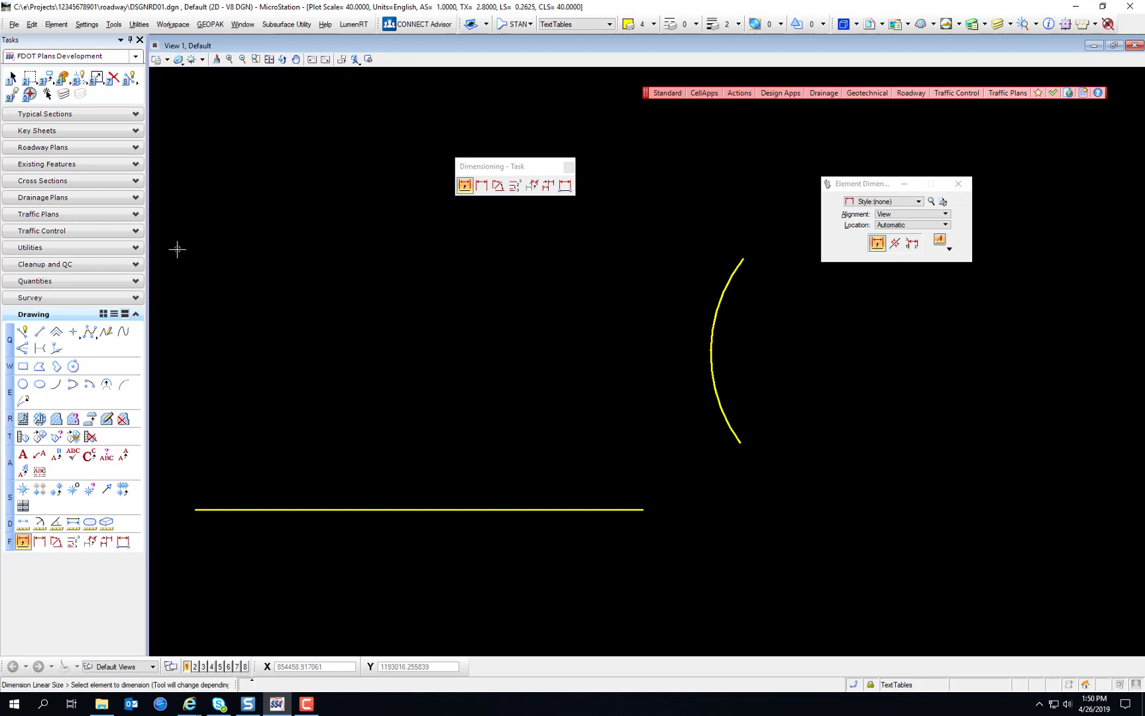
left_click(167, 59)
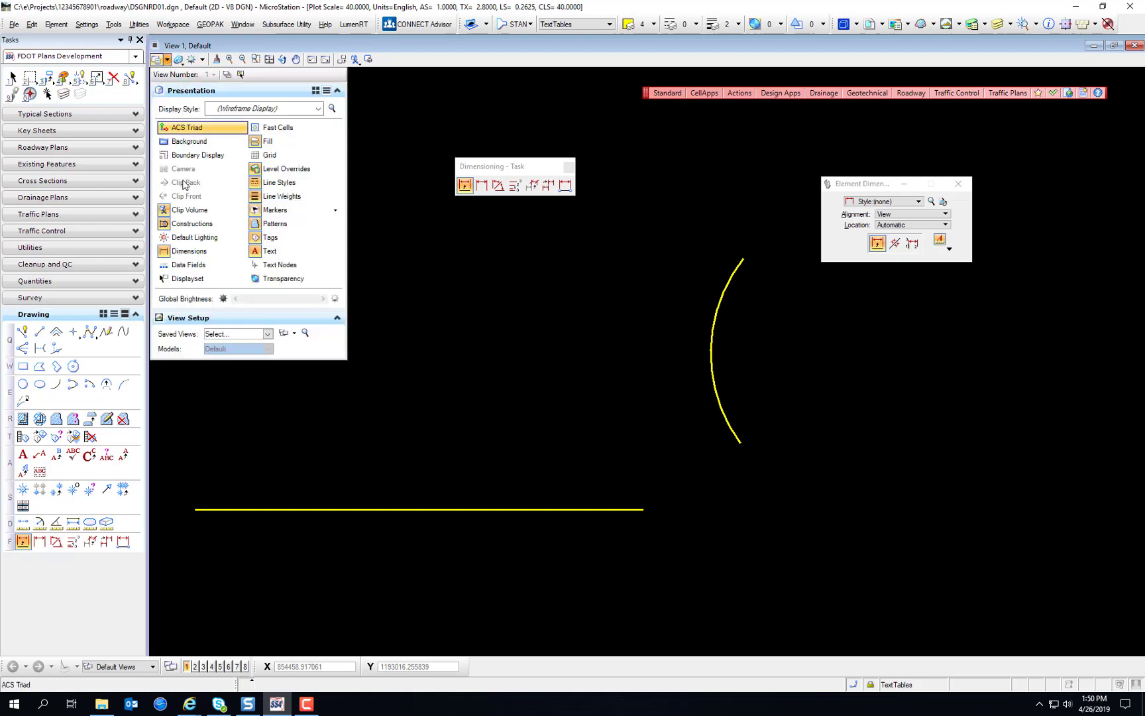
left_click(209, 254)
left_click(167, 60)
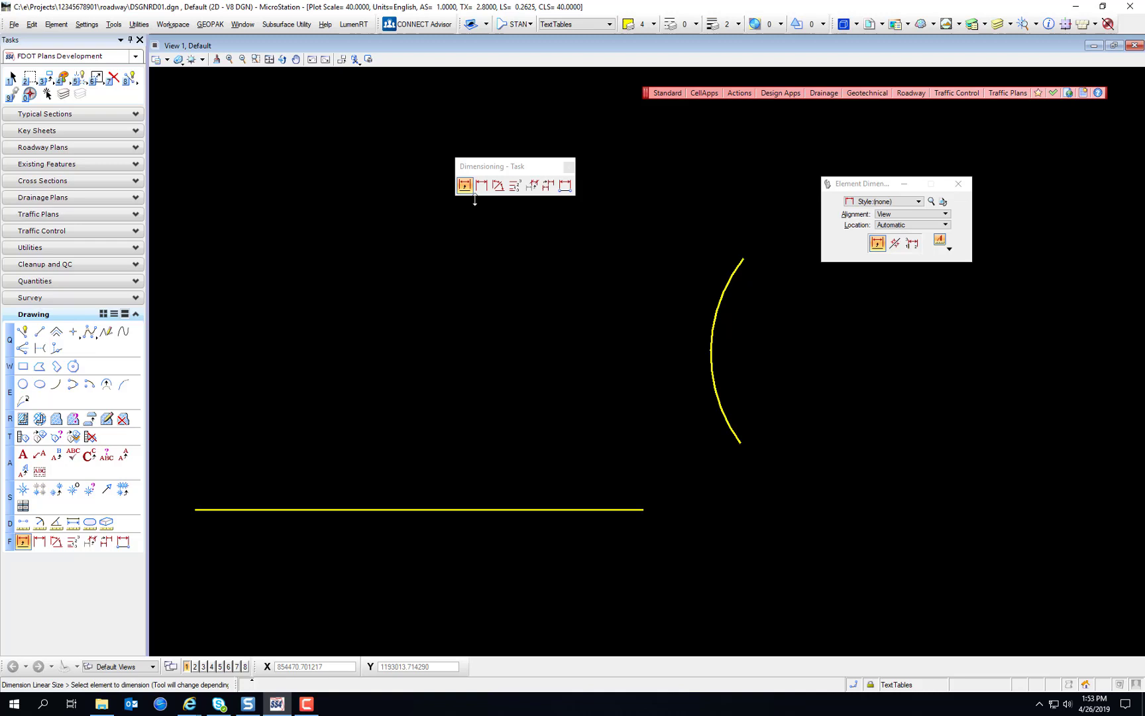
Hide Dimension Ordinates from the Dimensioning toolbox.
right_click(516, 192)
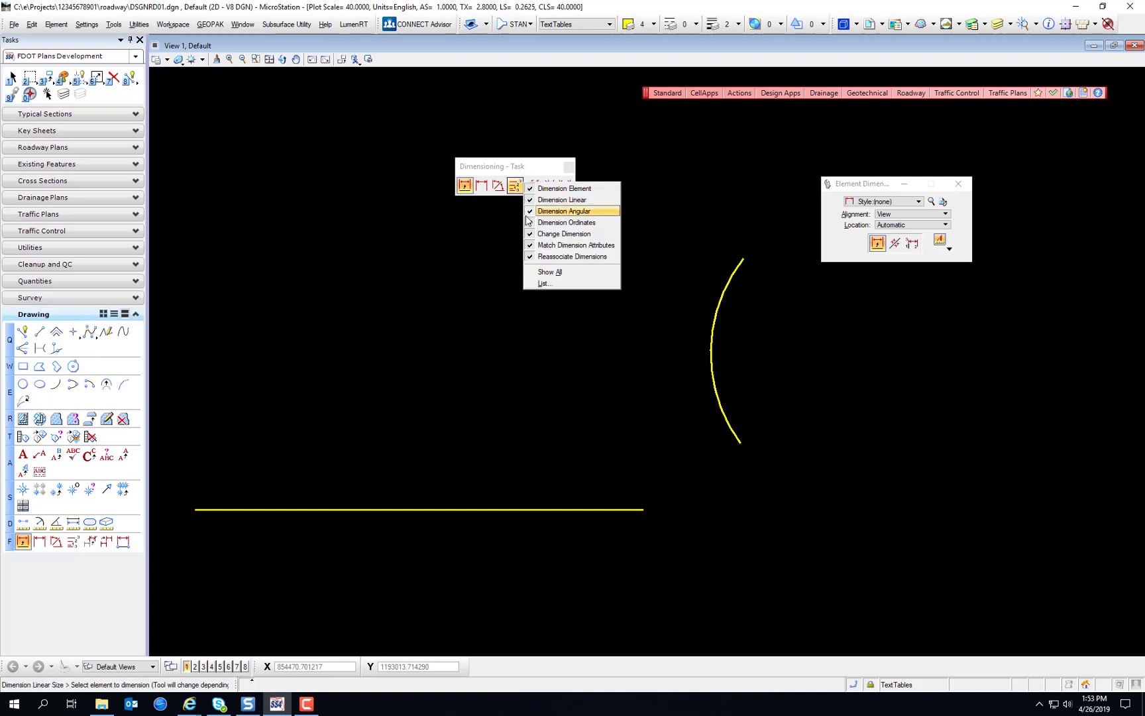
left_click(567, 223)
right_click(516, 187)
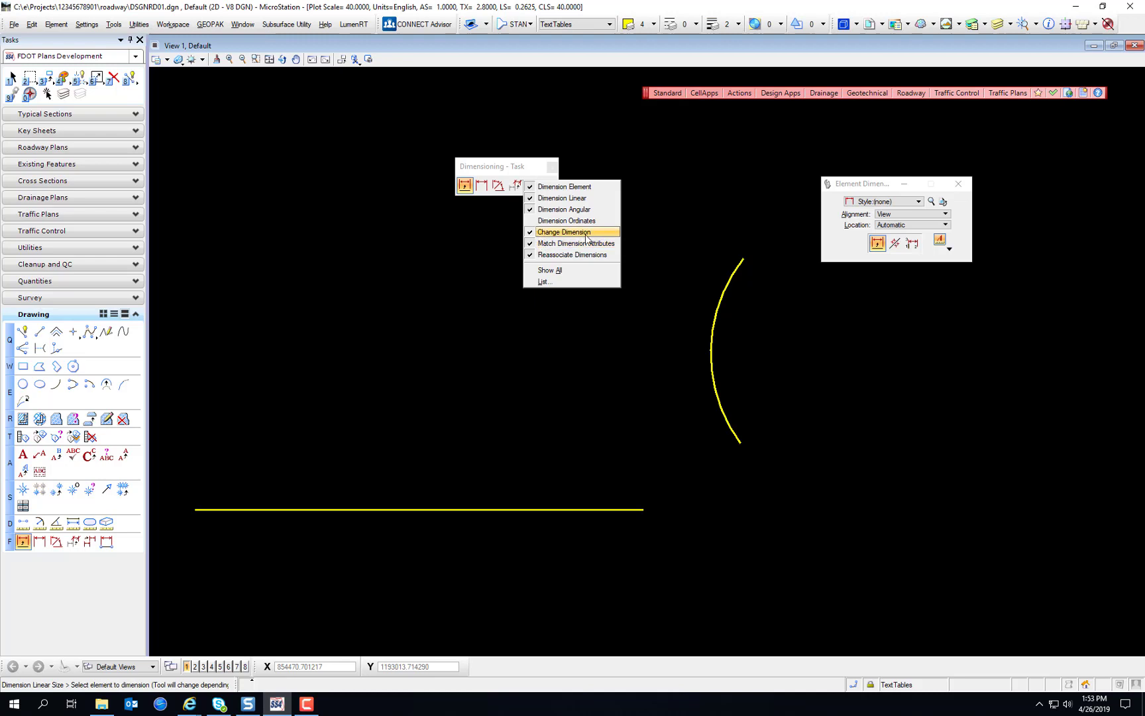
left_click(491, 170)
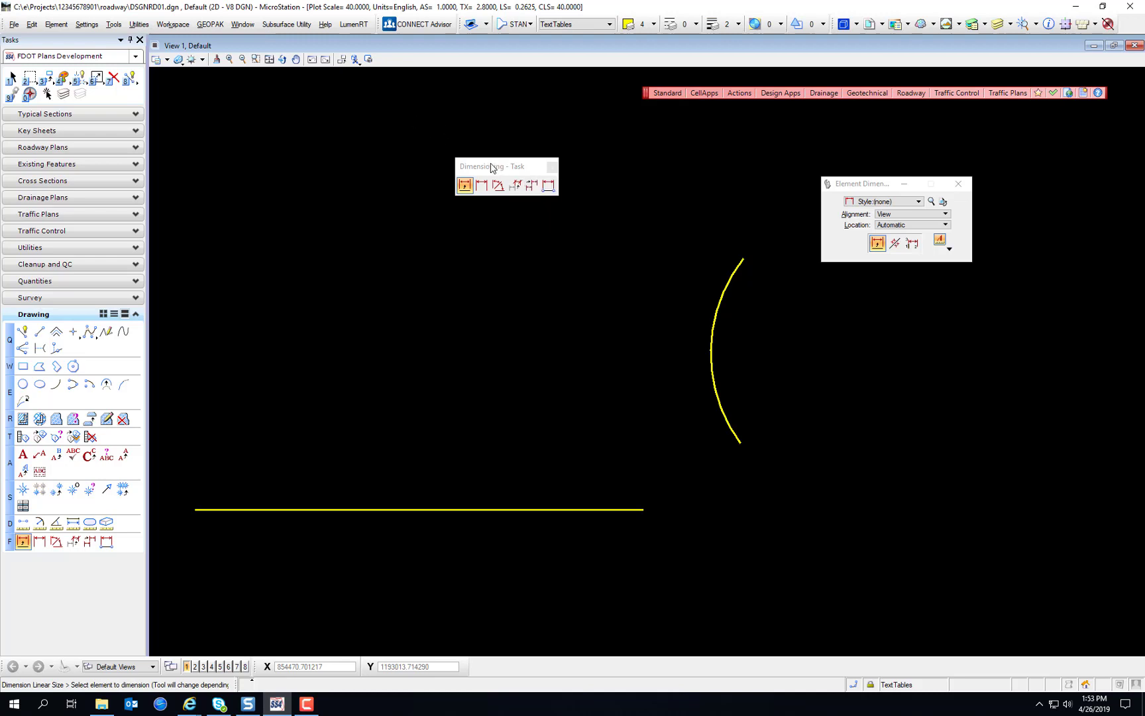
Step through the Element, Linear and Angular dimension tools, ending on Change Dimension.
left_click(466, 186)
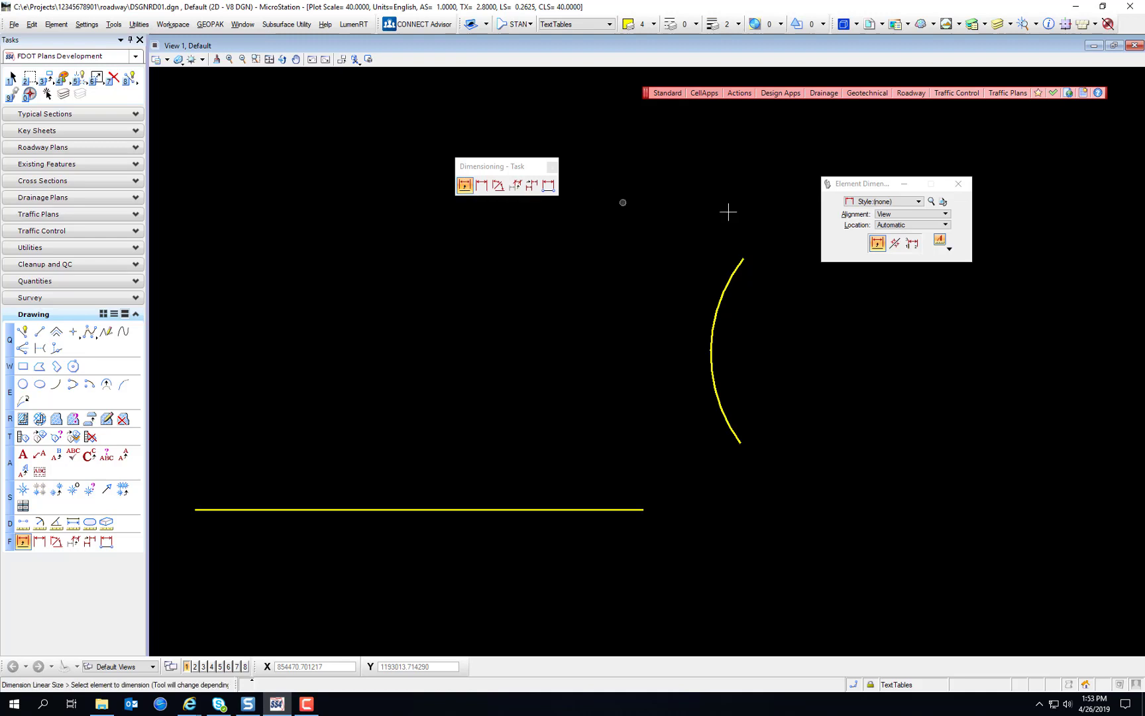
left_click(949, 249)
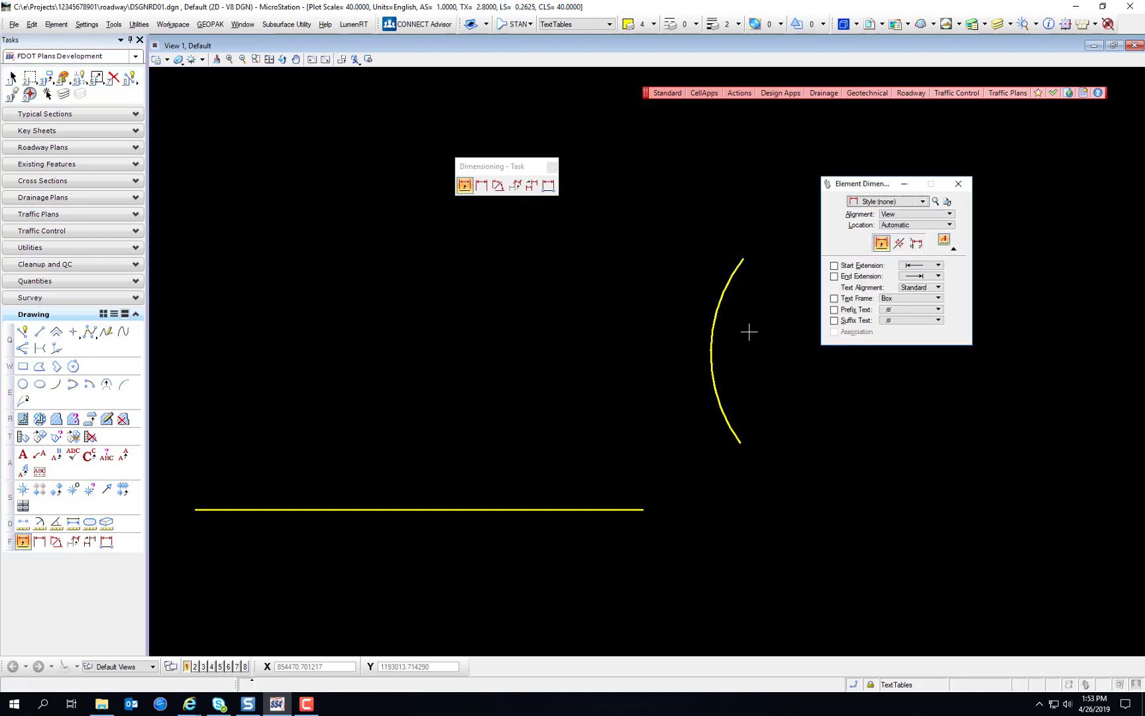
left_click(481, 186)
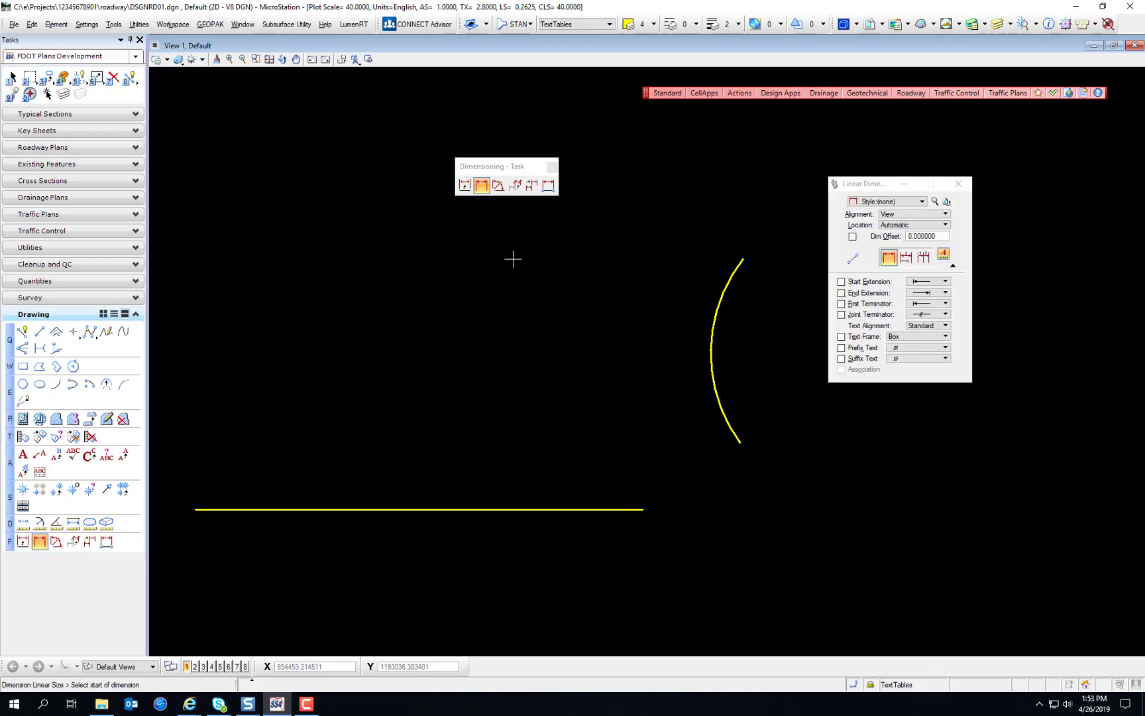
left_click(500, 186)
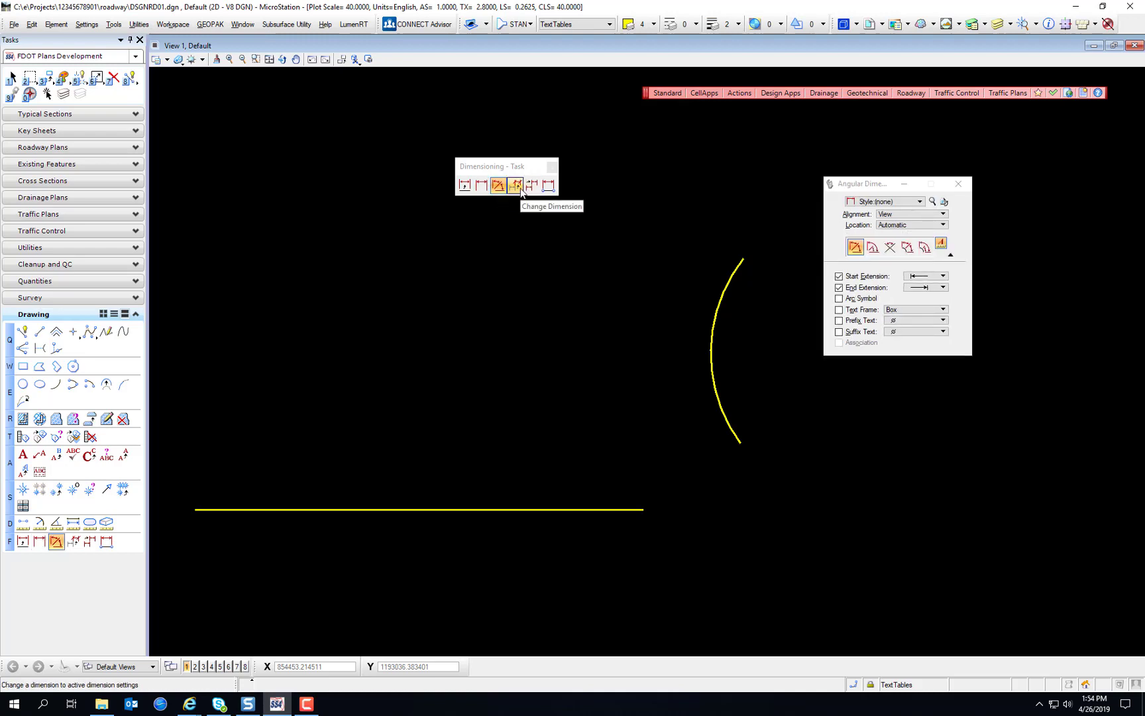
left_click(516, 186)
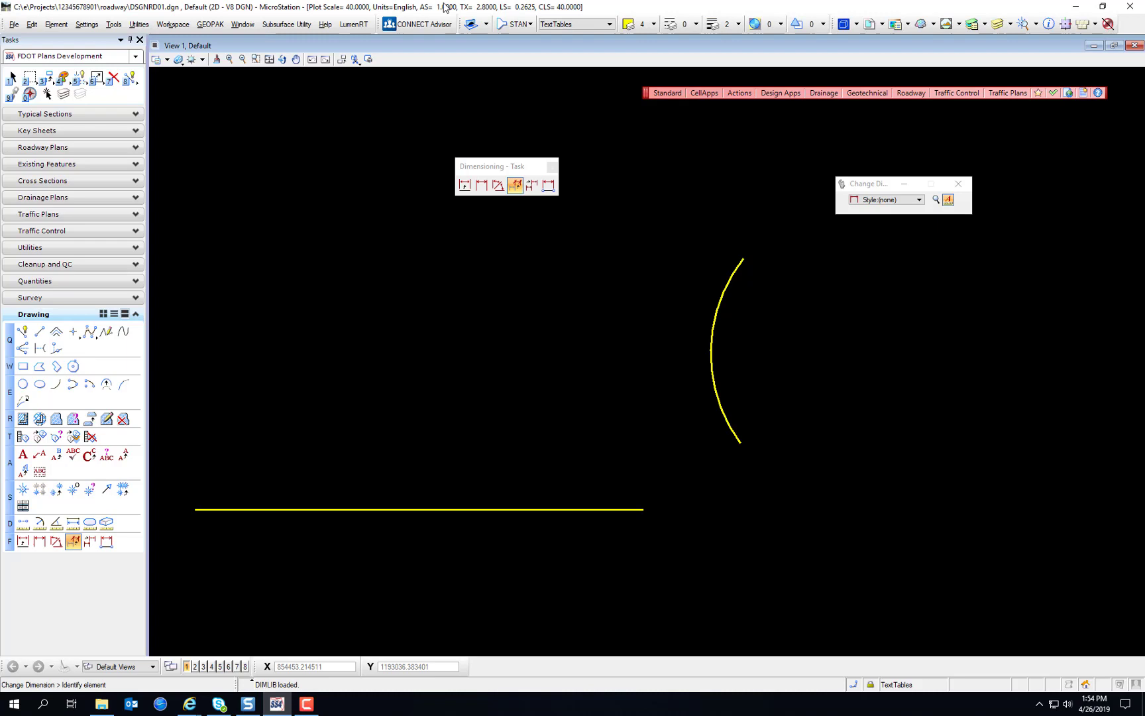
Set the dimension style to FDOT_Dim, then activate Match Dimension Settings and Reassociate Dimension.
left_click(877, 201)
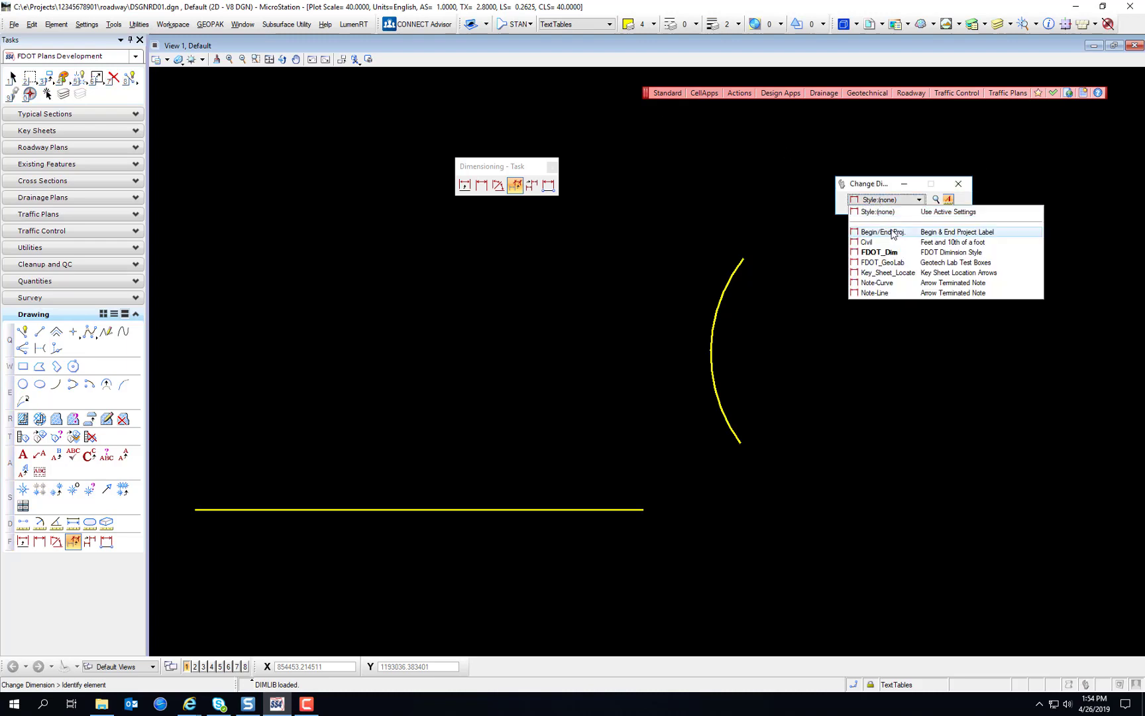
left_click(879, 252)
left_click(531, 187)
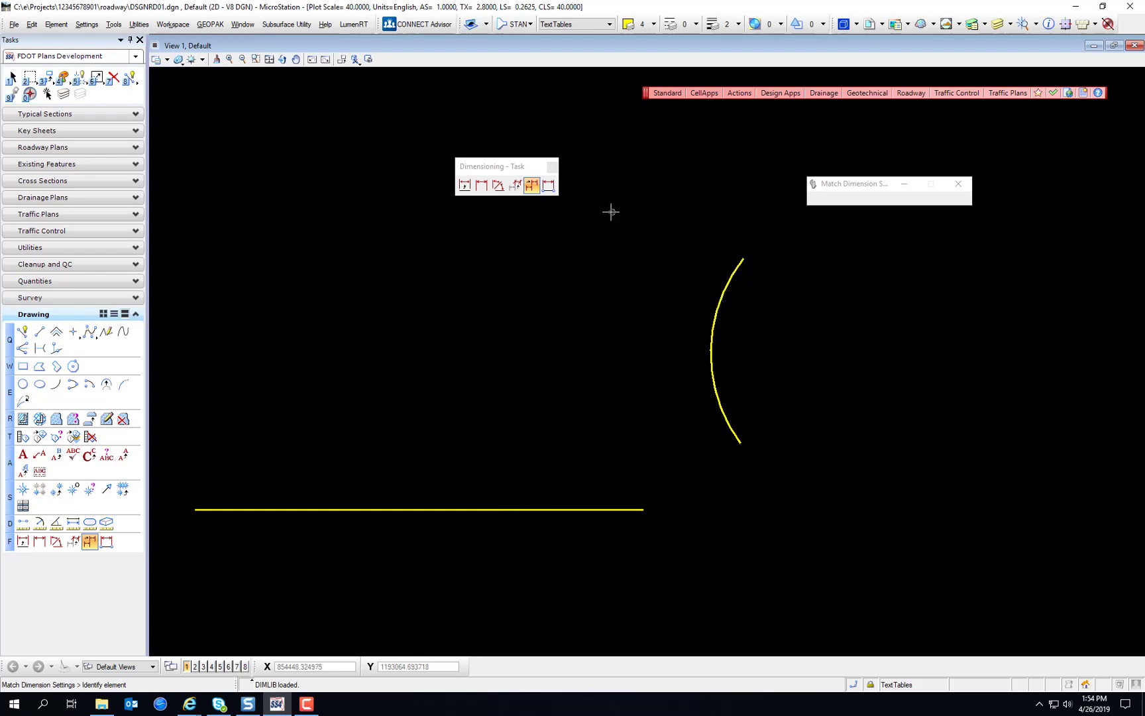
left_click(547, 186)
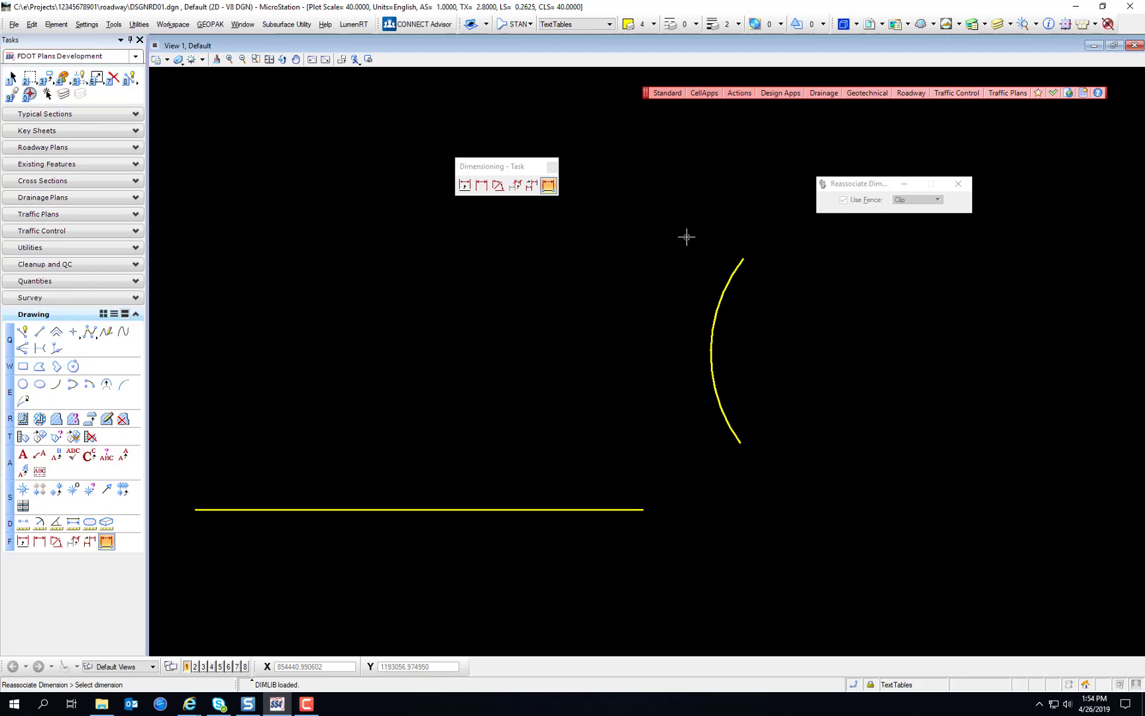
Dimension the line at 61.25FT above it and label the arc 20.92FT R on its left.
left_click(464, 185)
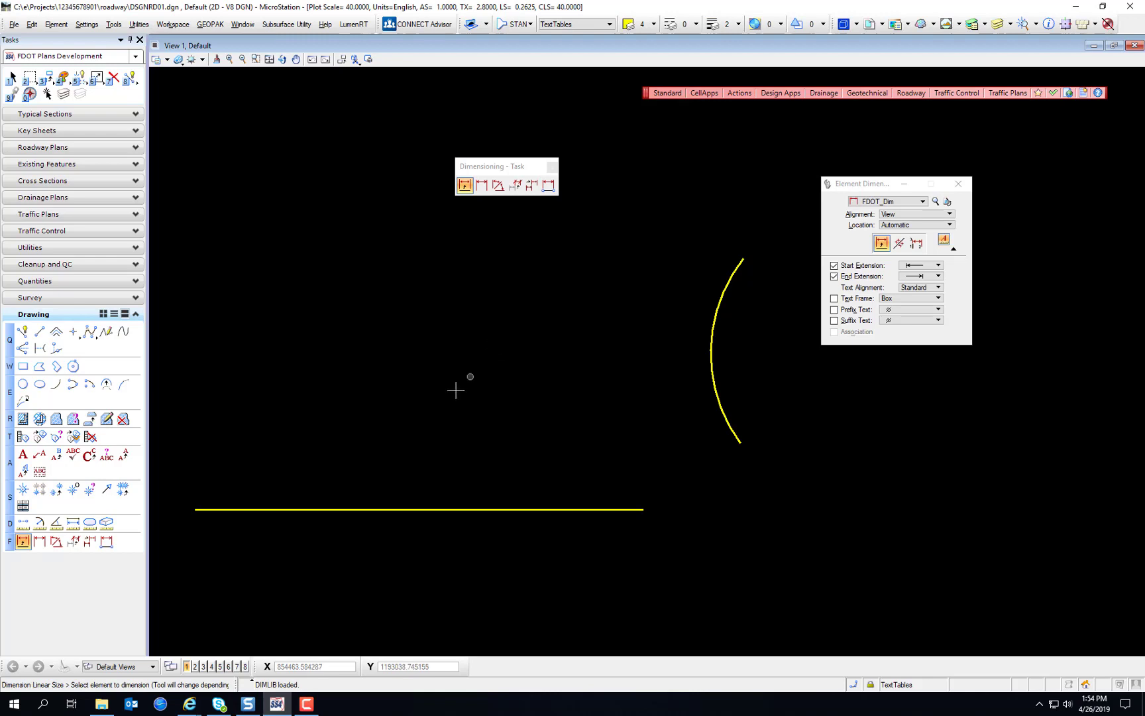
left_click(428, 509)
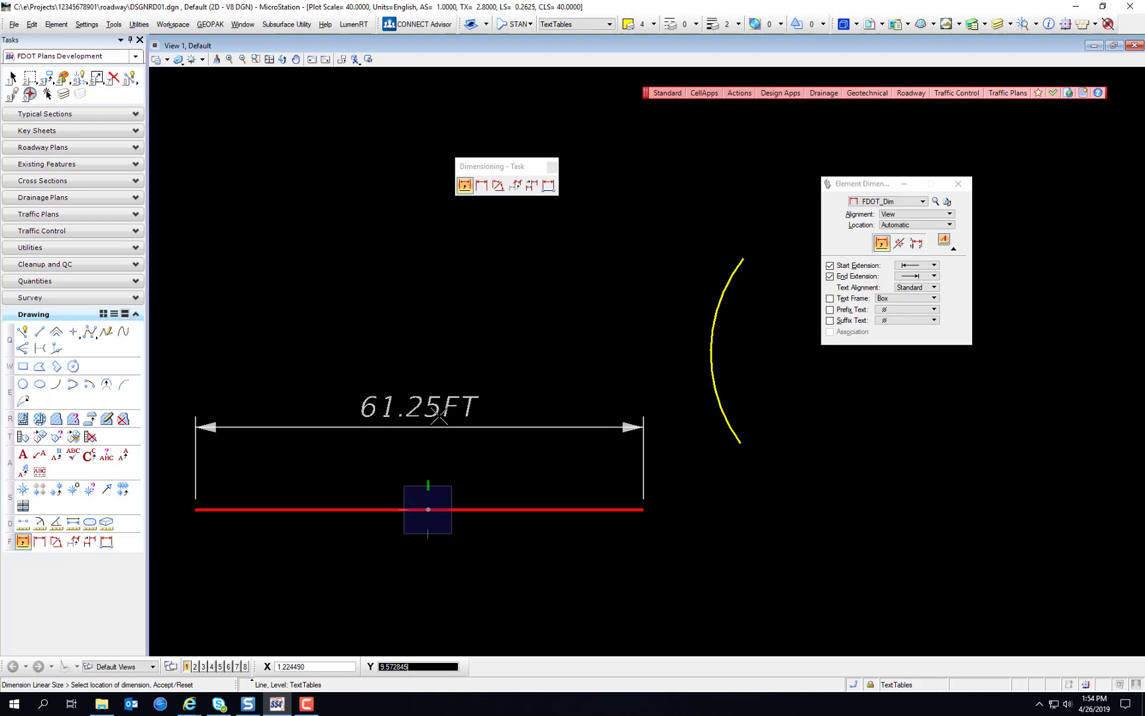
left_click(448, 436)
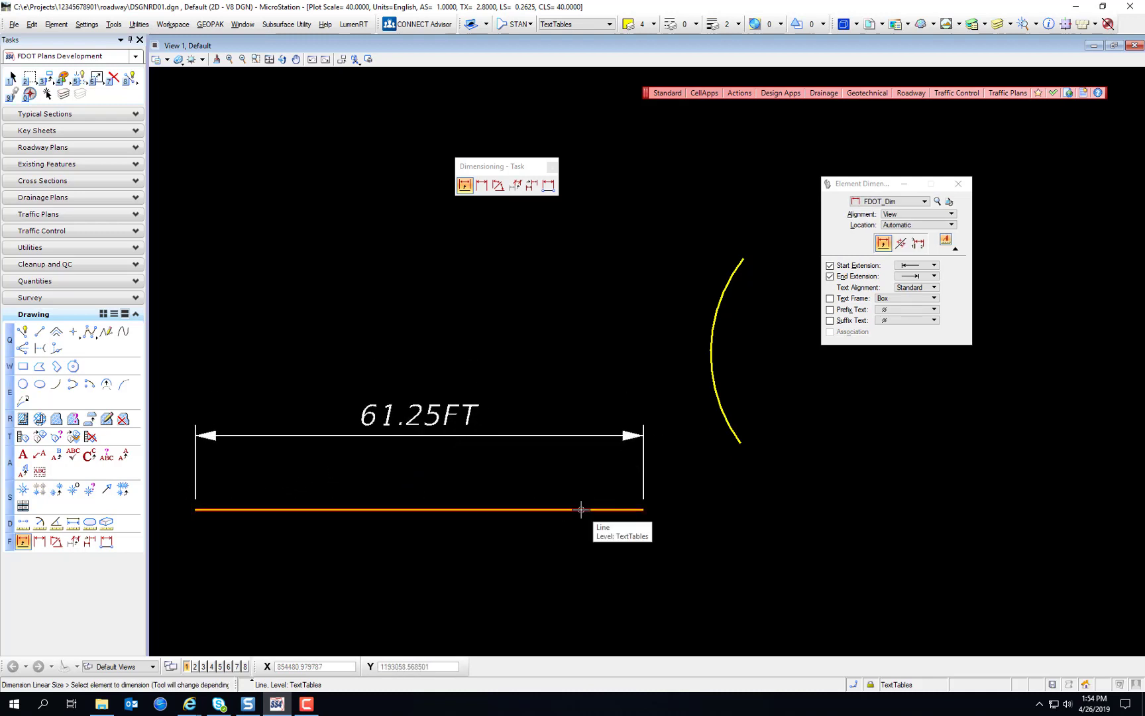
left_click(711, 349)
left_click(331, 281)
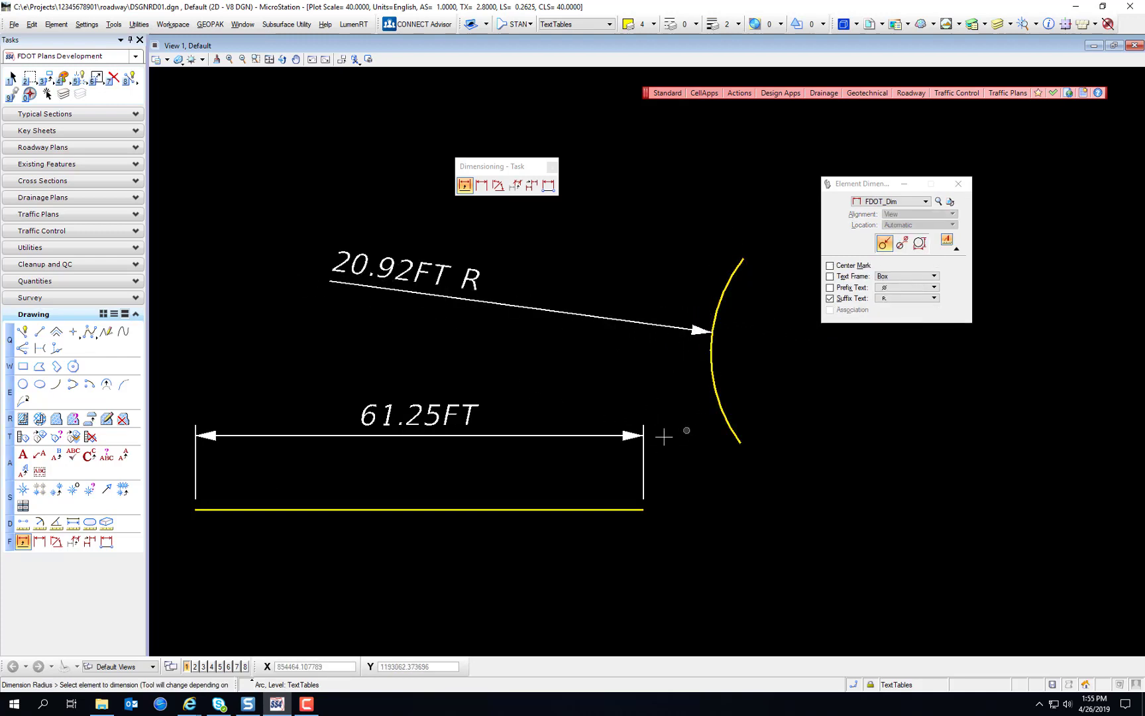
Add a second 61.25FT dimension below the line and a 20.92FT R label right of the arc.
left_click(602, 509)
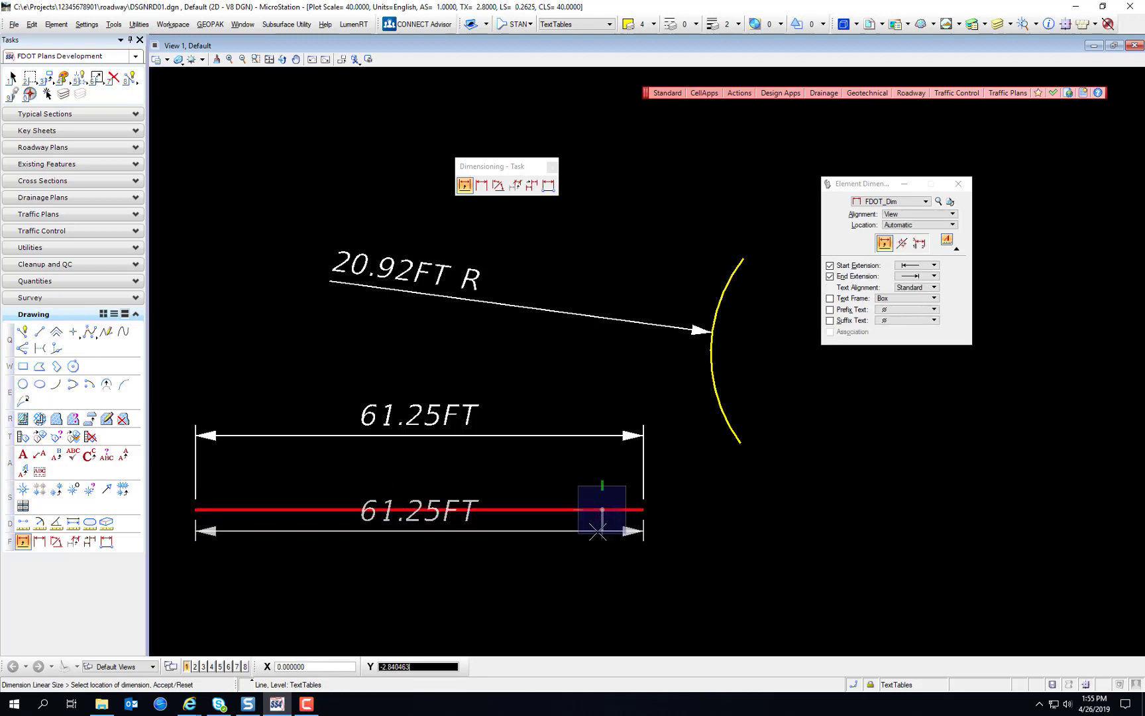
left_click(587, 567)
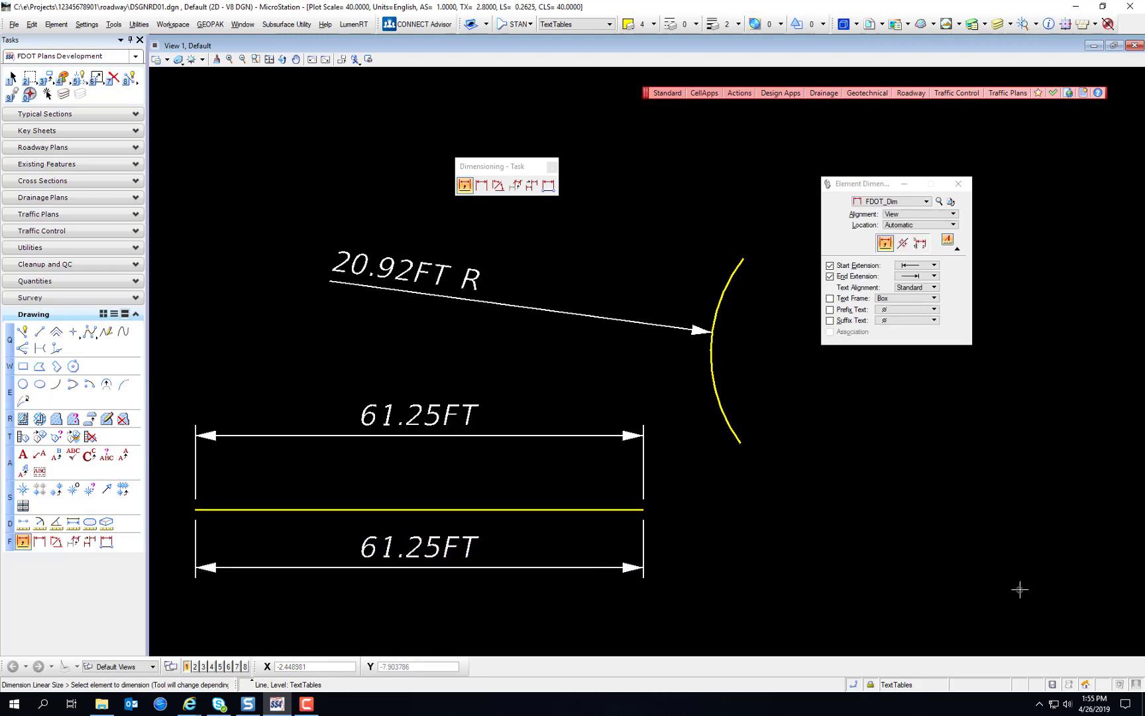
left_click(712, 379)
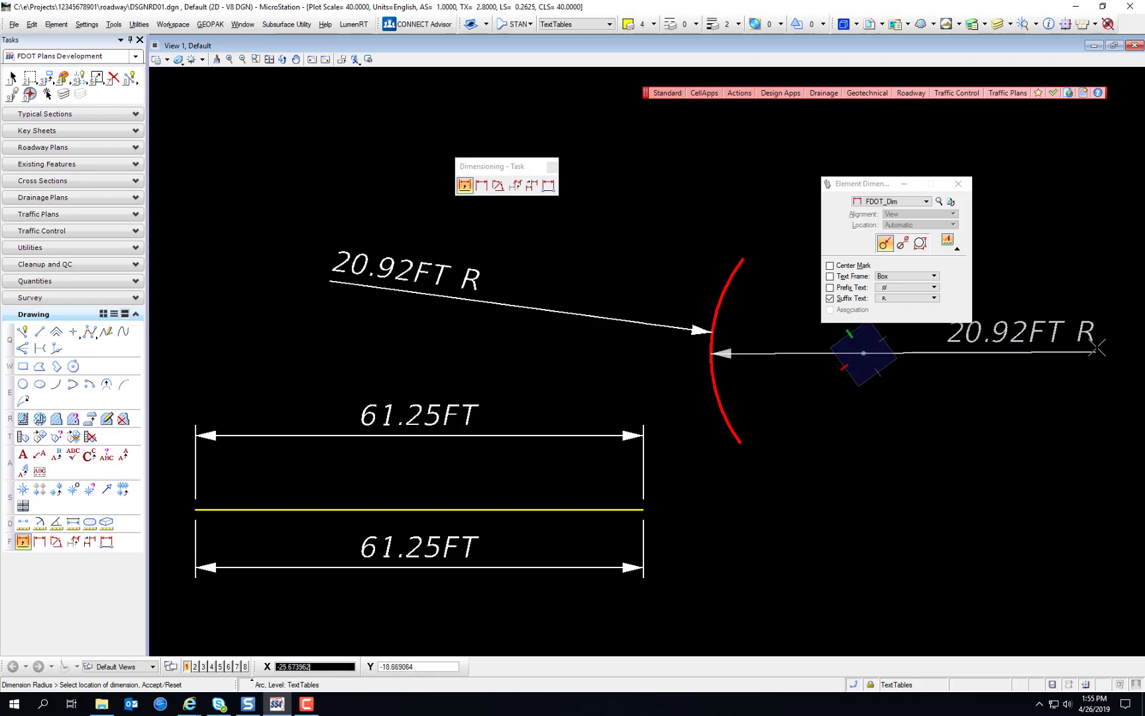
left_click(1097, 347)
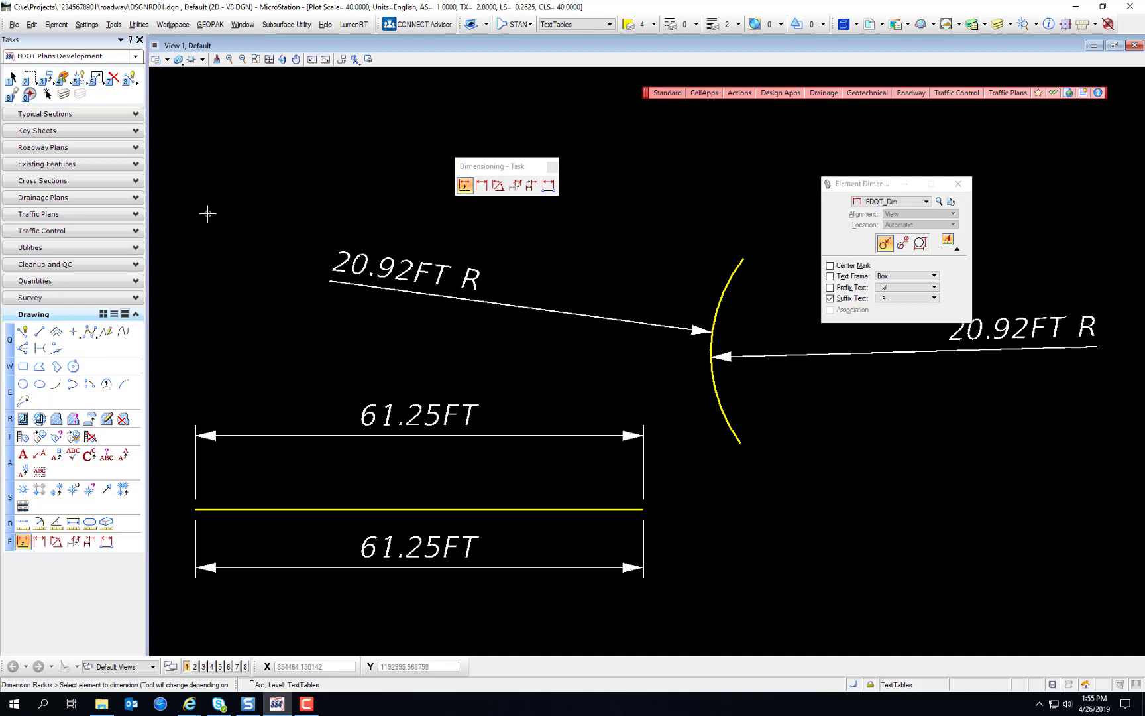
Undo the radius dimension, then preview Label Line and 30.32FT perpendicular dimensions on the line.
key("ctrl+z")
key("ctrl+z")
key("ctrl+z")
key("ctrl+z")
key("ctrl+z")
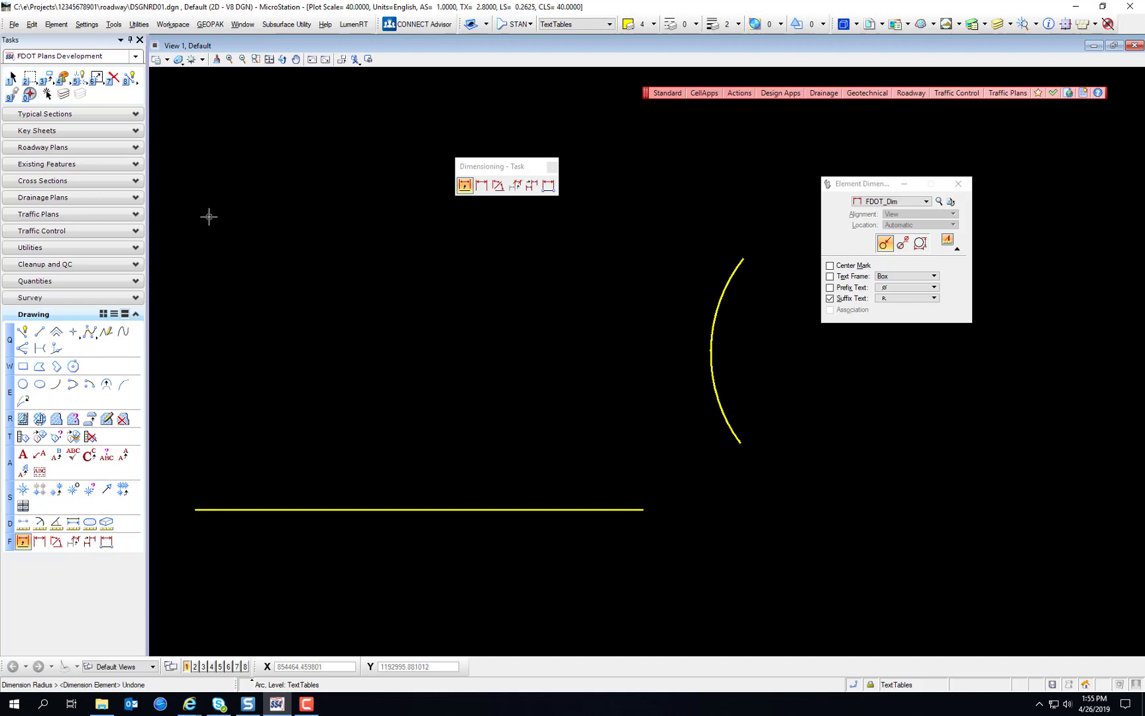
key("ctrl+r")
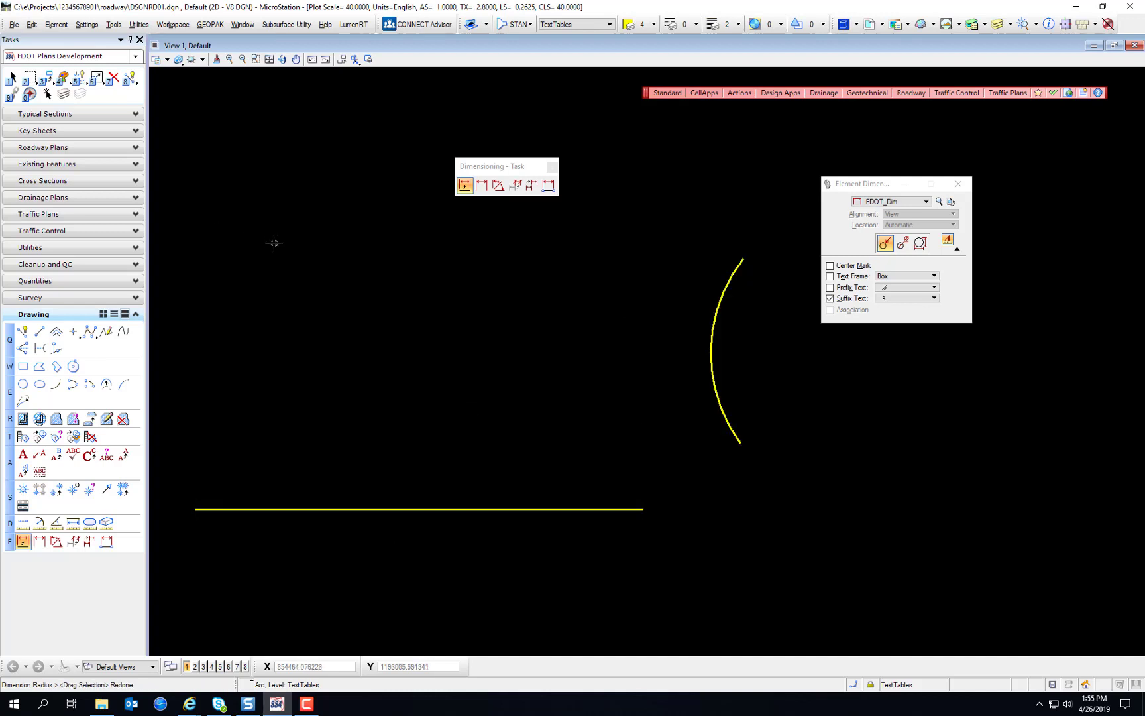
left_click(464, 509)
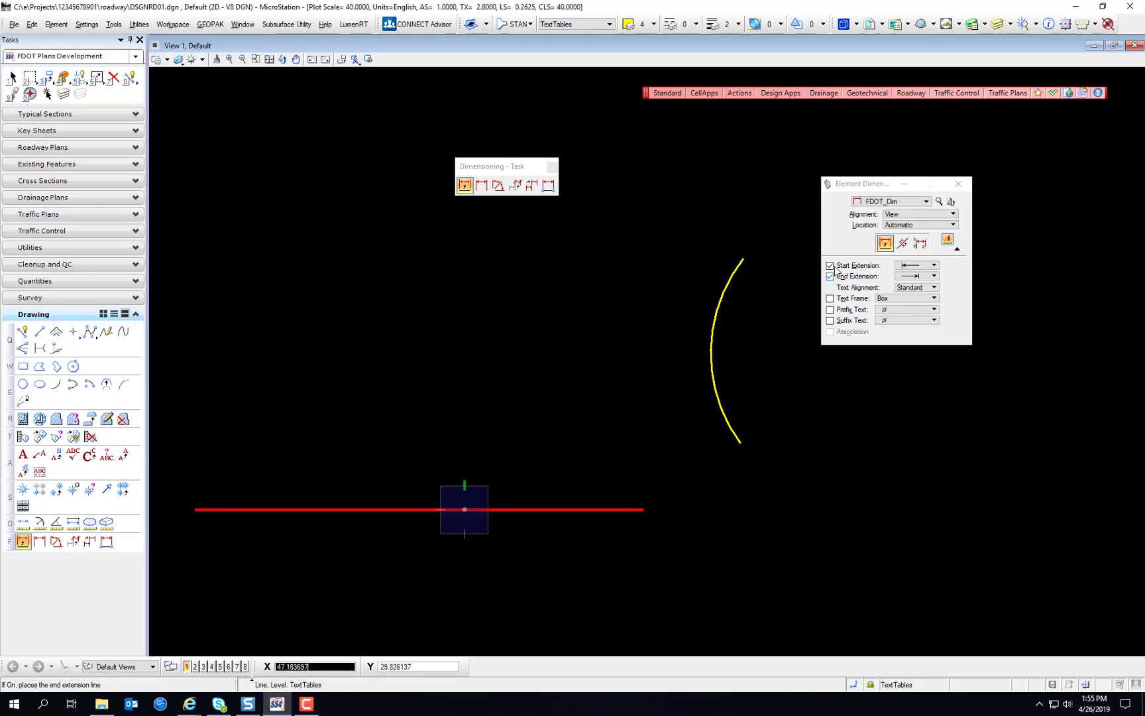
left_click(903, 244)
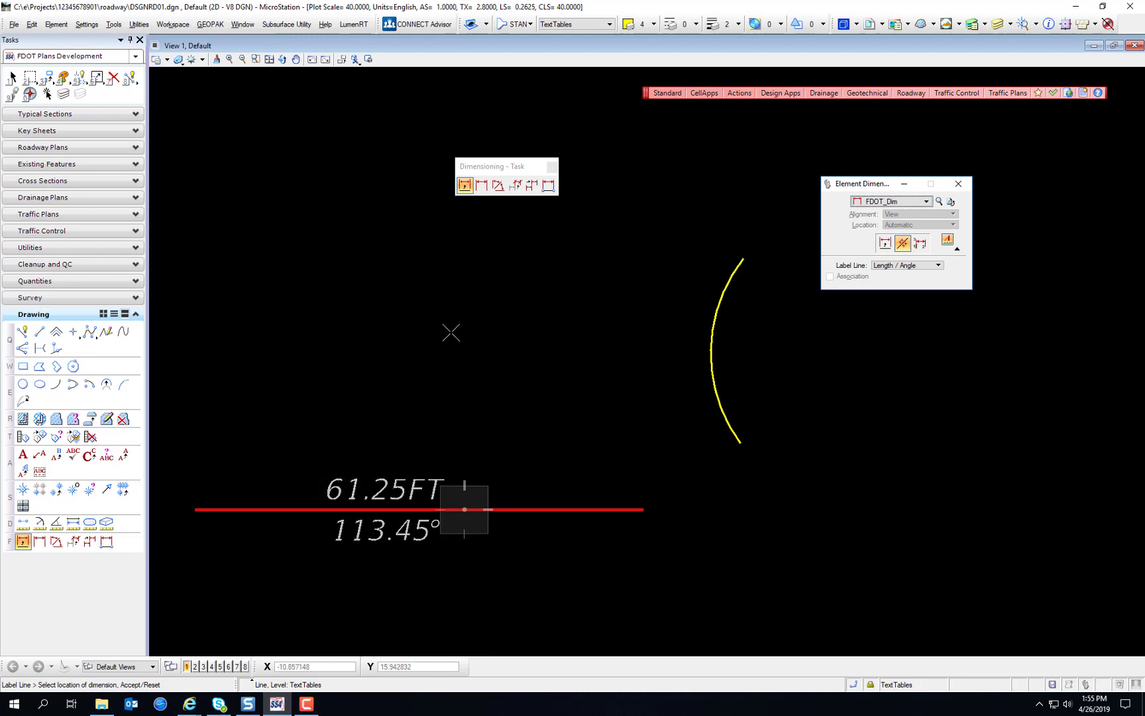
left_click(921, 244)
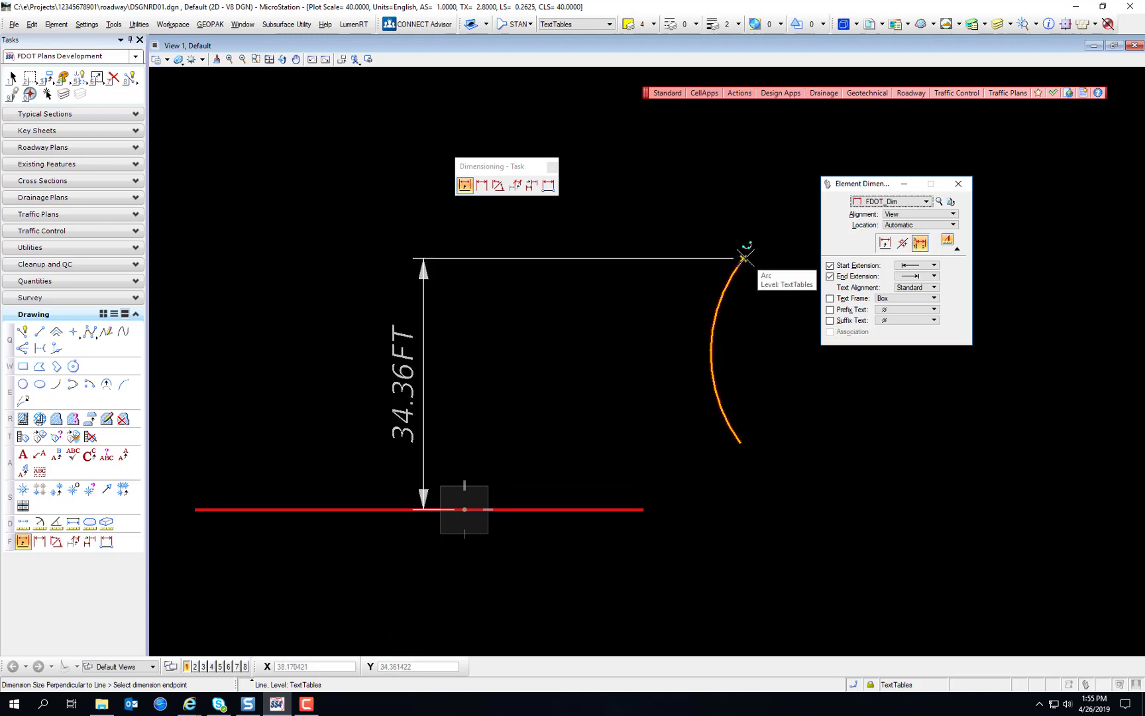
Cancel the line dimension and preview a 41.84FT Ø Diameter Parallel dimension on the arc.
right_click(639, 286)
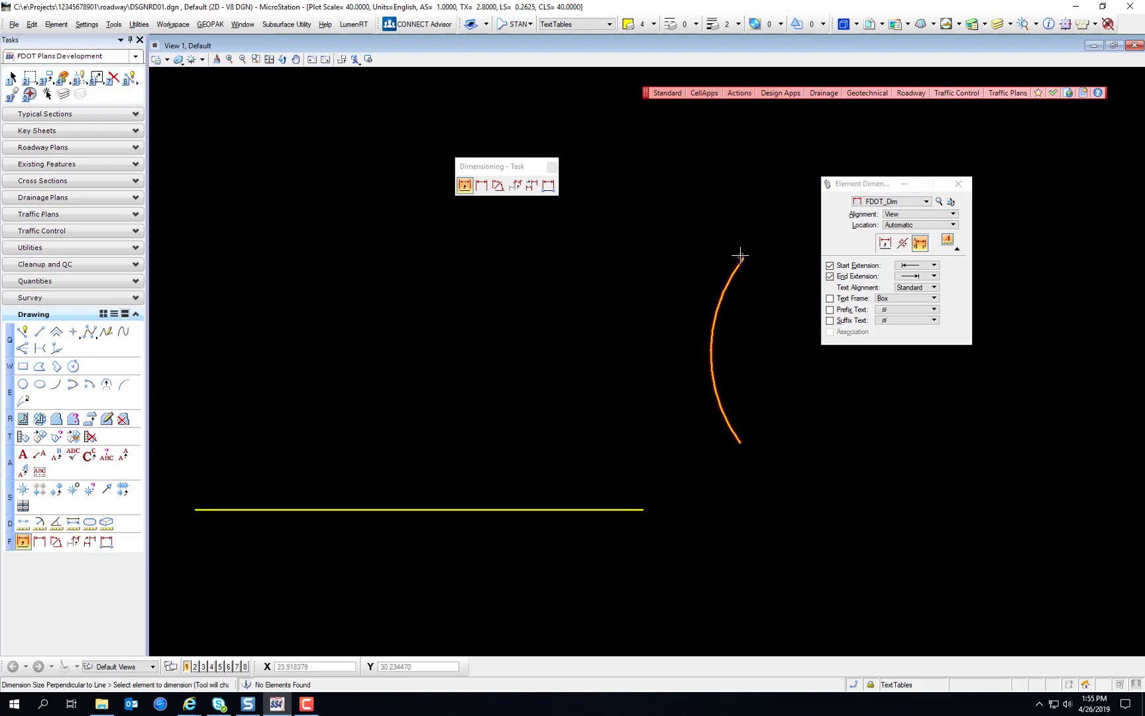
left_click(708, 329)
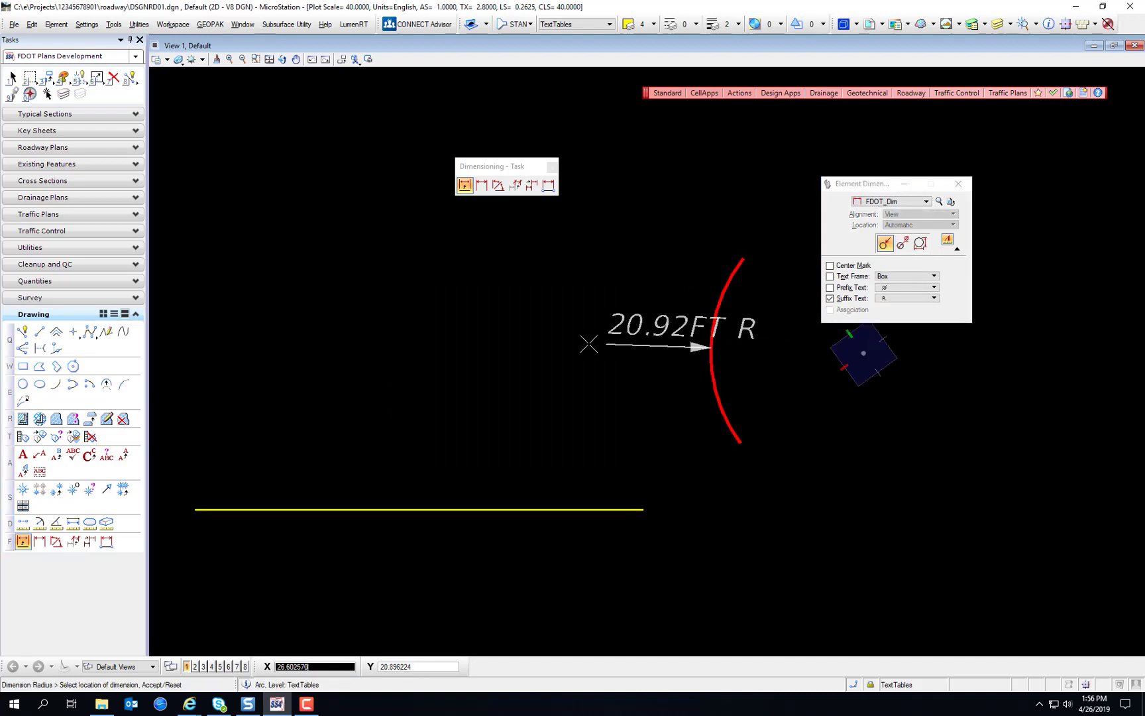
left_click(904, 245)
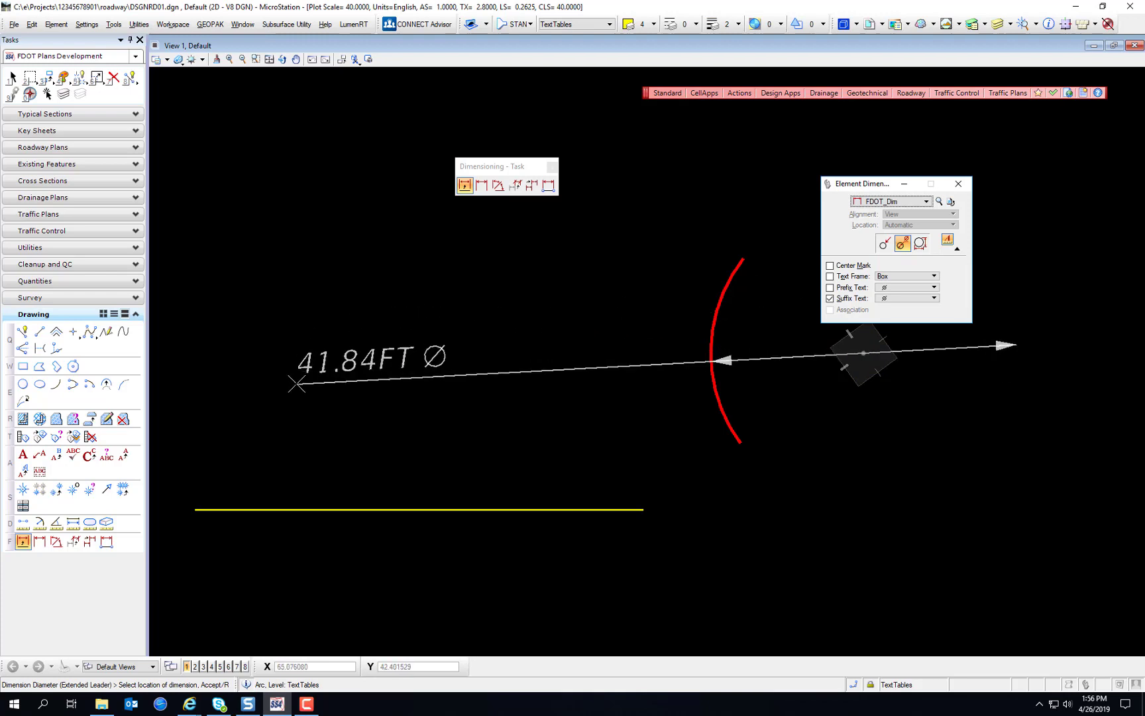
left_click(920, 244)
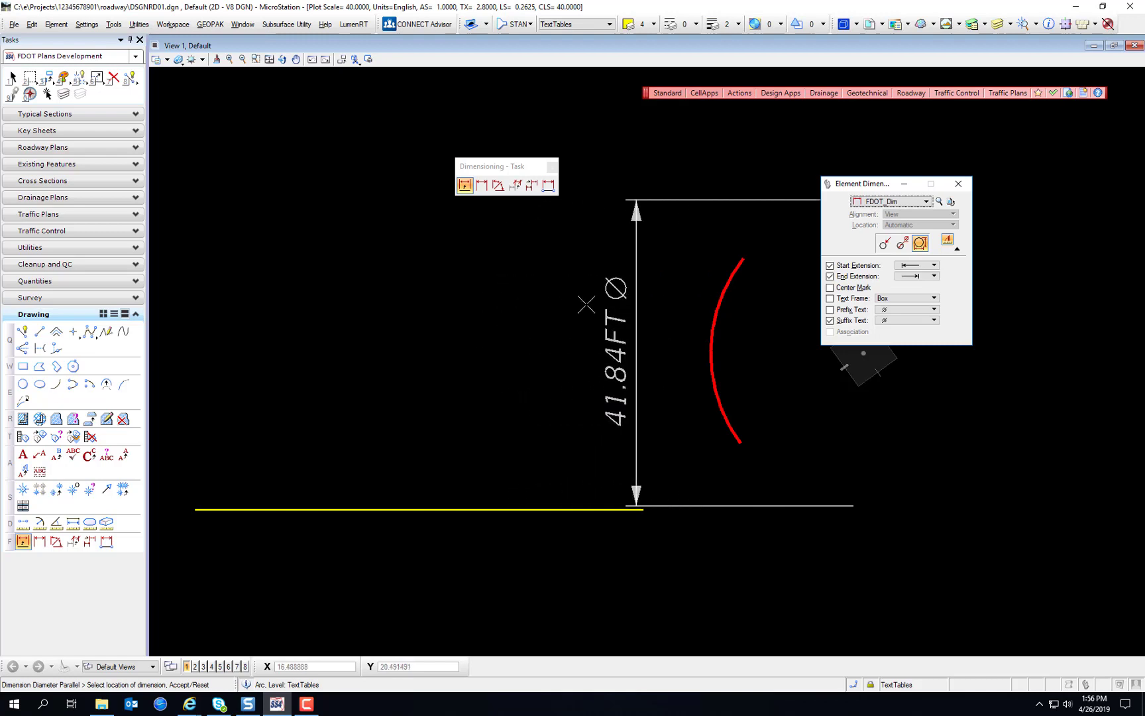
Reset the diameter preview and reselect FDOT_Dim as the dimension style.
right_click(561, 303)
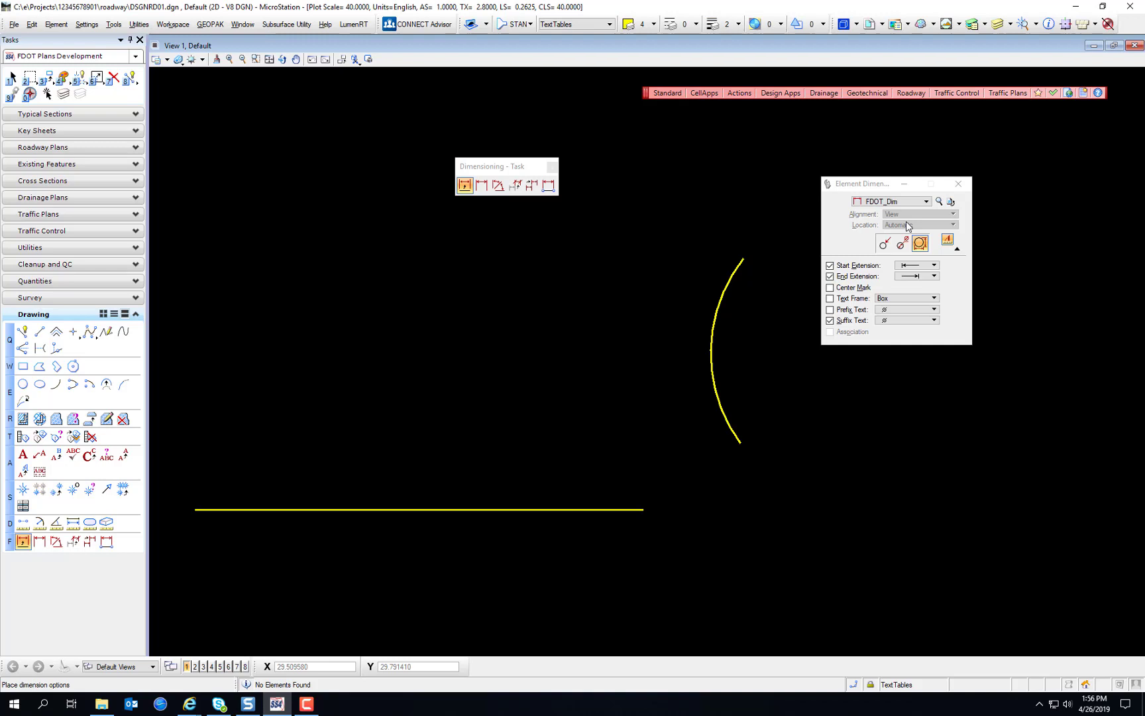
left_click(921, 202)
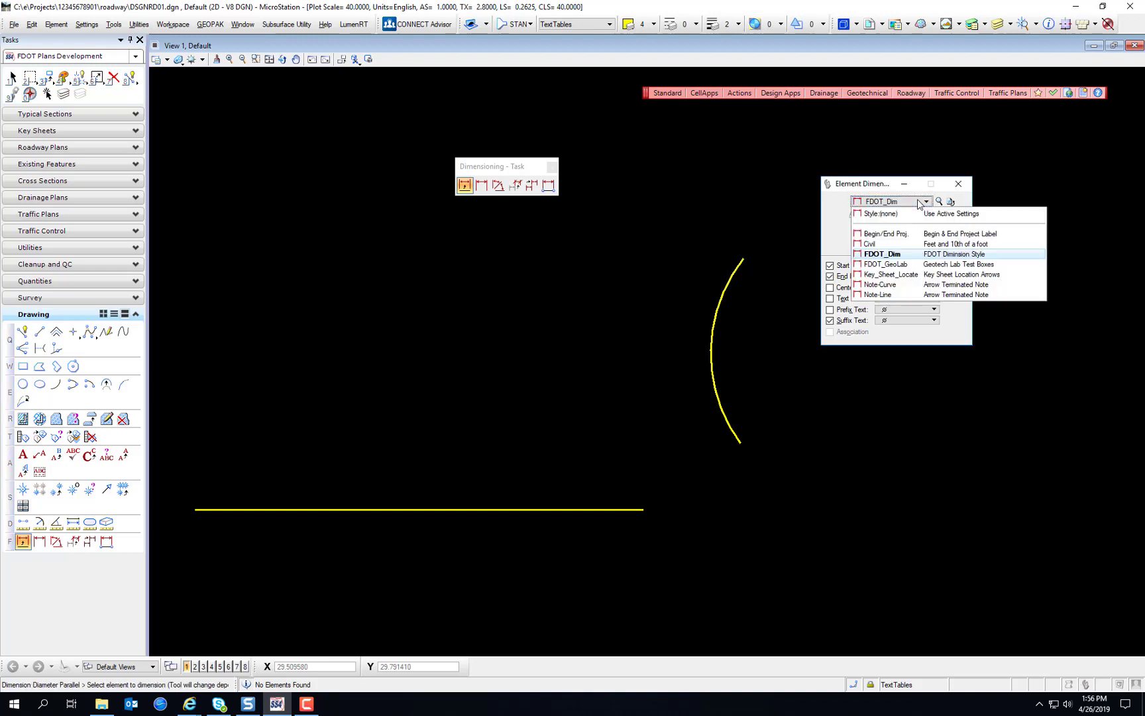
left_click(878, 257)
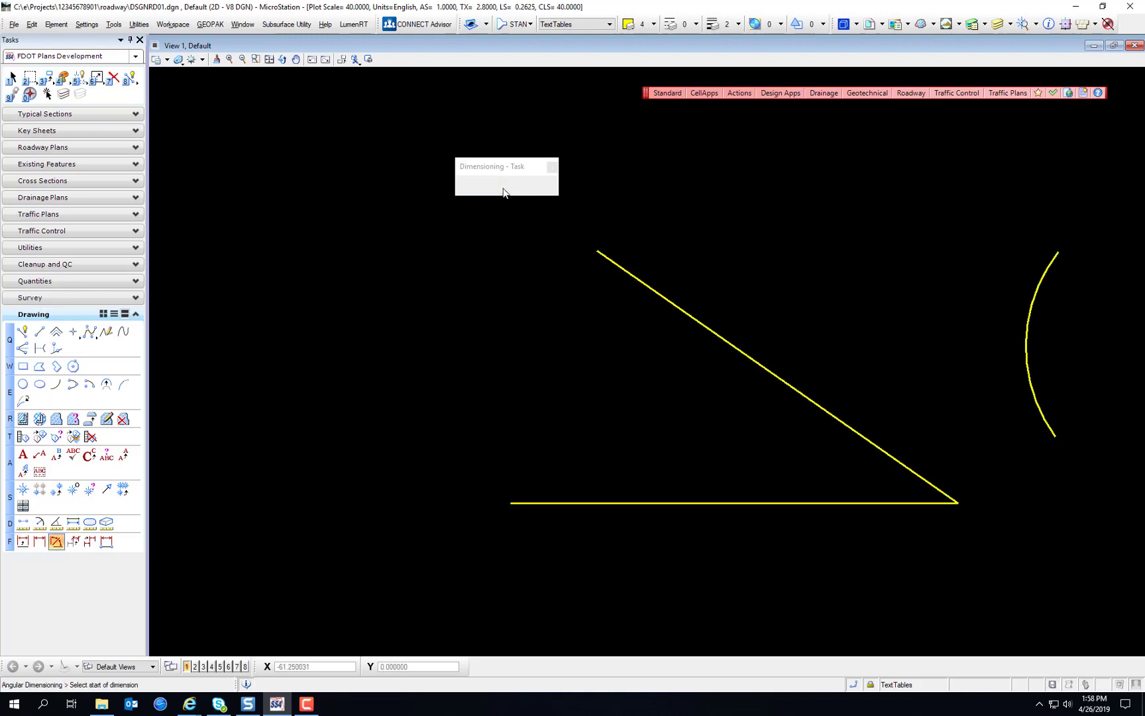
Place a 34.94° Angle Between Lines dimension from the diagonal to the horizontal line.
left_click(498, 184)
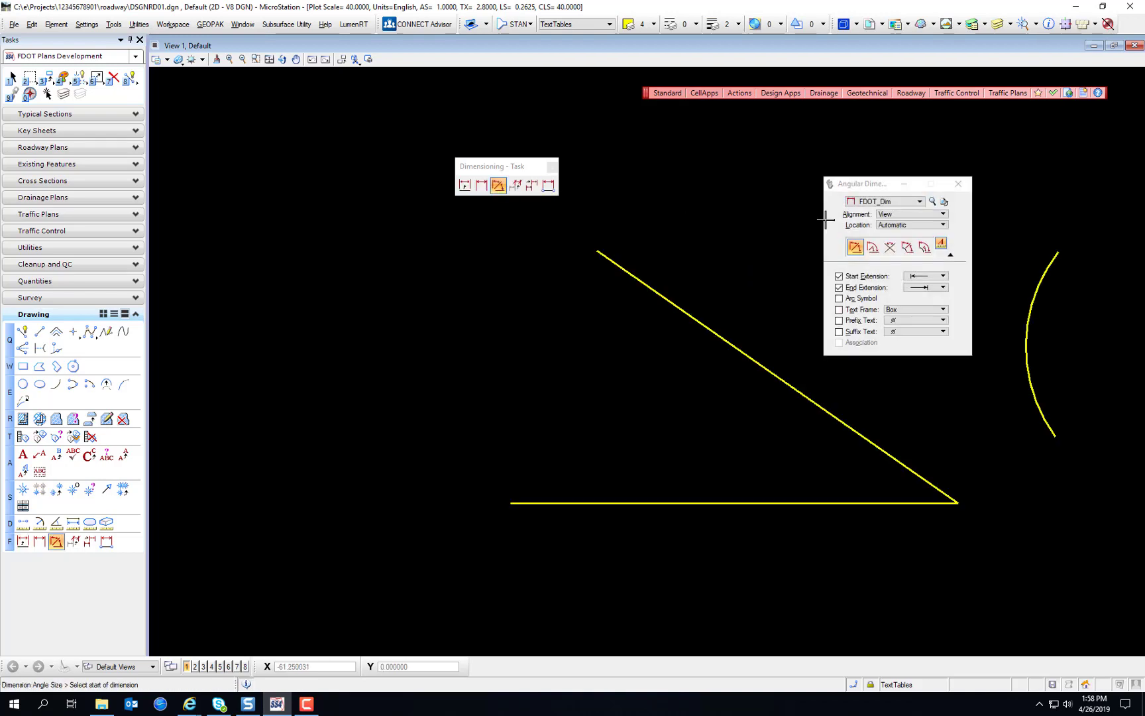
left_click(893, 247)
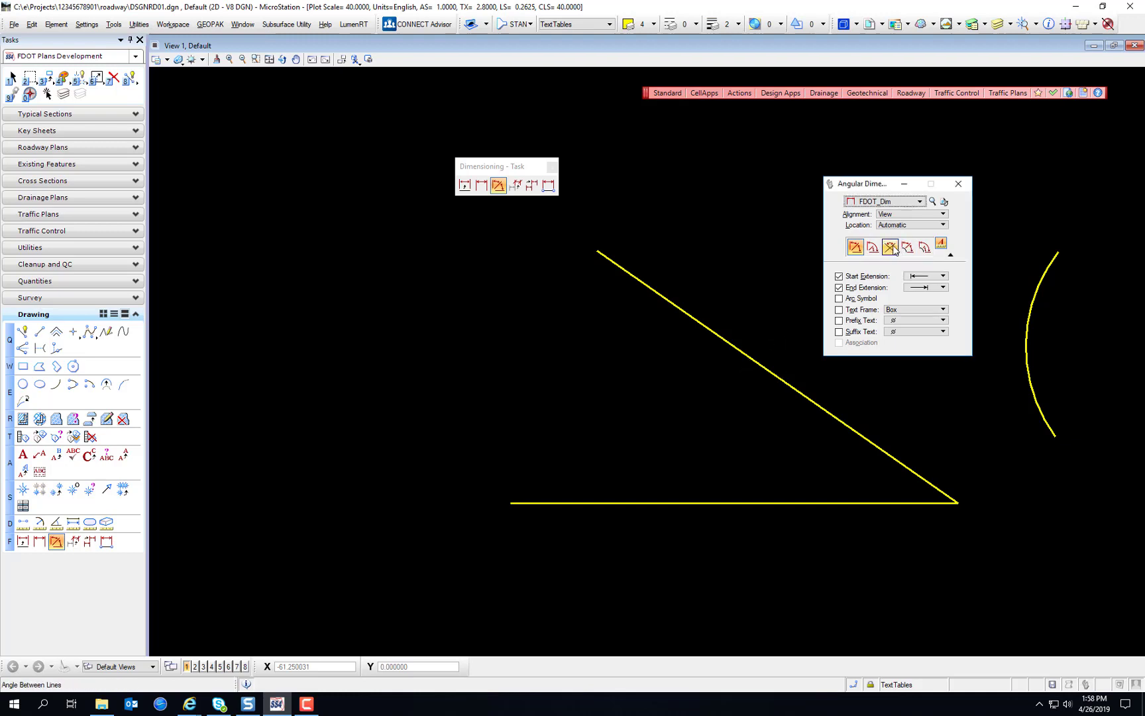
left_click(760, 363)
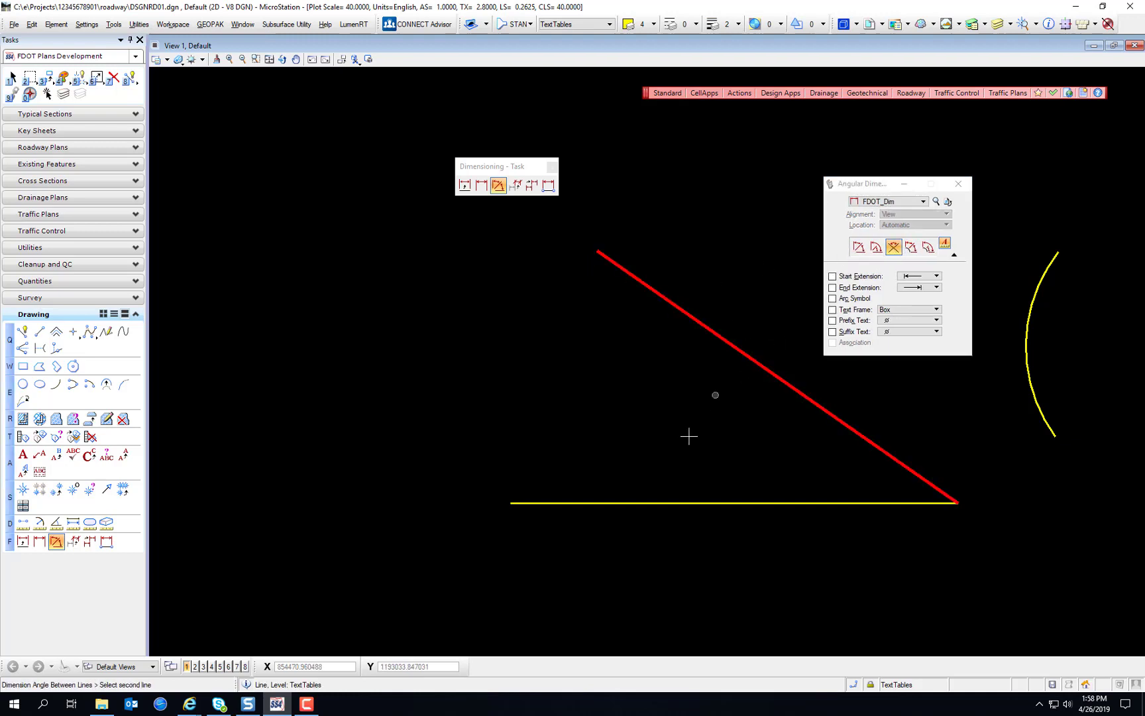
left_click(704, 503)
left_click(581, 502)
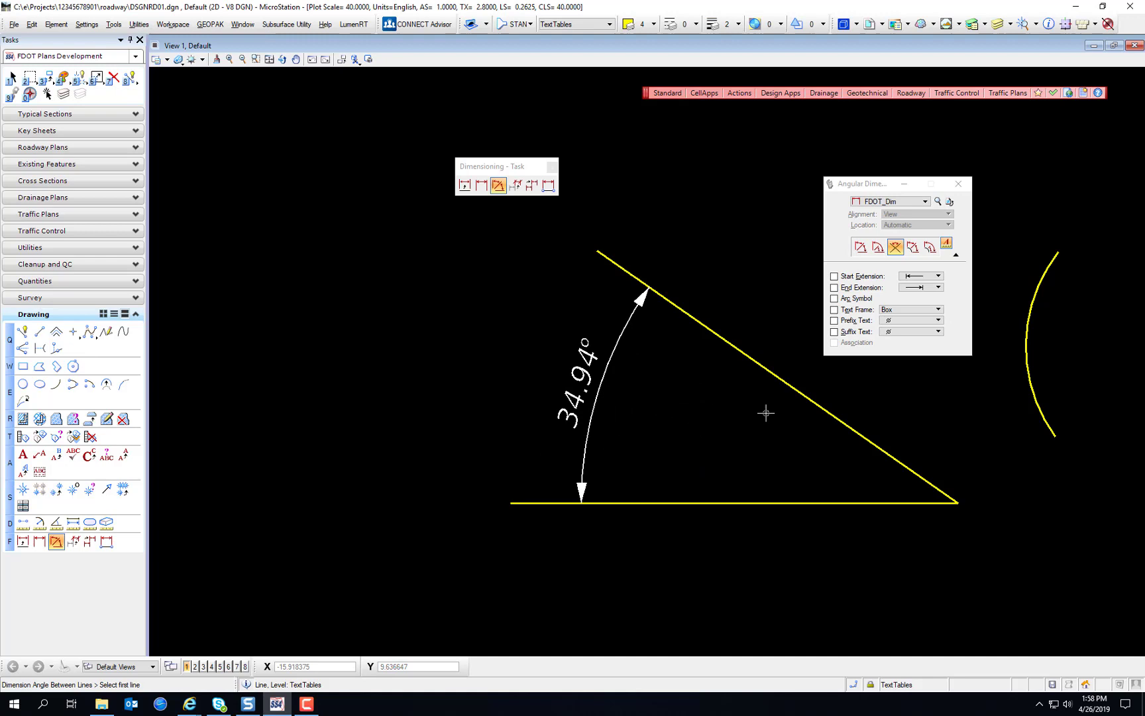
left_click(936, 250)
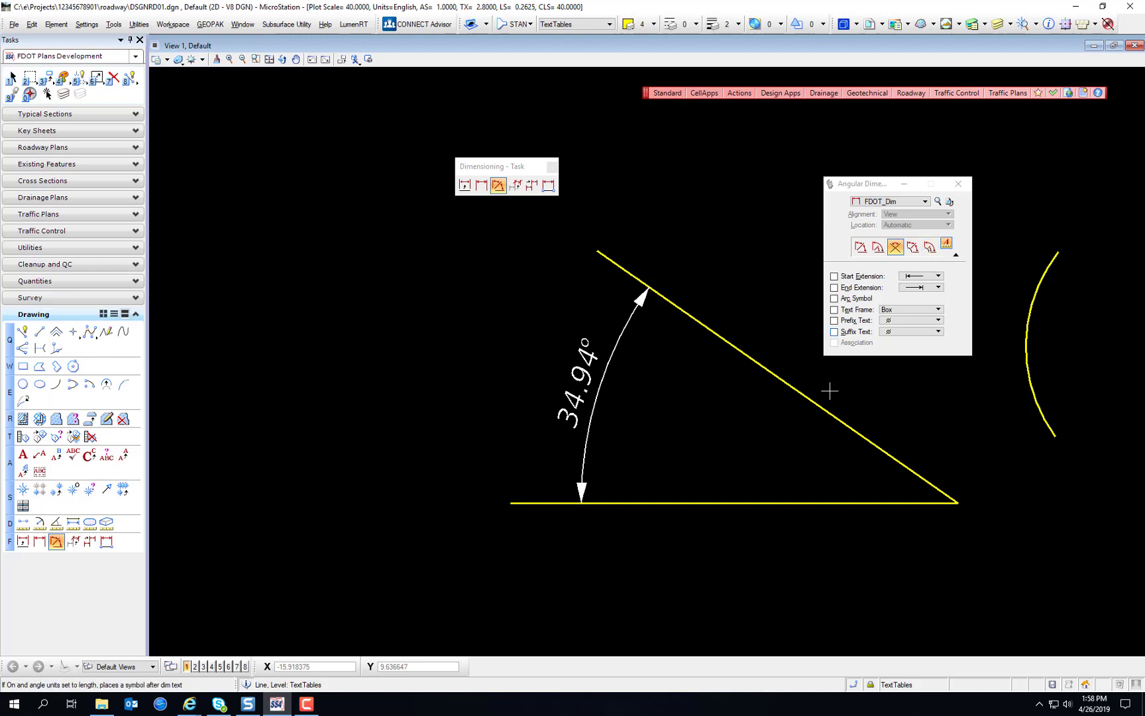
scroll(815, 397, "down", 1)
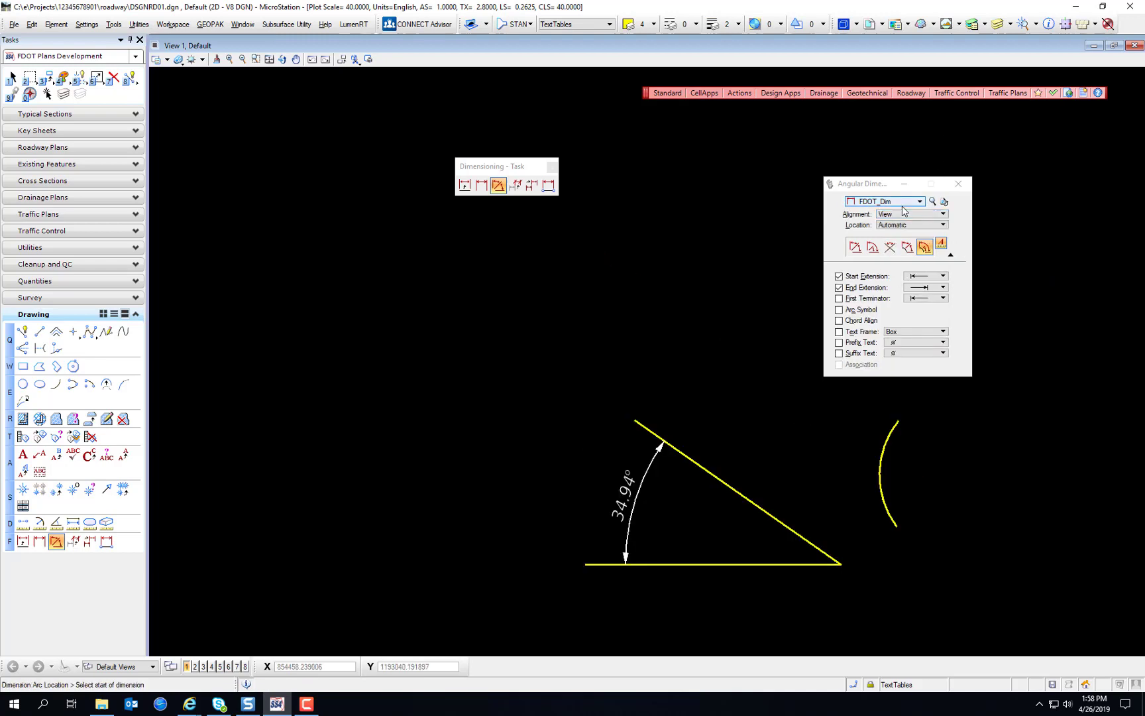
left_click(905, 214)
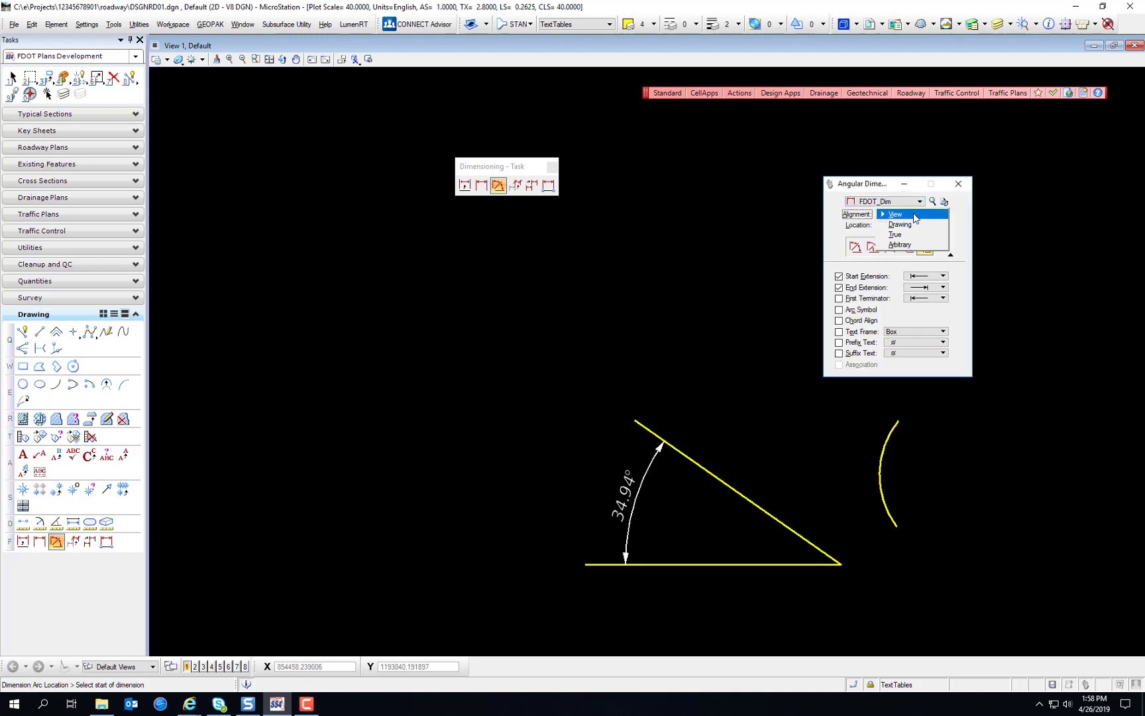
left_click(867, 190)
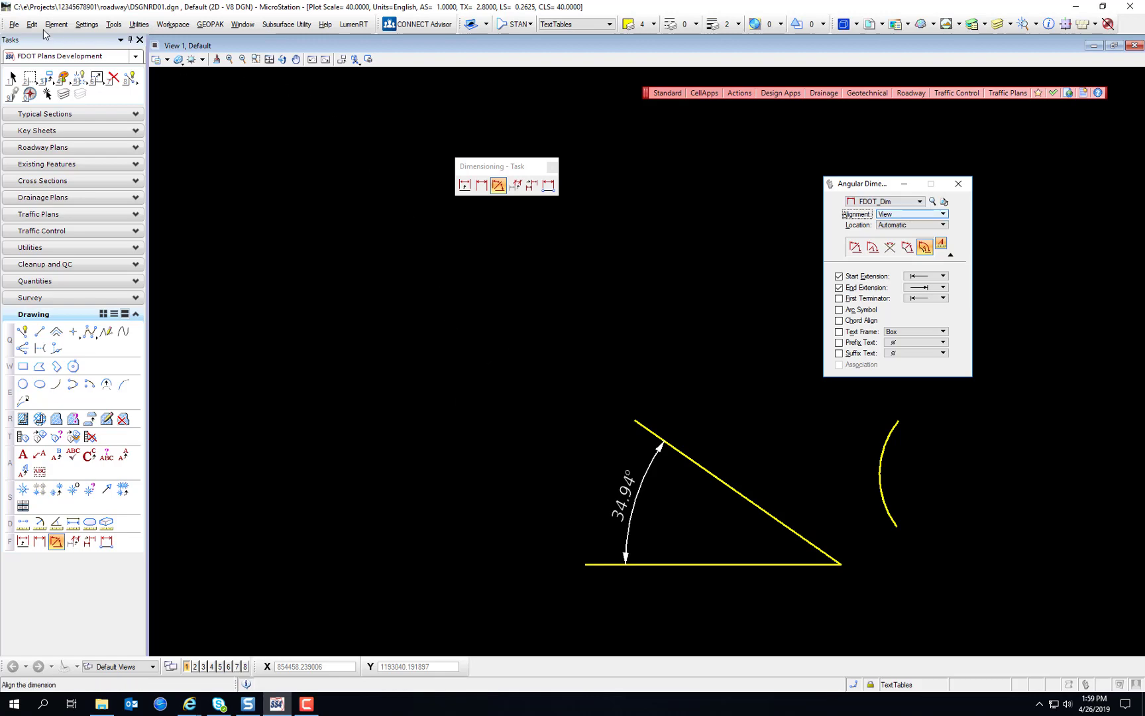
Open the dim1.dgn drawing from the roadway folder.
left_click(10, 24)
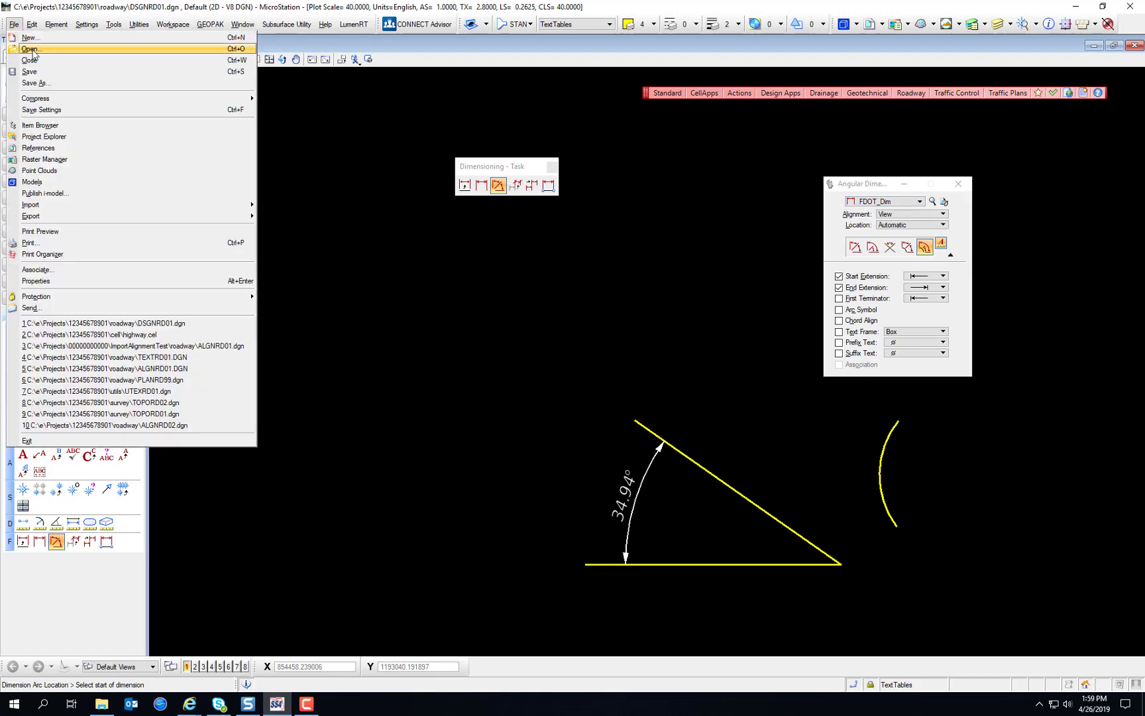
left_click(26, 43)
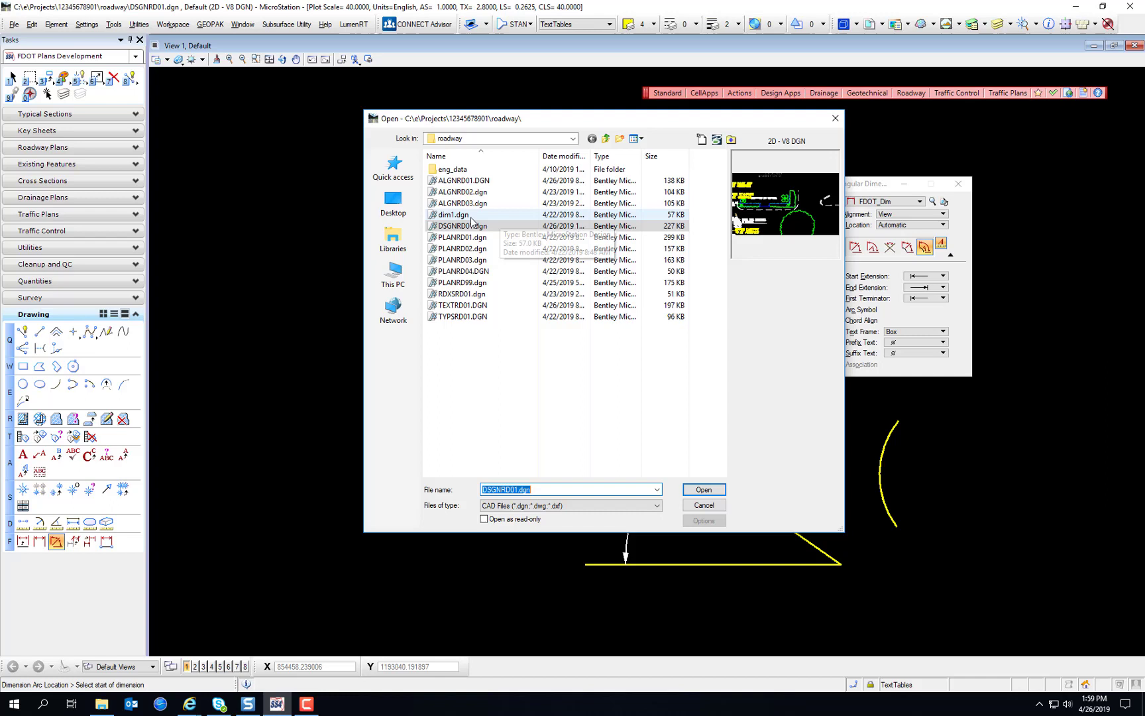
left_click(471, 216)
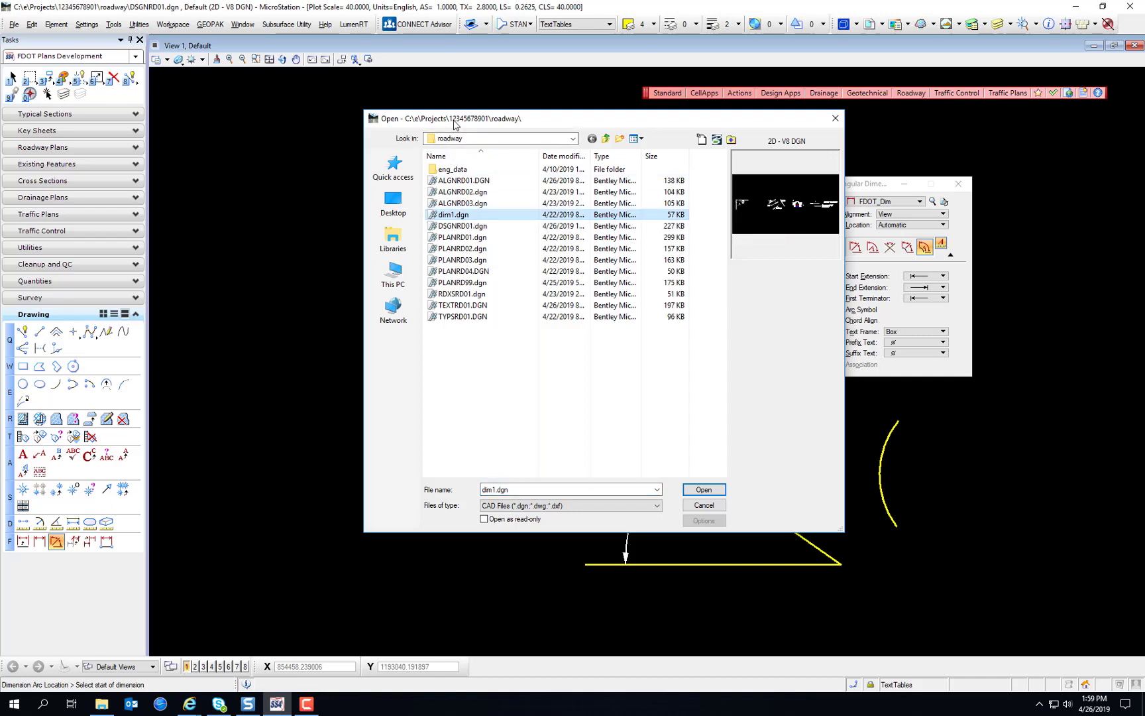
left_click(715, 495)
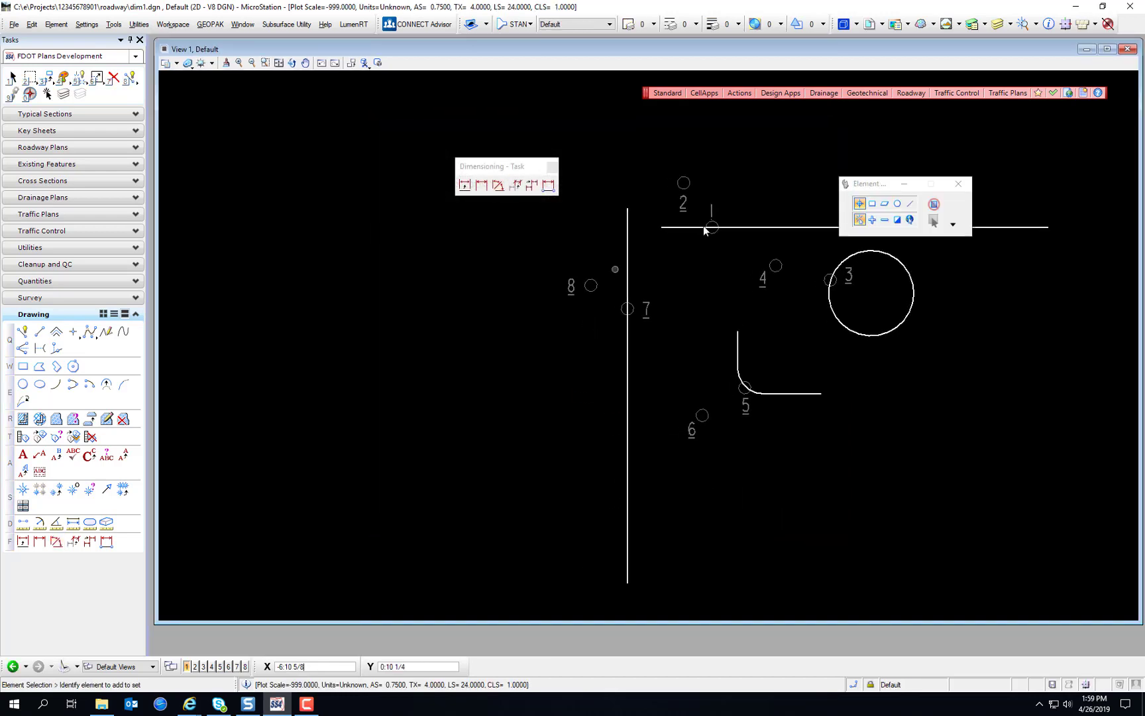
Move the tool dialogs aside and zoom into the numbered sample elements.
left_click_drag(877, 189, 210, 548)
left_click_drag(501, 166, 415, 136)
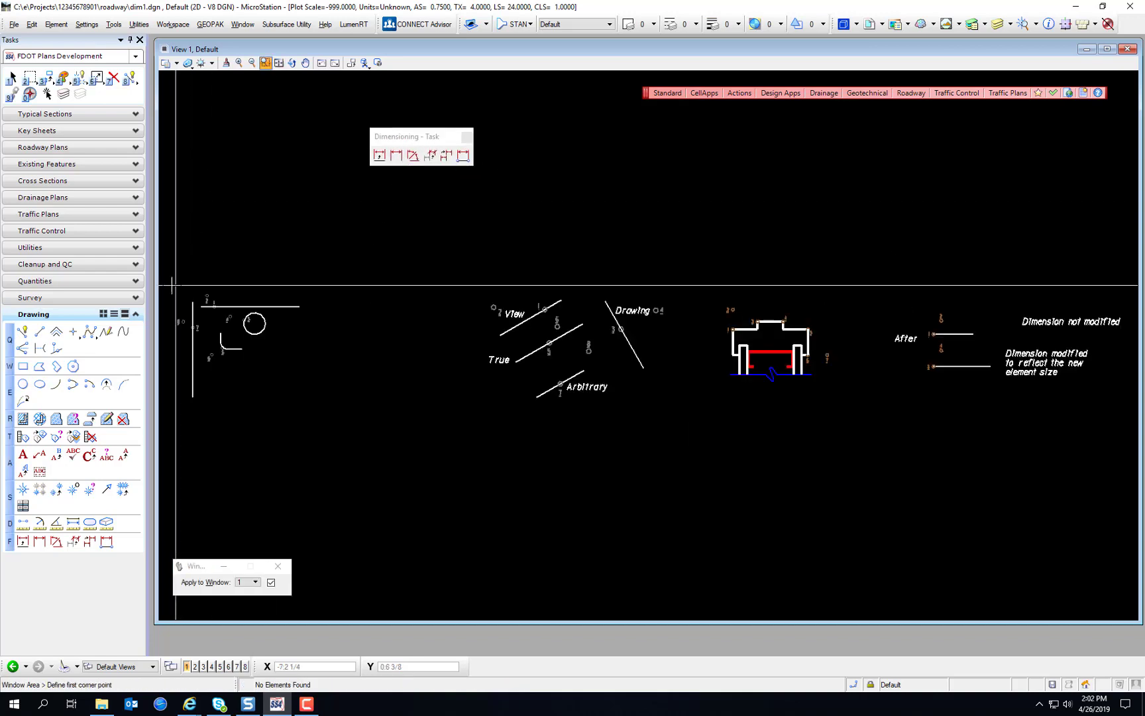
left_click(167, 285)
left_click(298, 403)
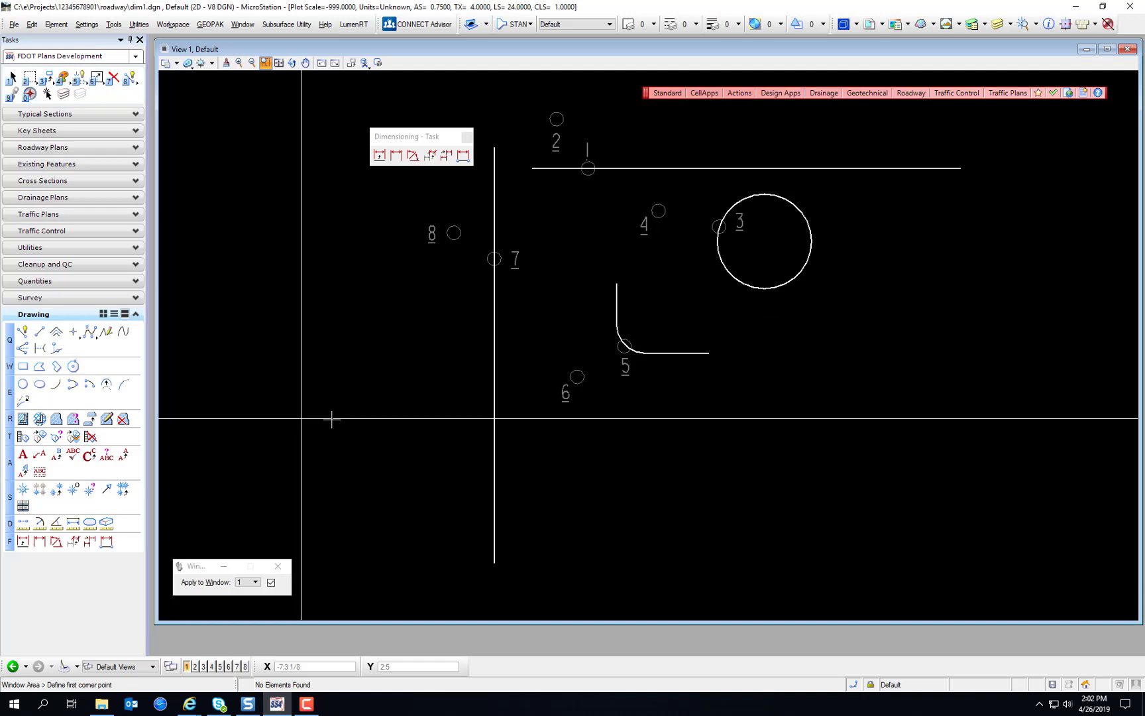
key("f")
left_click(379, 157)
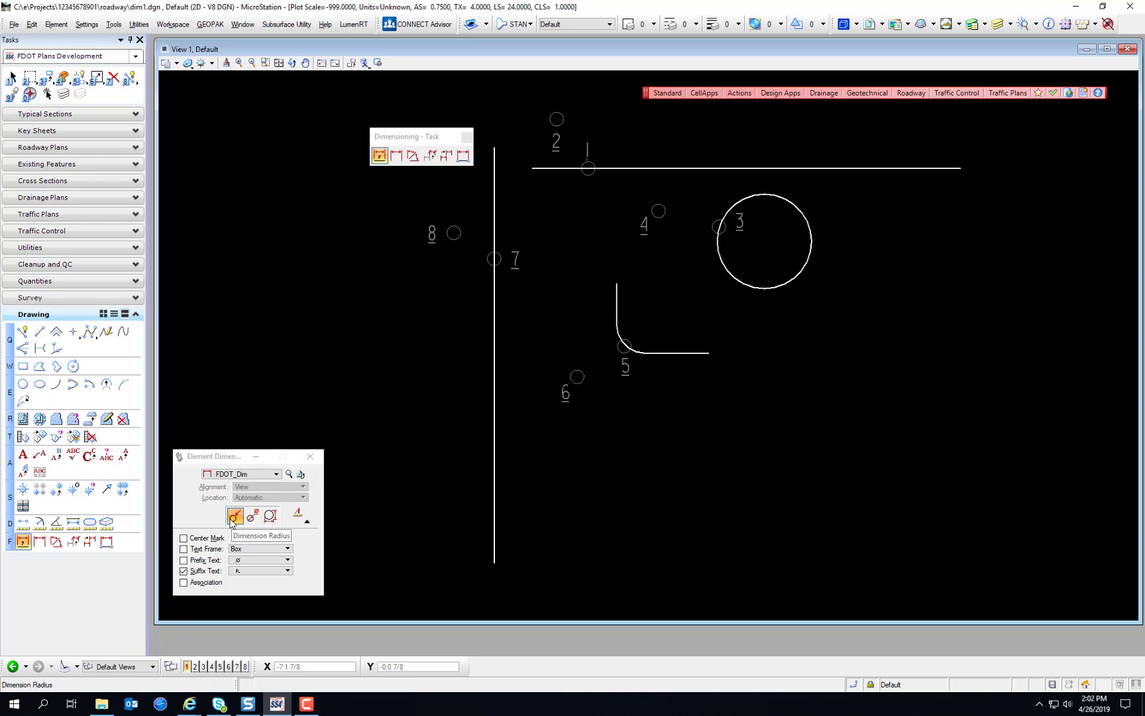
Dimension the top horizontal line at 3.20' and label the circle's radius 0.35' R.
left_click(574, 168)
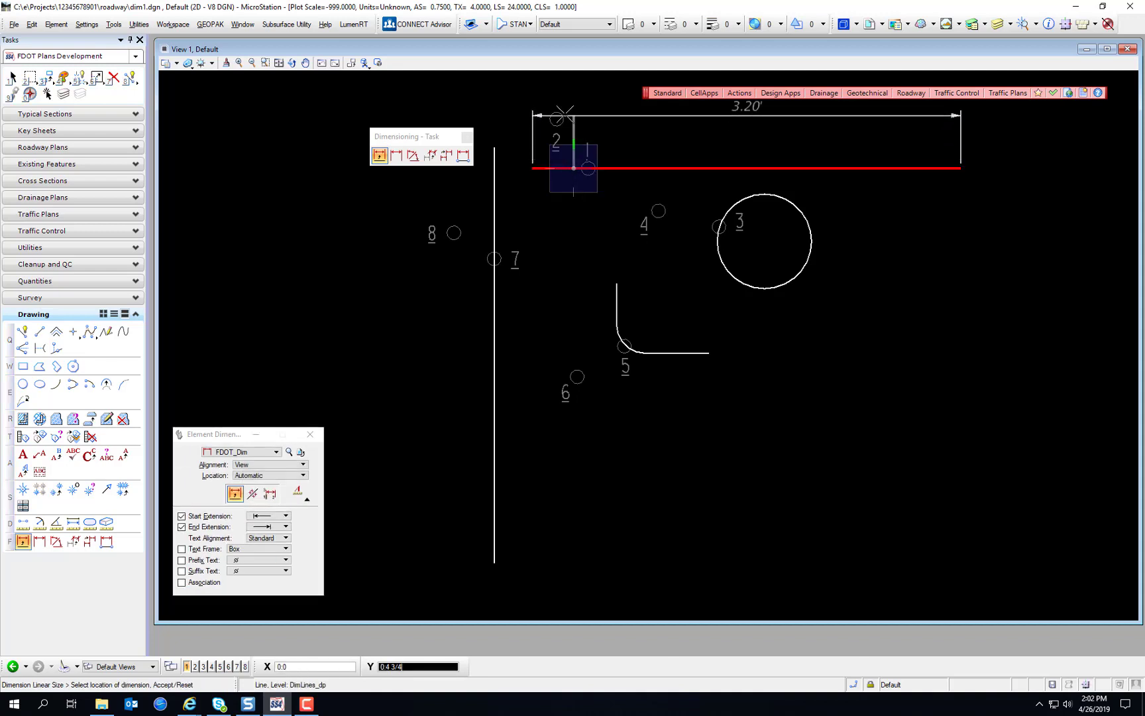
left_click(556, 118)
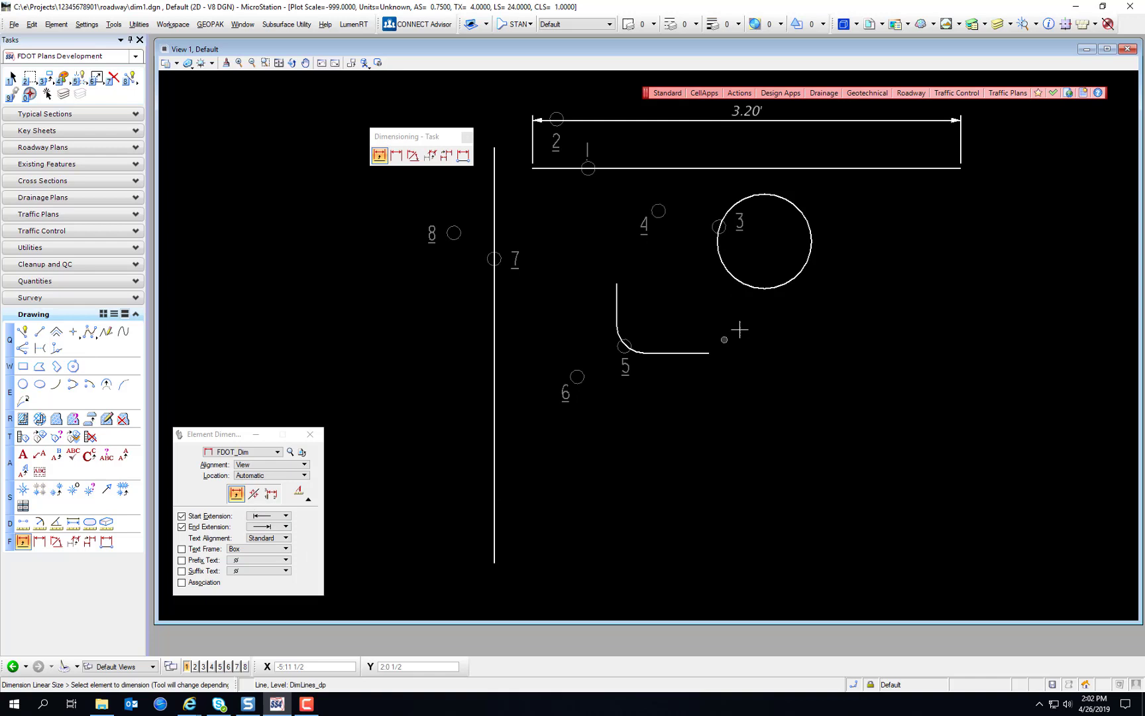
left_click(720, 226)
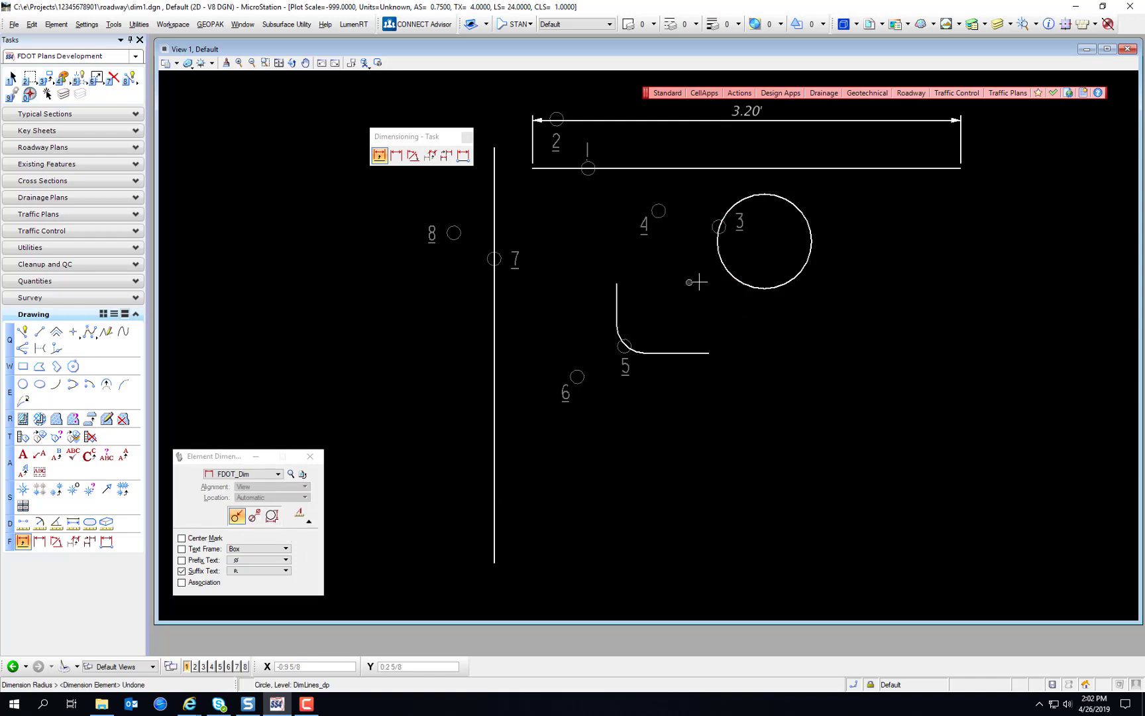
left_click(718, 234)
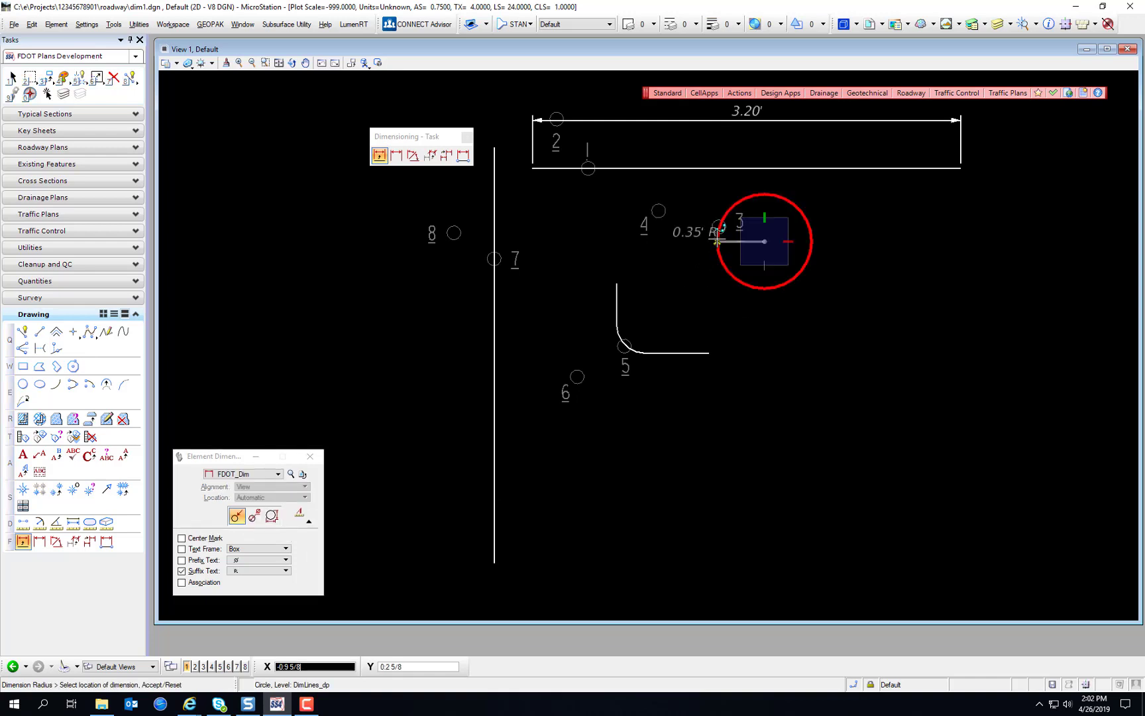
left_click(659, 198)
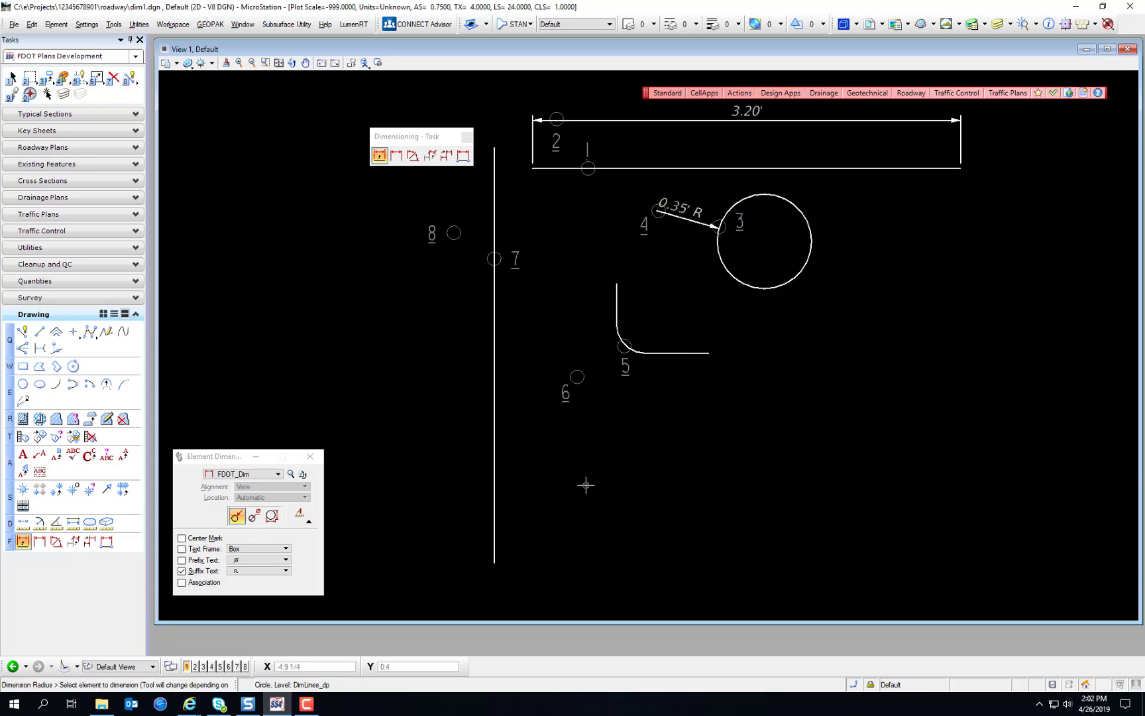
Label the fillet arc 0.21' R and dimension the vertical line at 3.10' at marker 8.
left_click(623, 345)
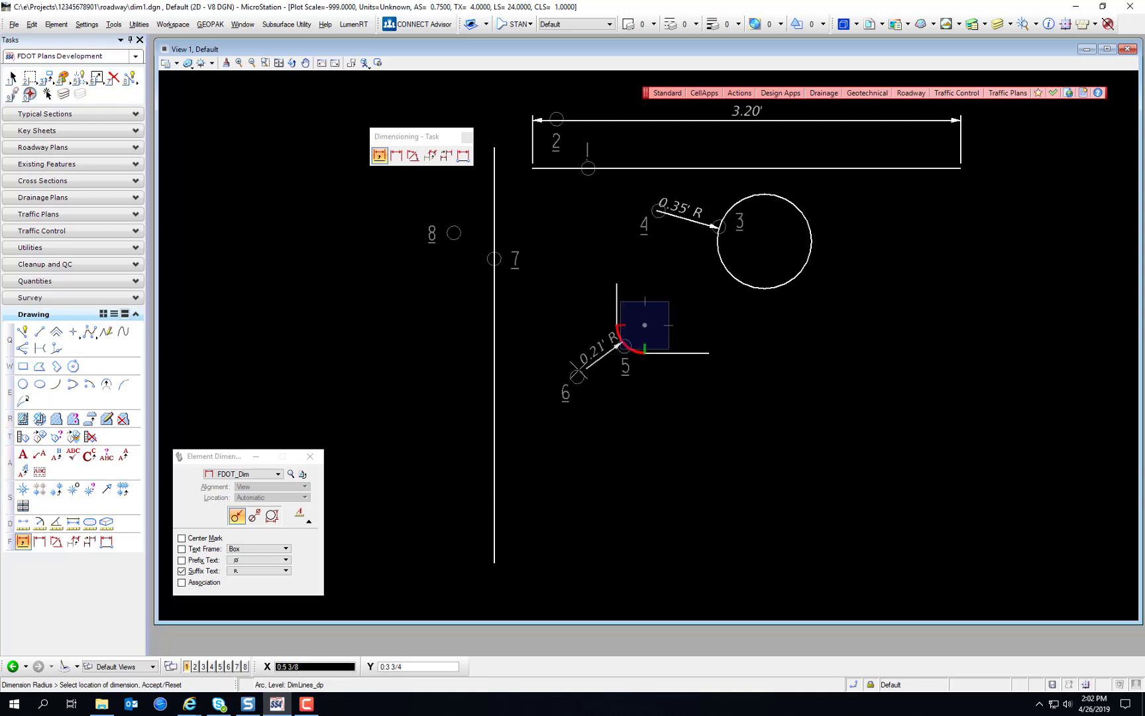
left_click(575, 376)
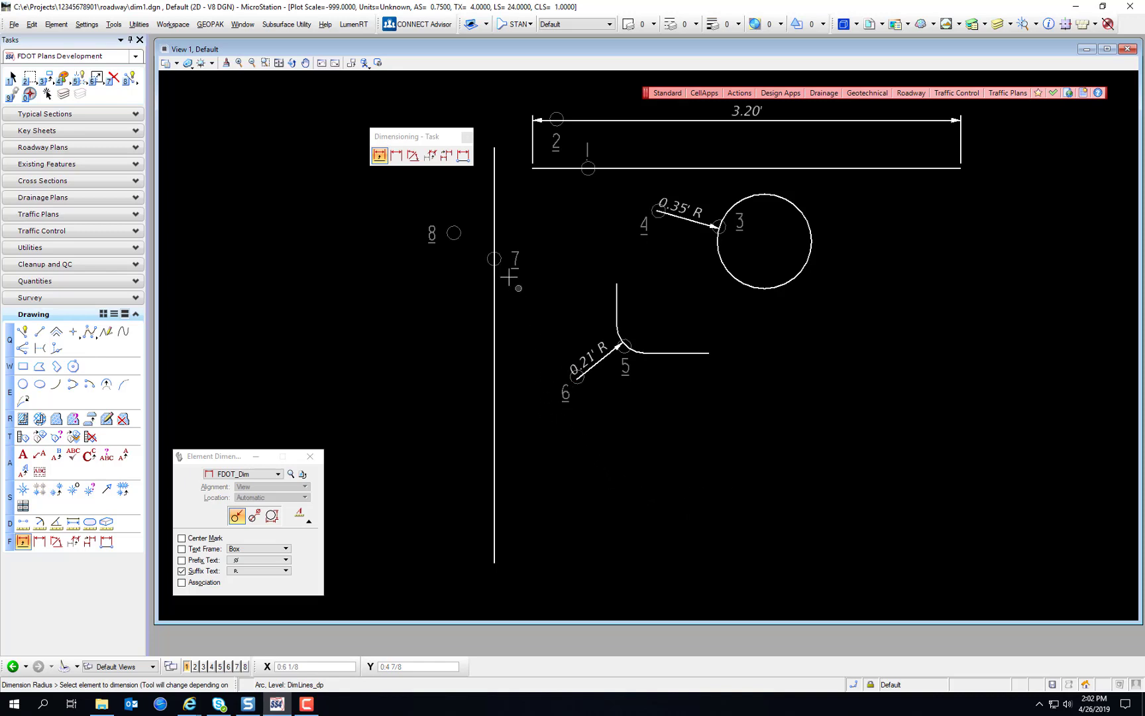
left_click(494, 259)
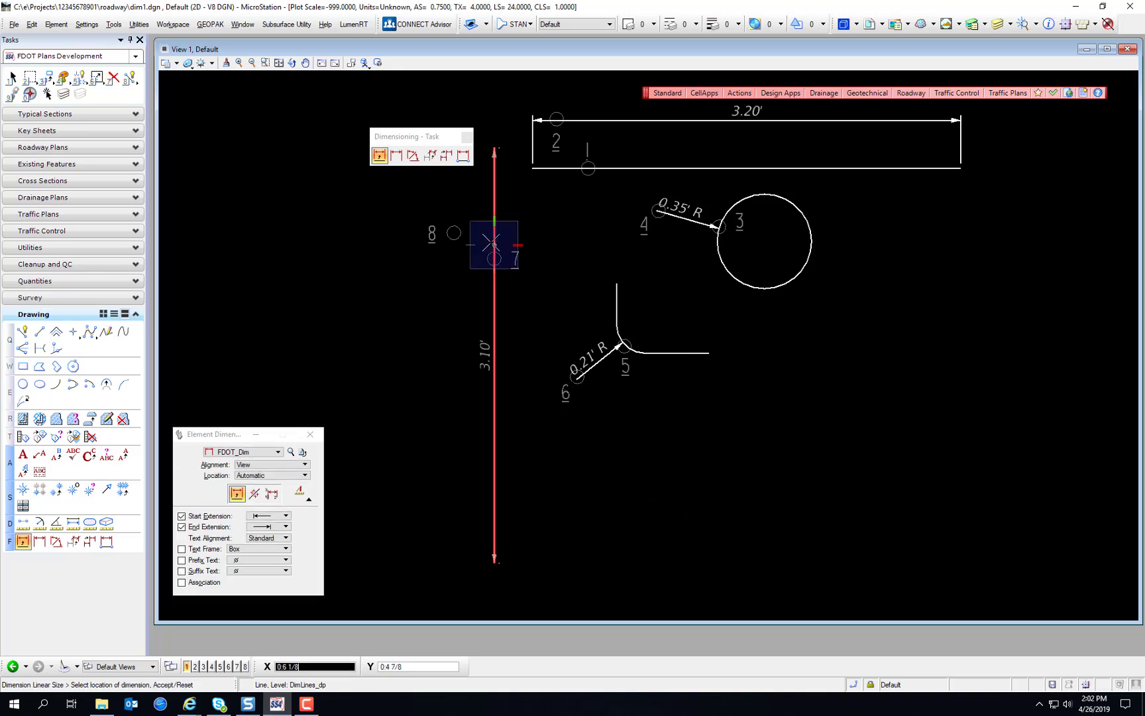
left_click(455, 229)
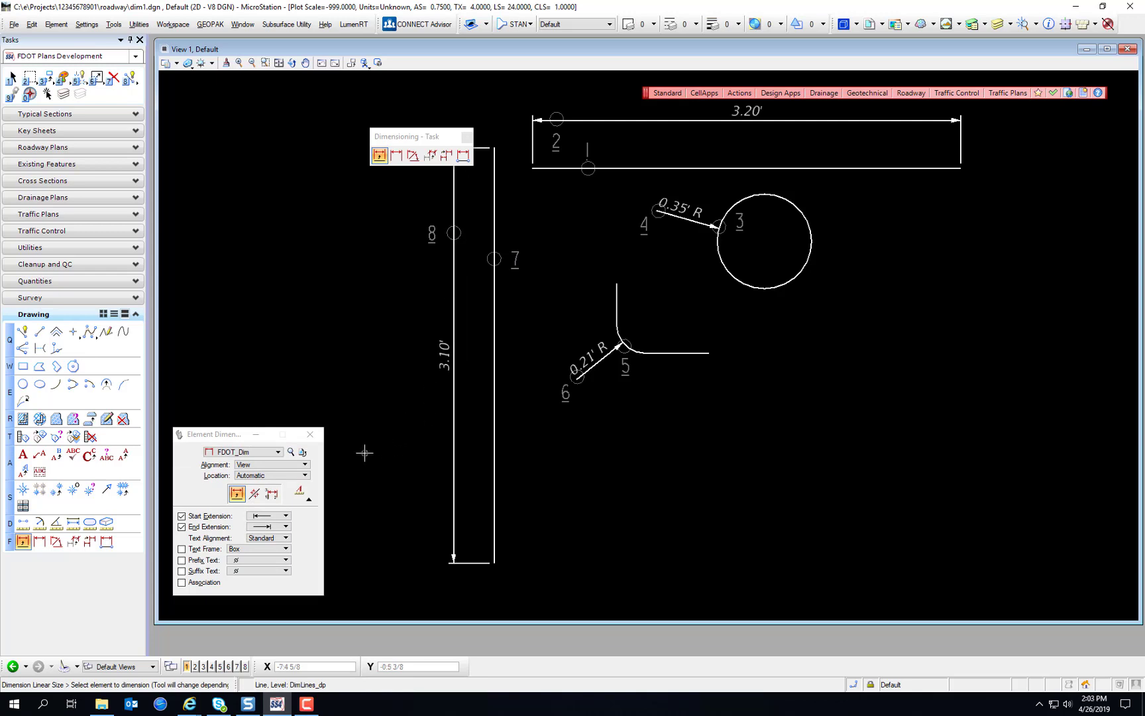
Undo the 3.10' dimension, reselect the vertical line, and switch to Label Line mode.
key("ctrl+z")
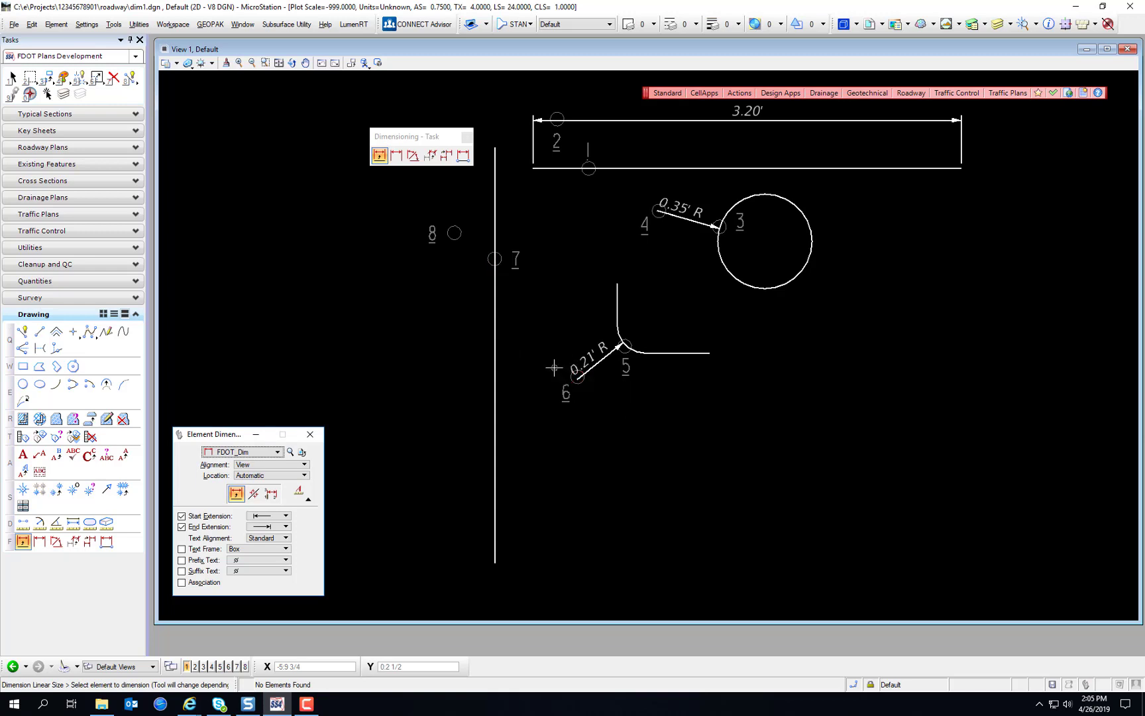
left_click(494, 277)
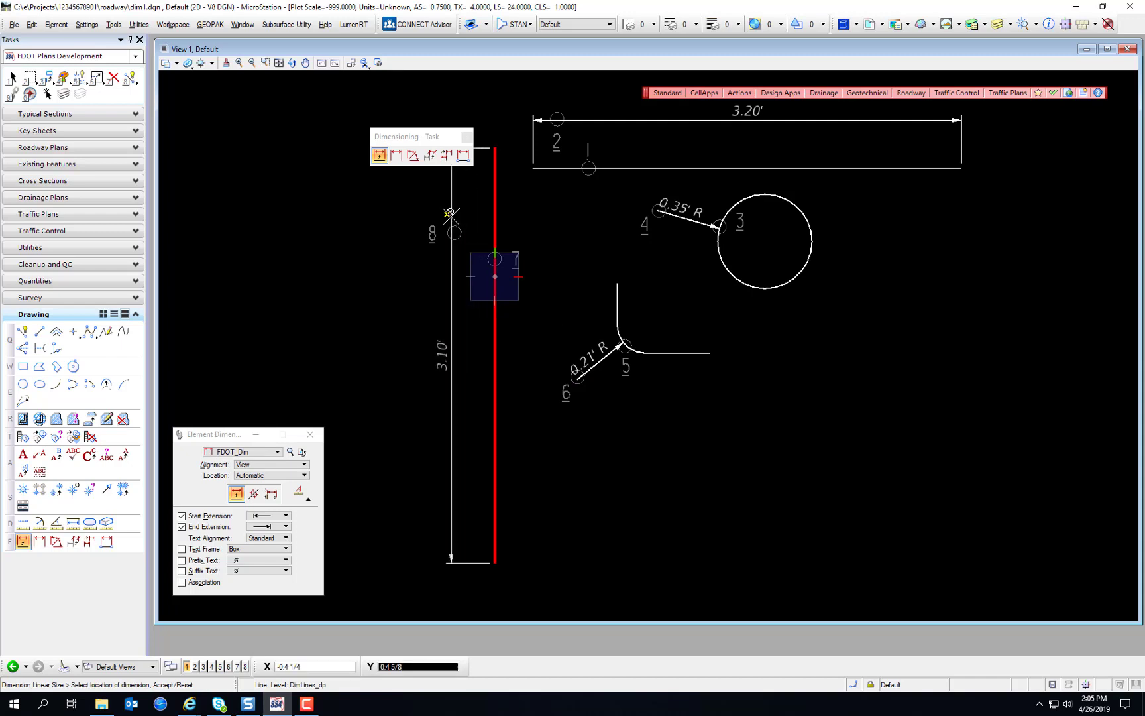
left_click(256, 495)
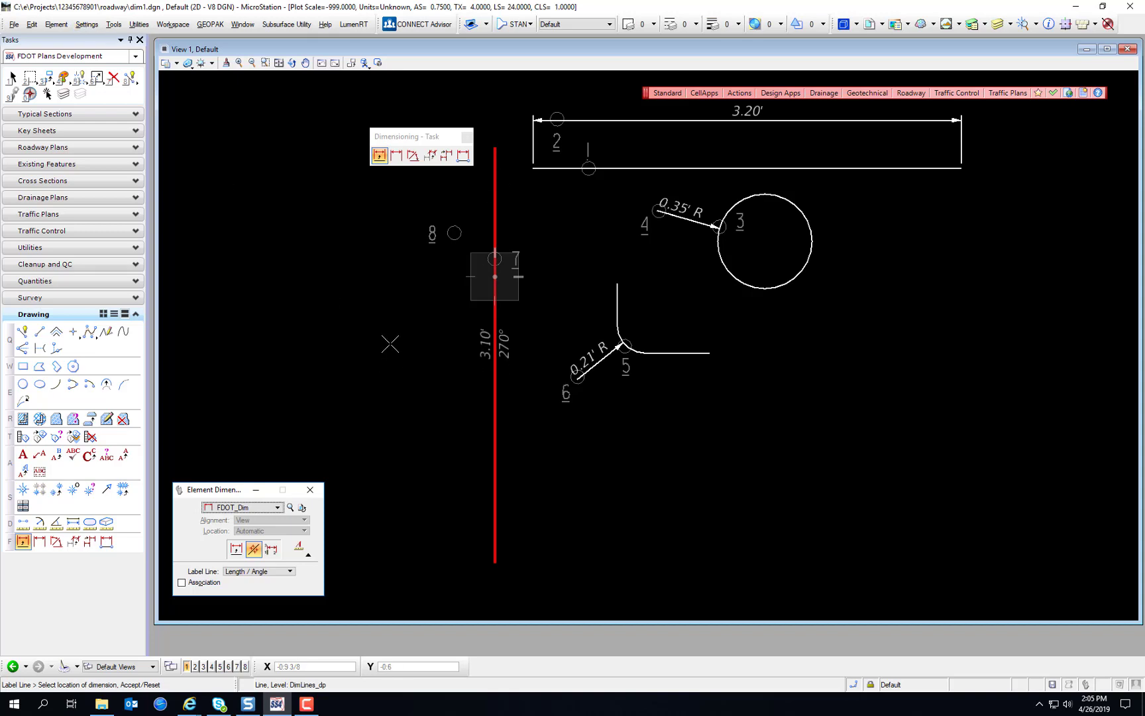
Set angle readout to DD MM SS with Bearing direction, then place the 3.10' S0°E label.
left_click(95, 26)
left_click(90, 98)
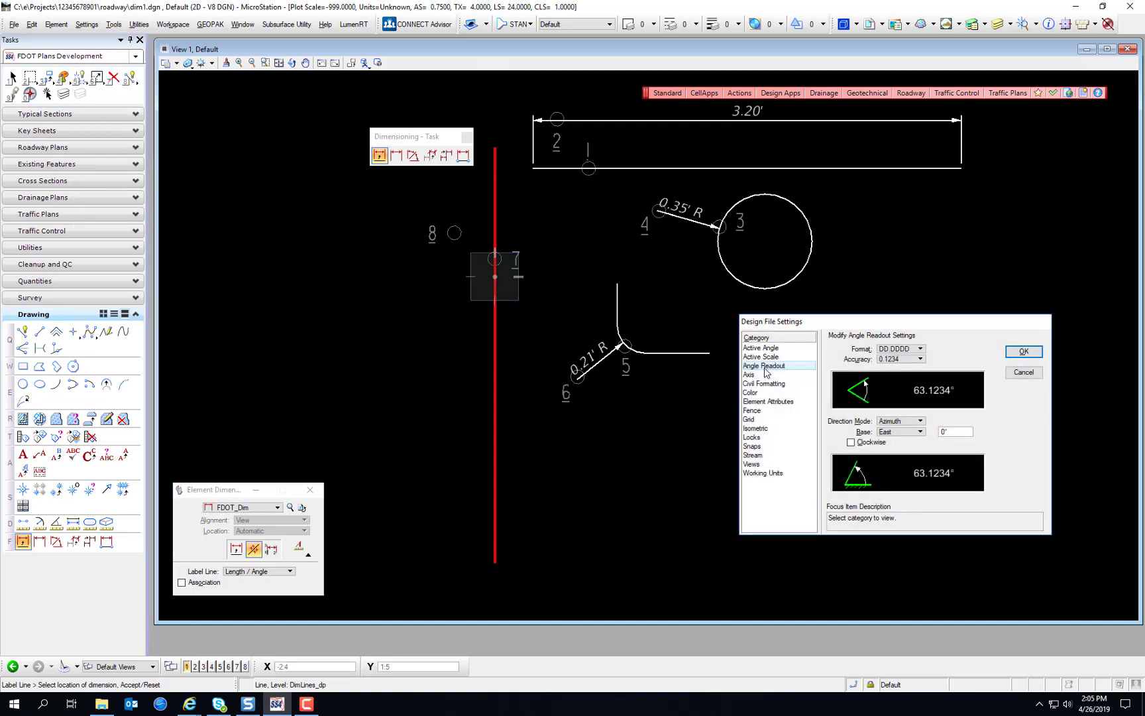
left_click(905, 349)
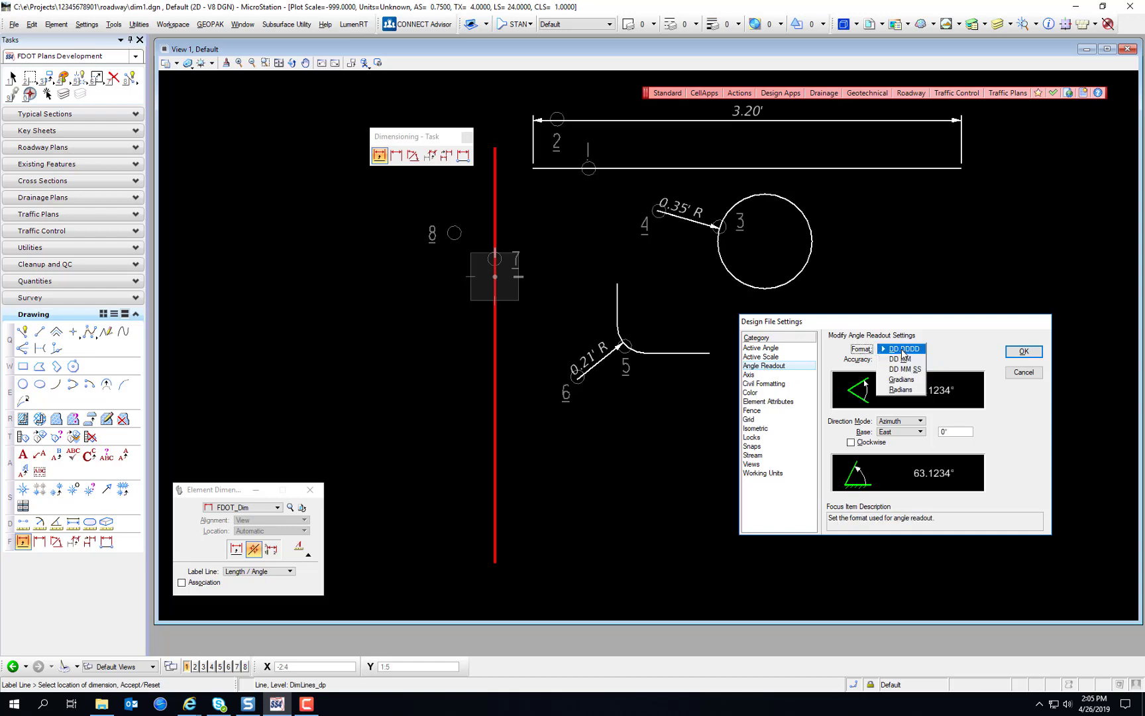
left_click(904, 369)
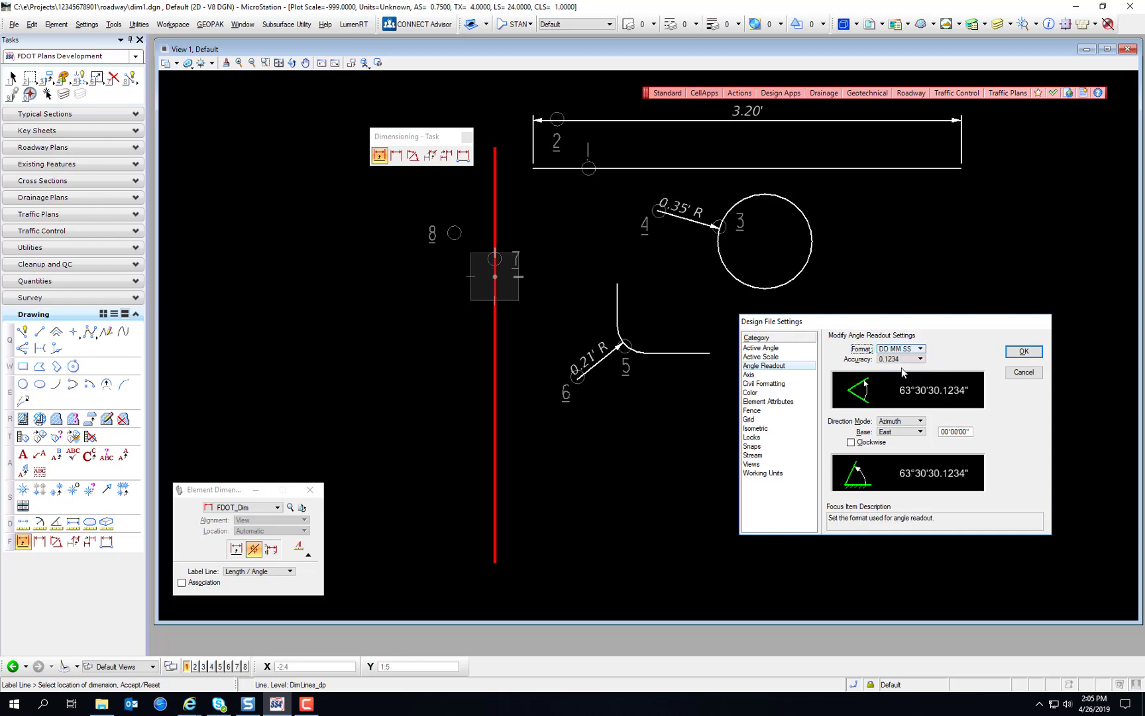
left_click(893, 425)
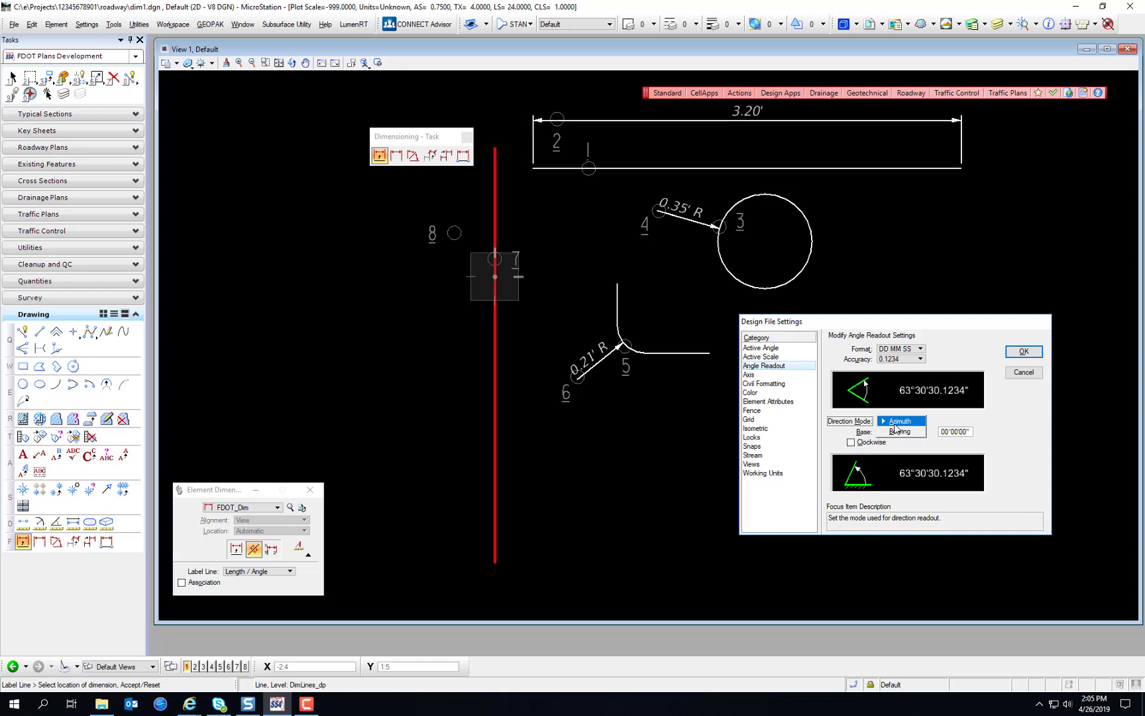
left_click(917, 436)
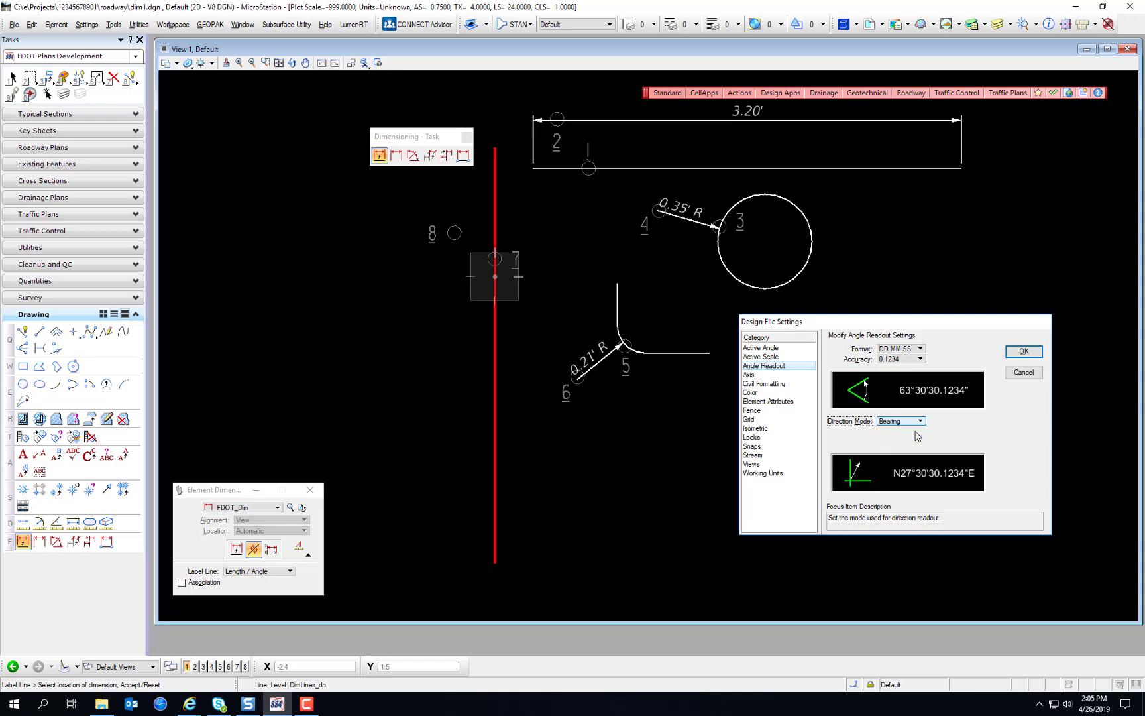
left_click(1025, 352)
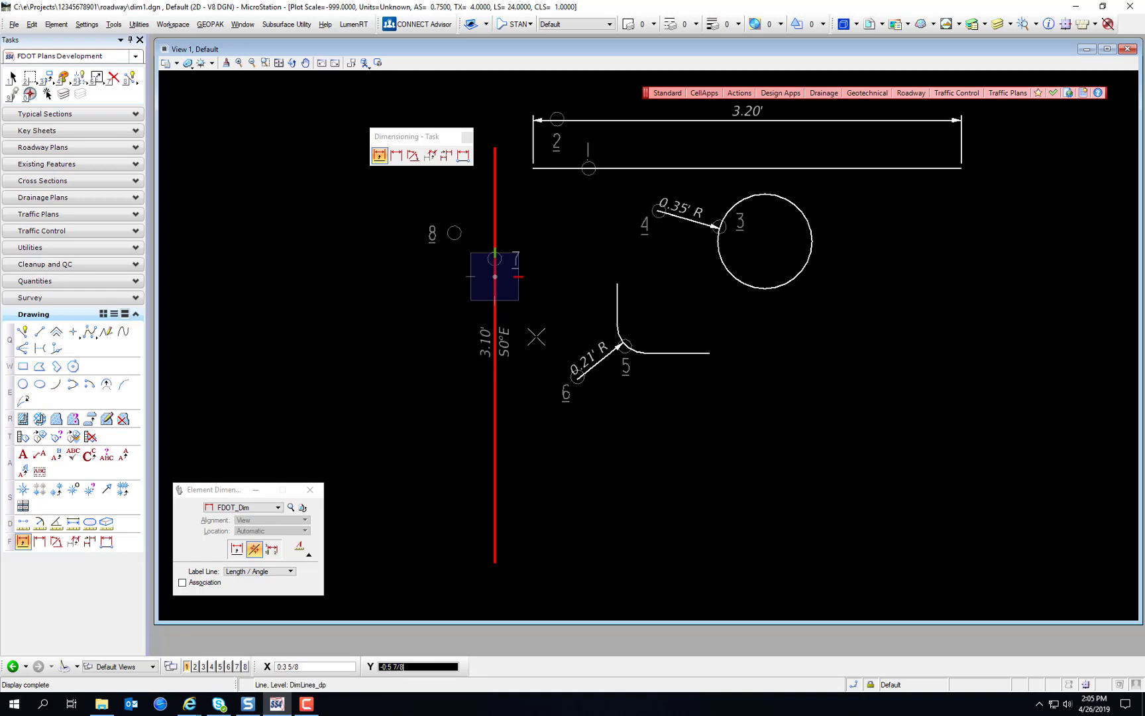
left_click(536, 336)
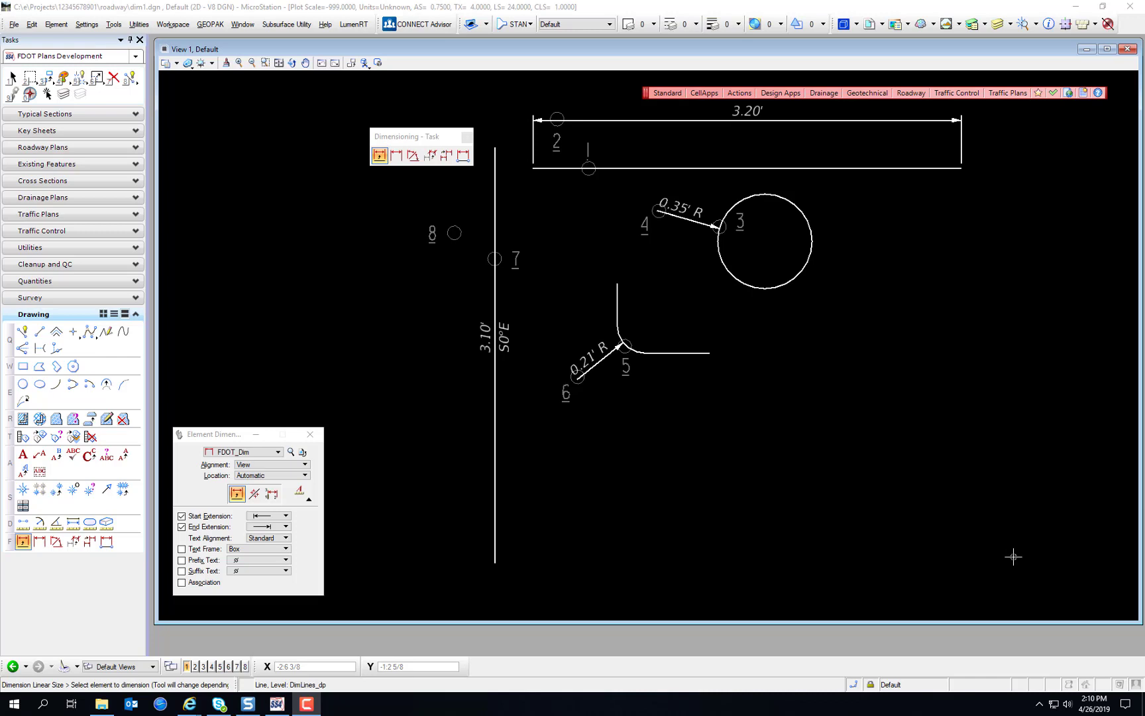
Dimension the sloped line beside View at 1.15', placed at the marker 2 circle.
scroll(1015, 543, "down", 2)
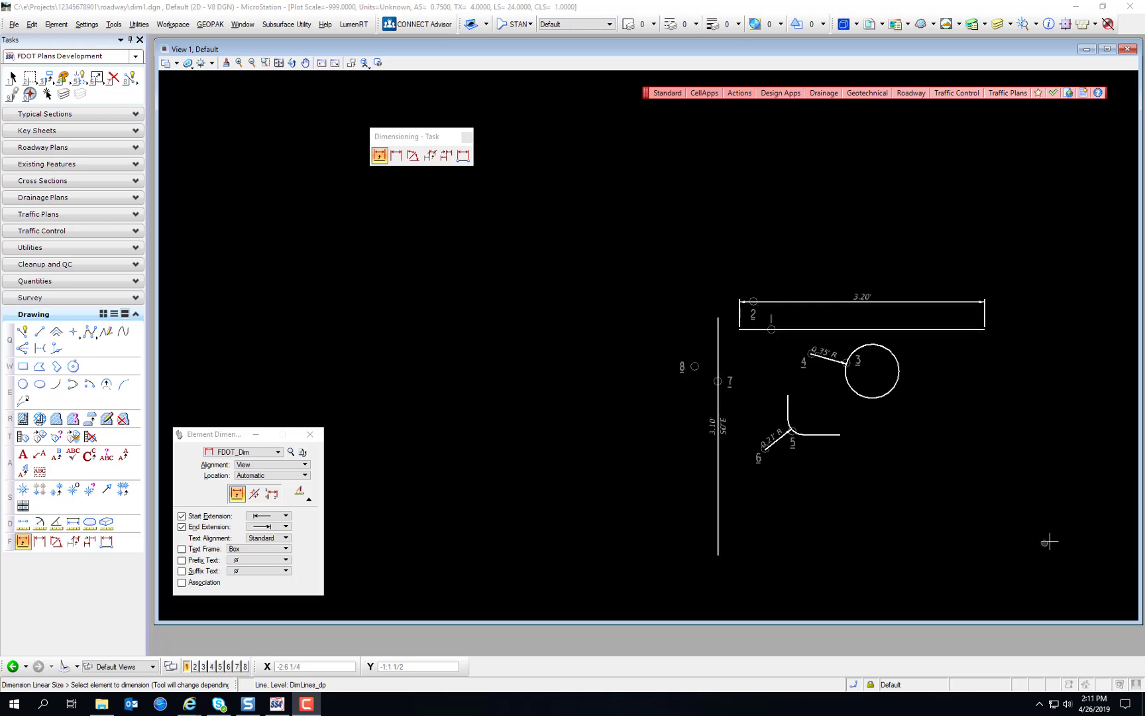
mouse_move(1011, 526)
middle_mouse_down()
mouse_move(486, 483)
mouse_move(759, 493)
mouse_move(948, 519)
mouse_move(681, 506)
mouse_move(616, 519)
mouse_move(457, 474)
mouse_move(513, 486)
middle_mouse_up()
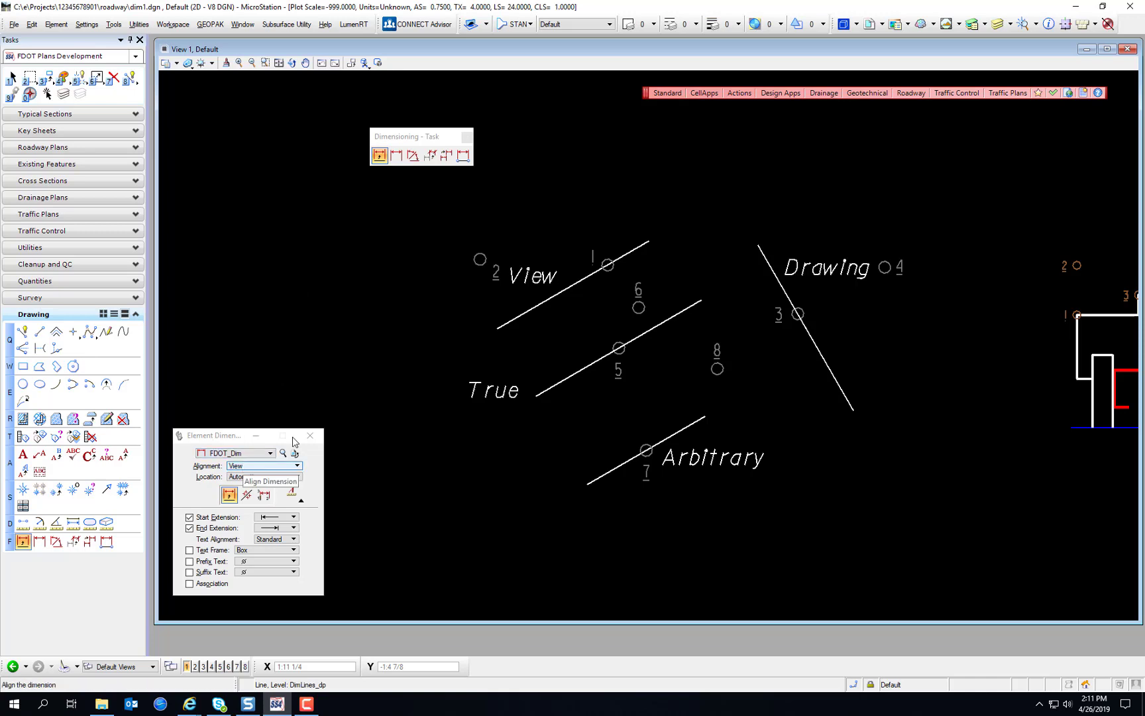
scroll(607, 264, "up", 5)
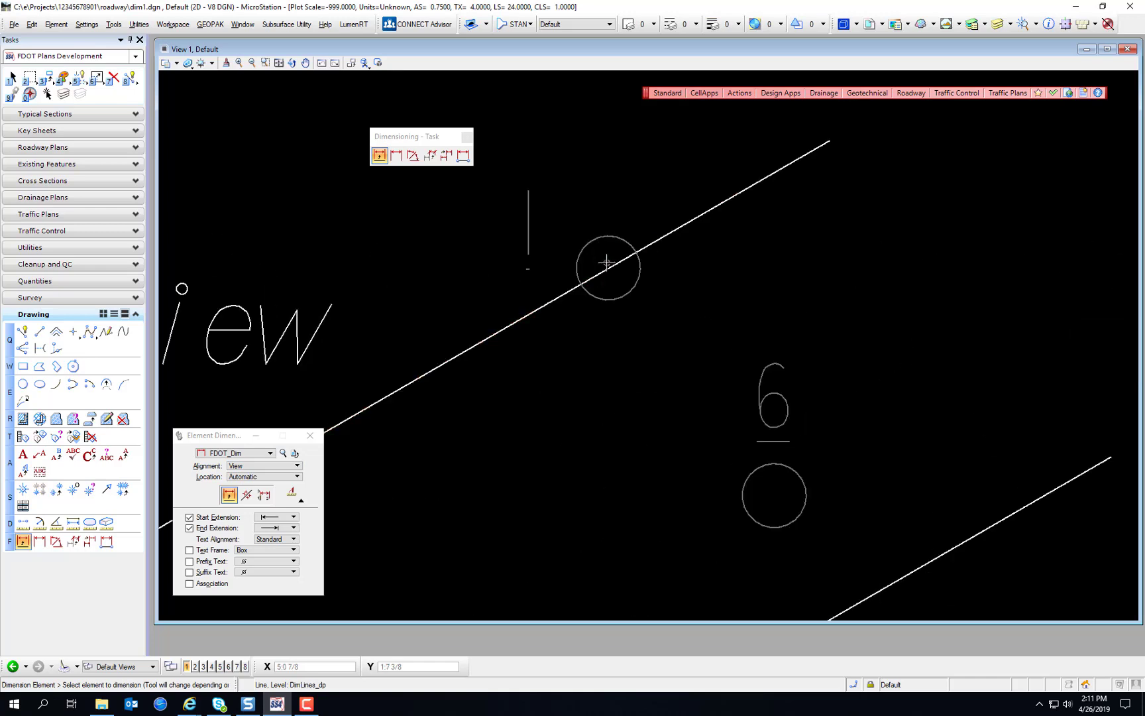
left_click(607, 266)
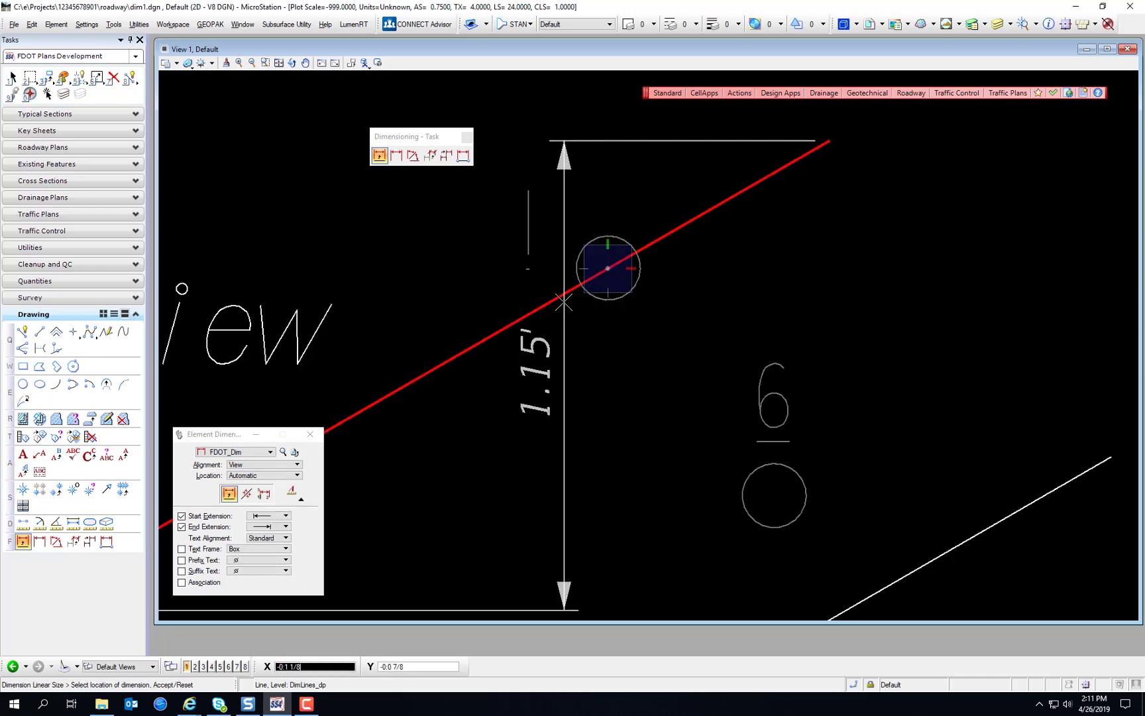
scroll(564, 302, "down", 3)
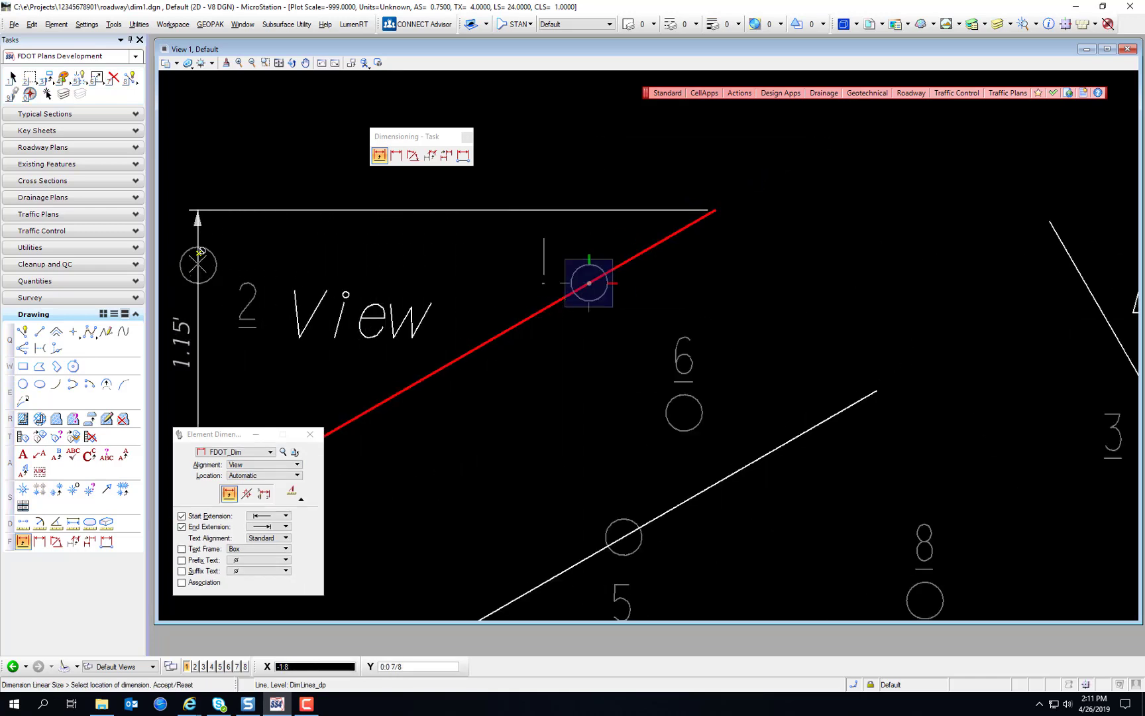
left_click(199, 254)
Recentre the example lines and start Measure Distance Between Points.
scroll(489, 471, "down", 4)
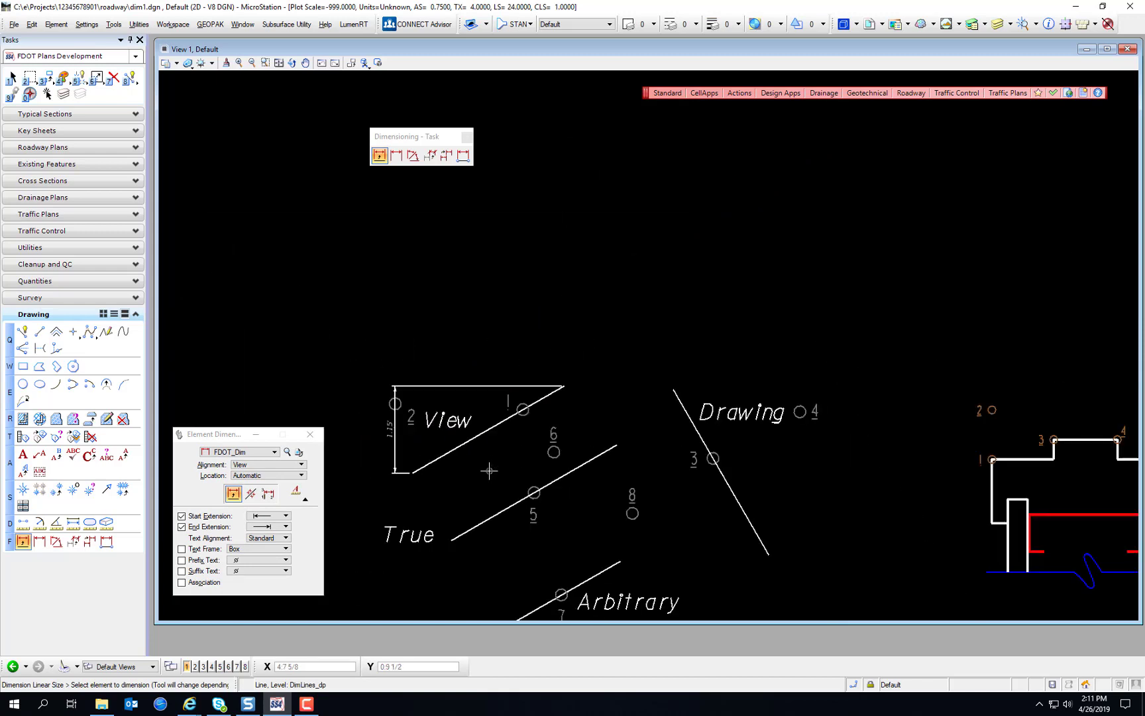
middle_click_drag(490, 465, 617, 422)
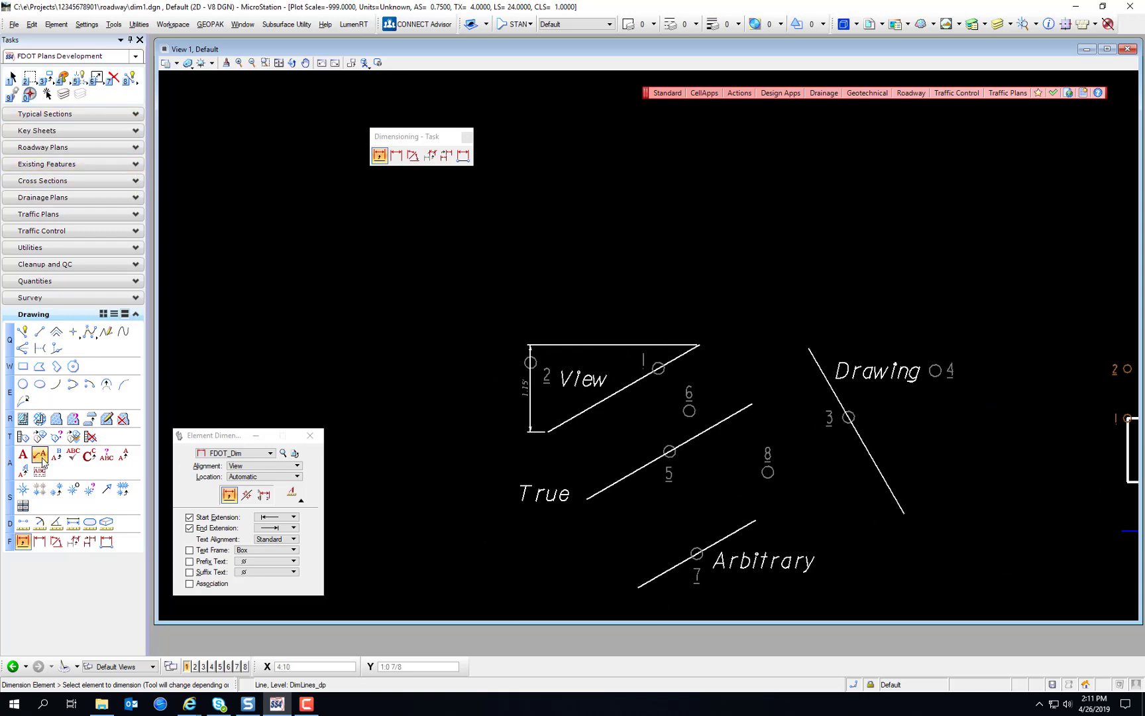
left_click(23, 523)
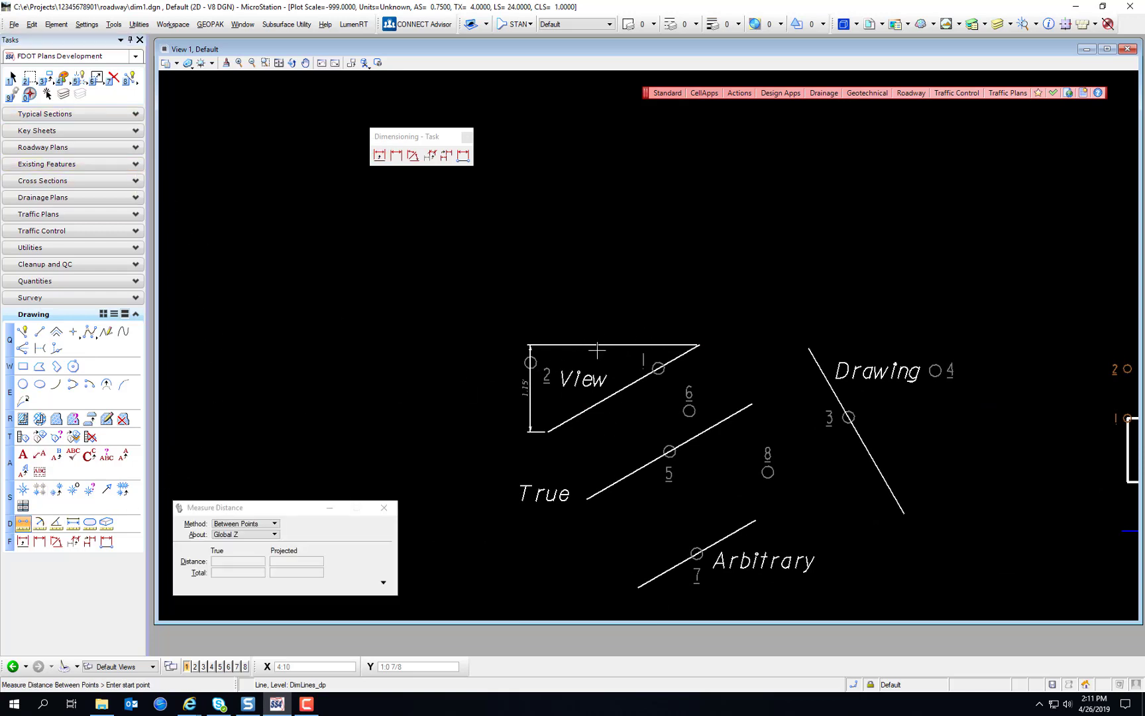
Measure the sloped line end to end, then restart from the triangle's top-right corner.
left_click(700, 344)
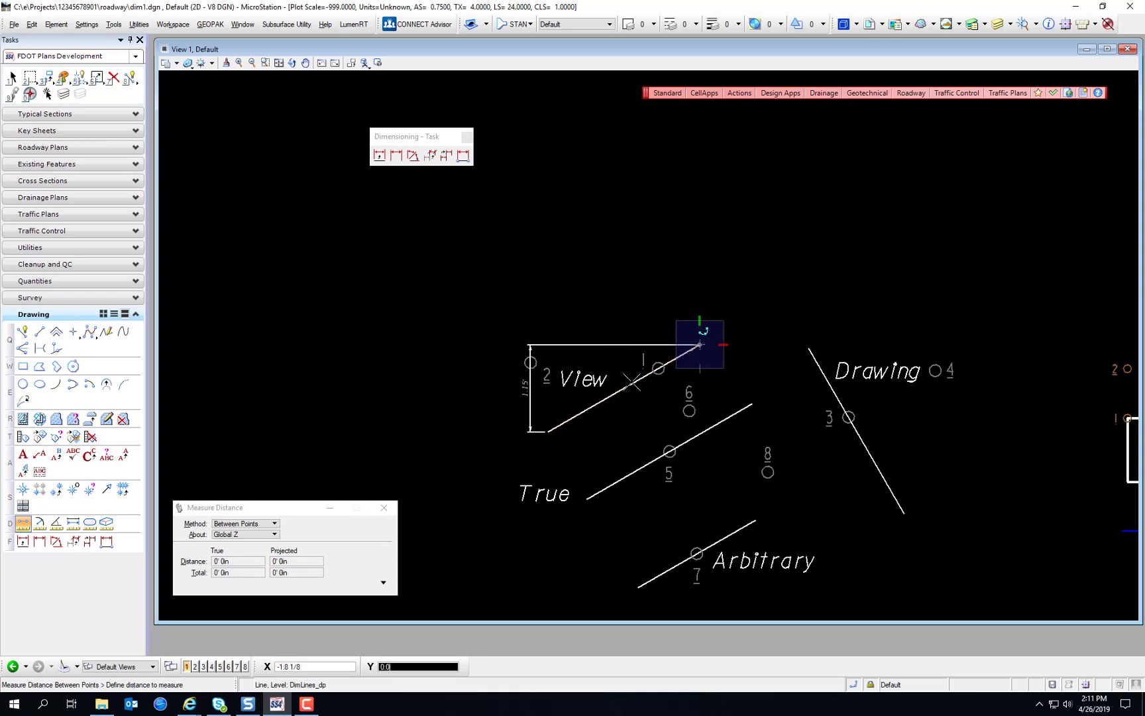
left_click(547, 432)
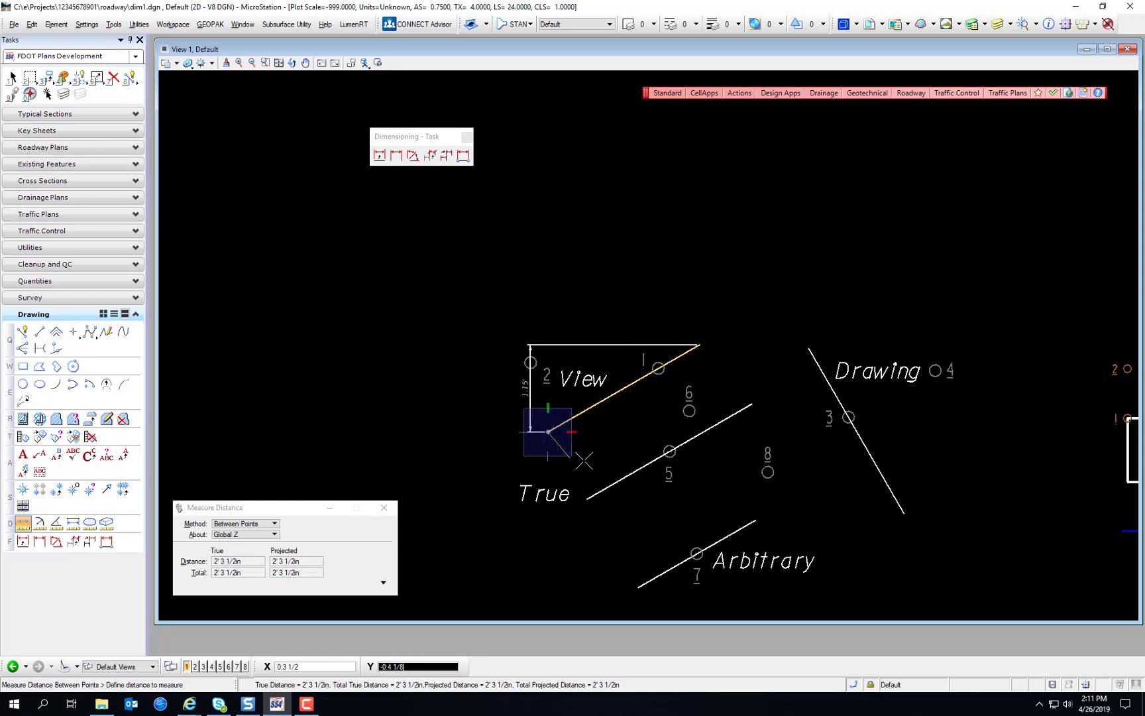
right_click(566, 458)
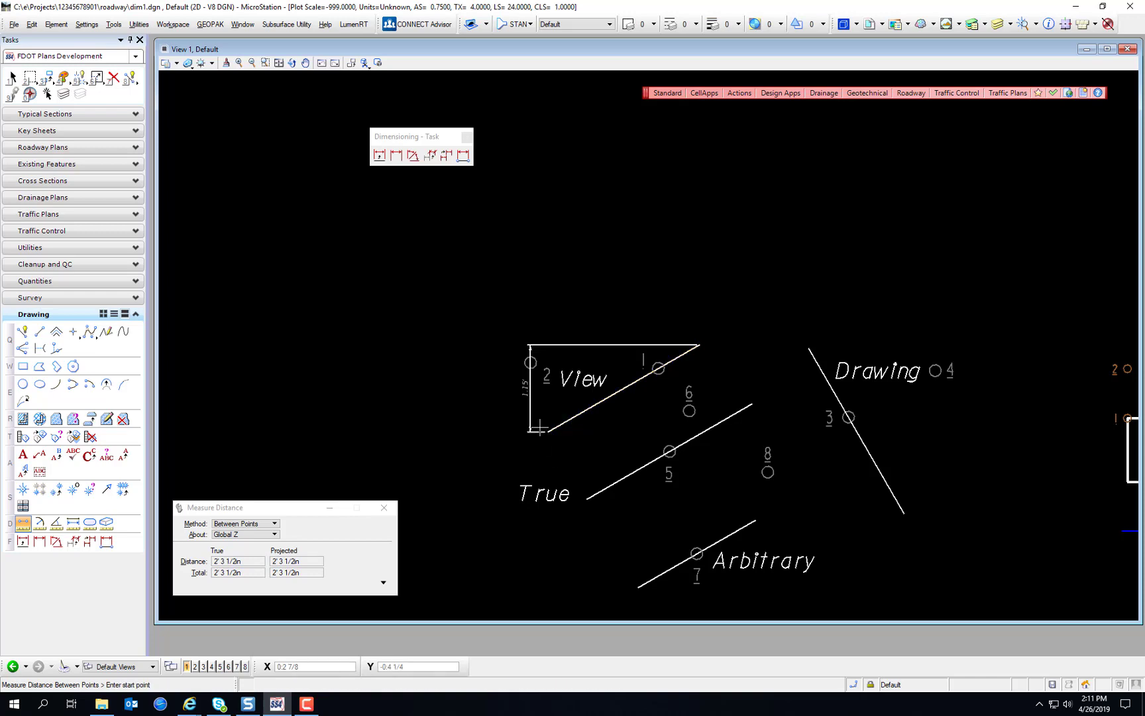
left_click(699, 345)
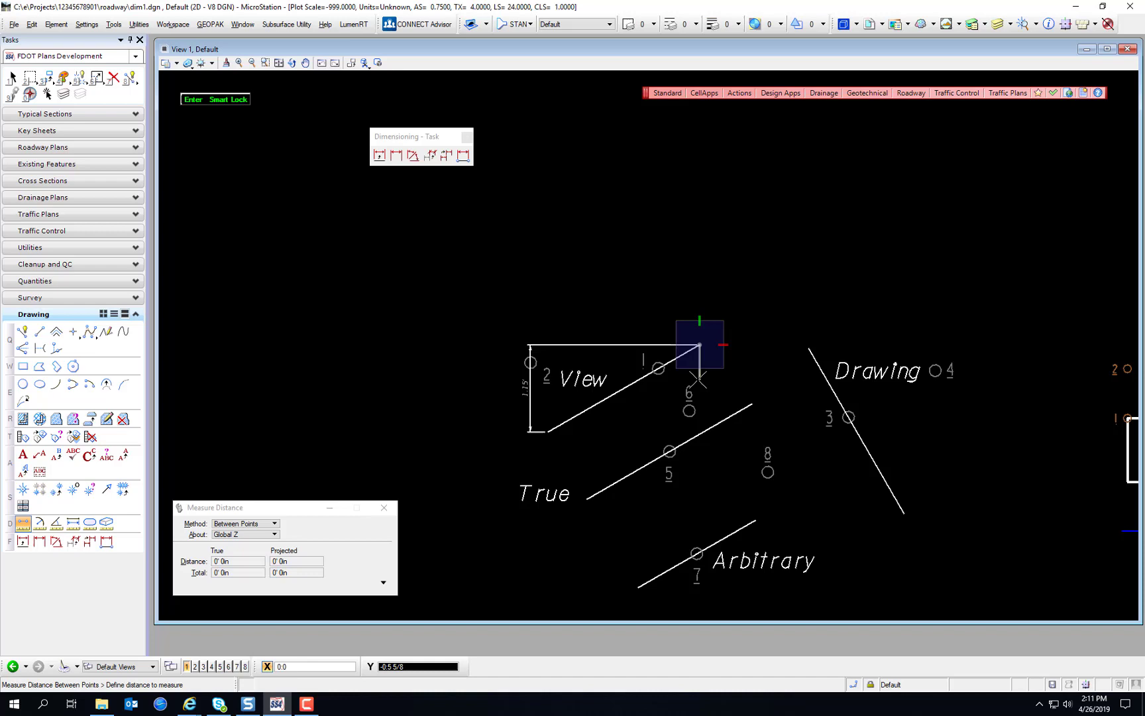
Finish the corner-to-corner measurement and set Element Dimension alignment to Drawing.
left_click(550, 431)
key("f")
key("1")
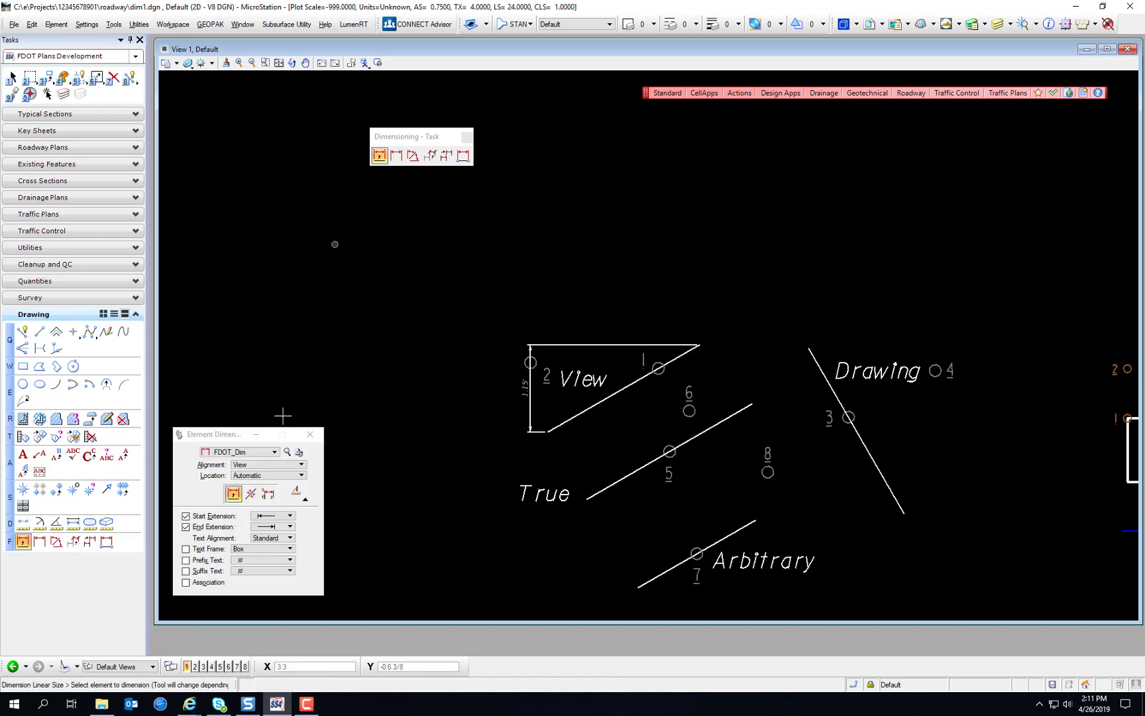
left_click(269, 464)
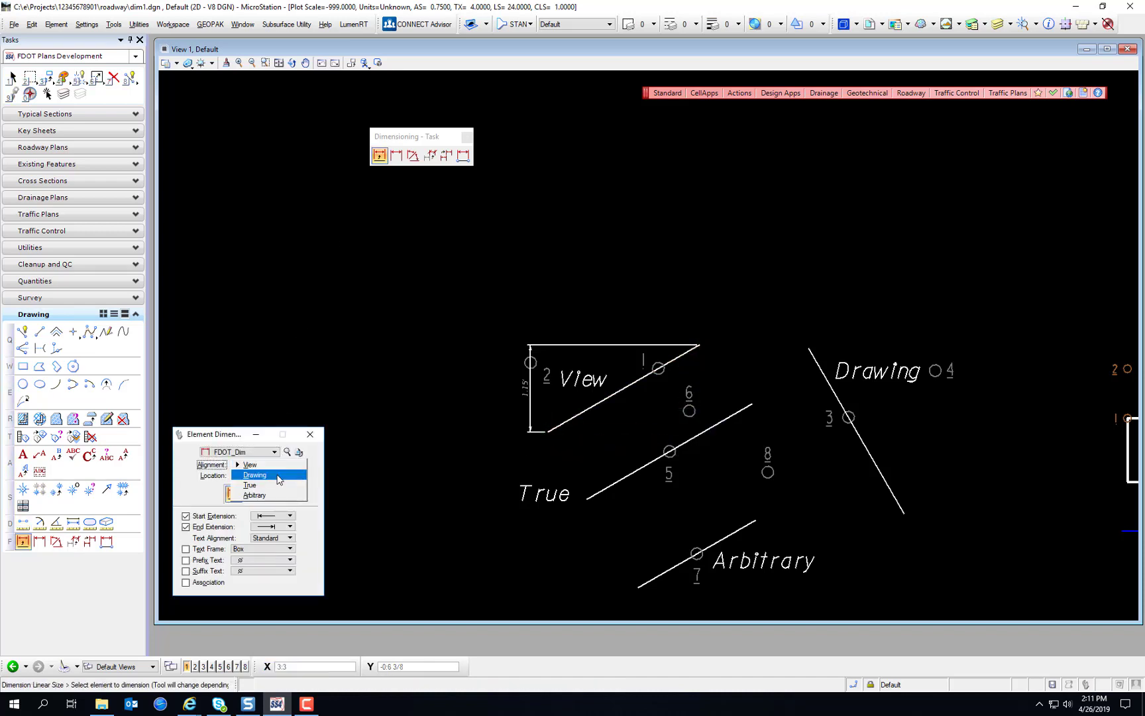
left_click(279, 475)
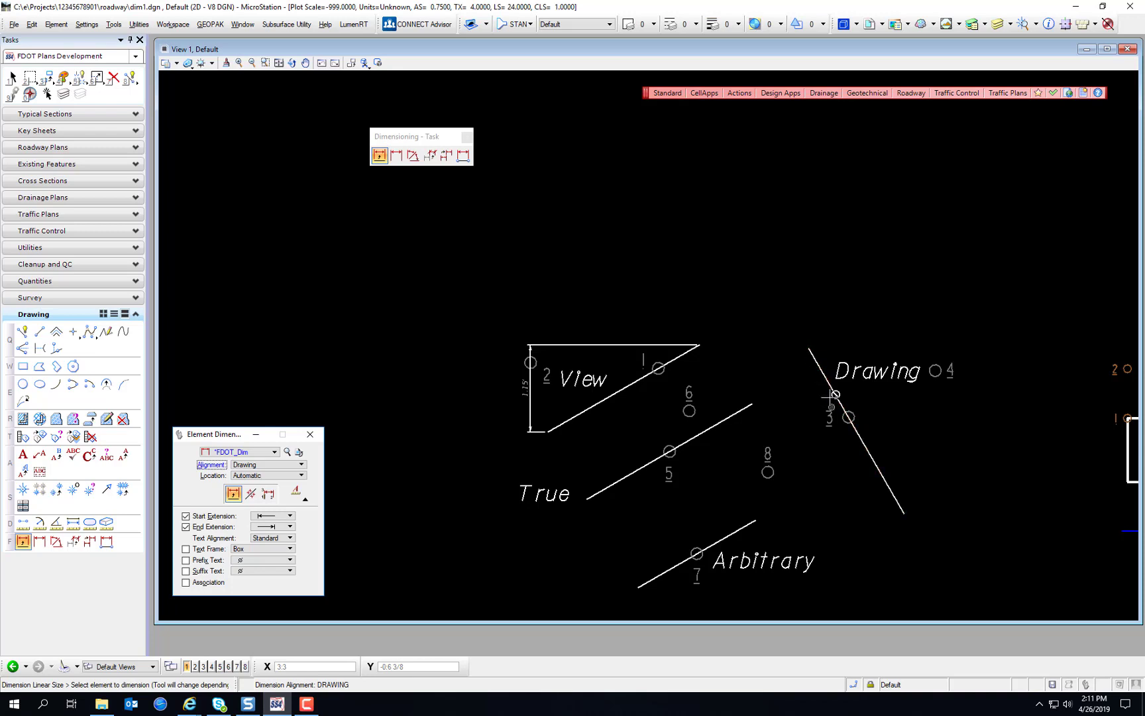
Place a 2.17' dimension to the right of the sloped Drawing line.
scroll(848, 418, "up", 5)
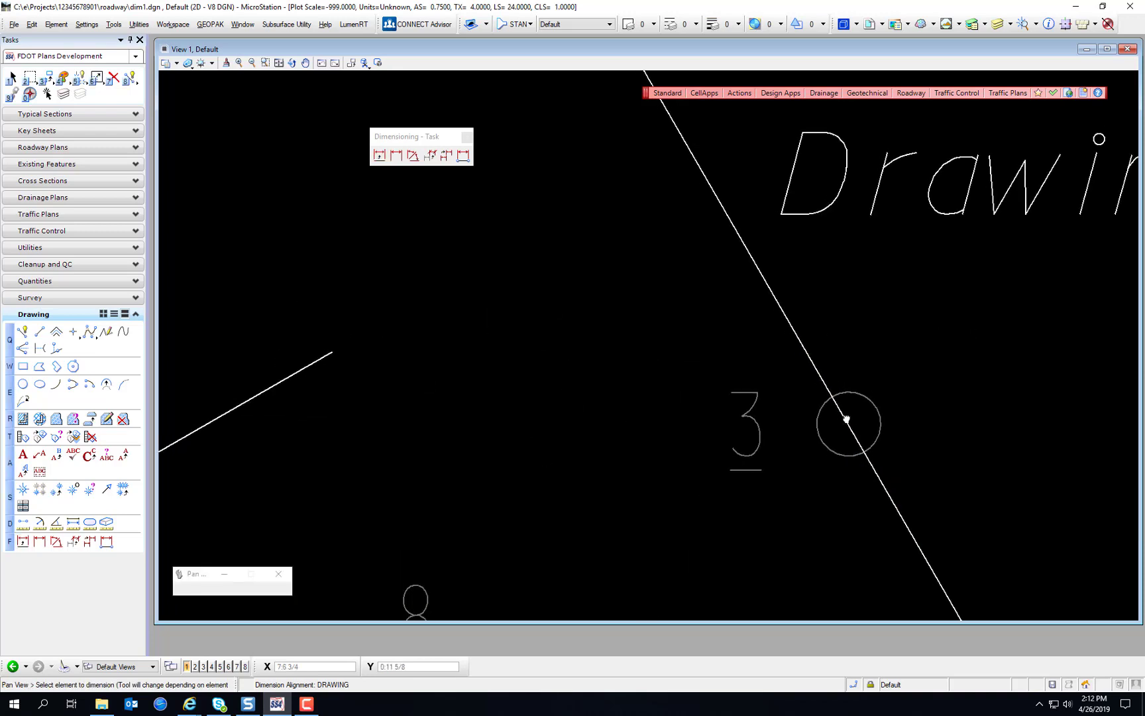
scroll(844, 415, "down", 2)
left_click(848, 419)
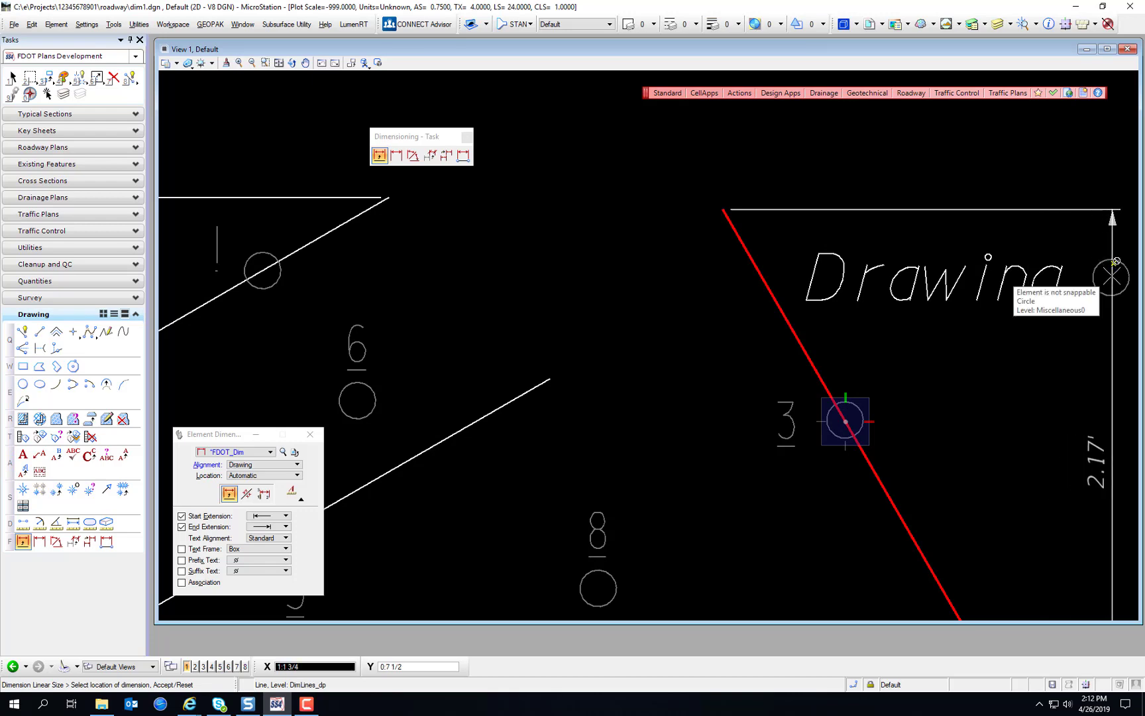
left_click(1011, 286)
scroll(987, 356, "down", 2)
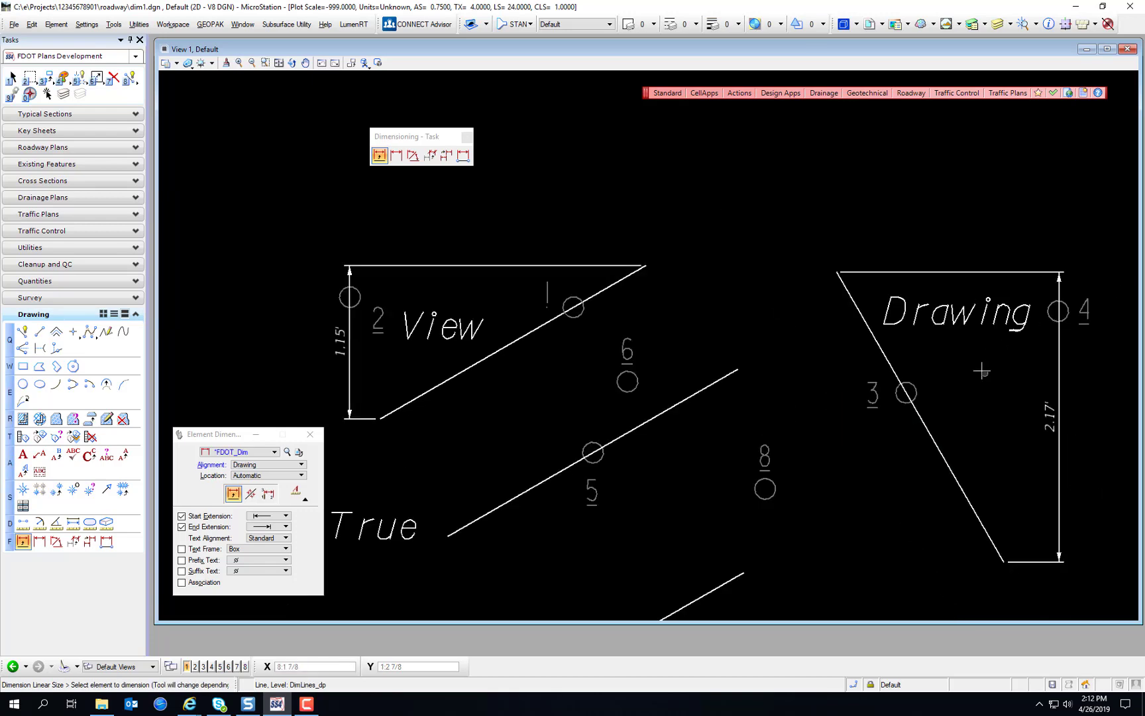
middle_click_drag(981, 371, 800, 280)
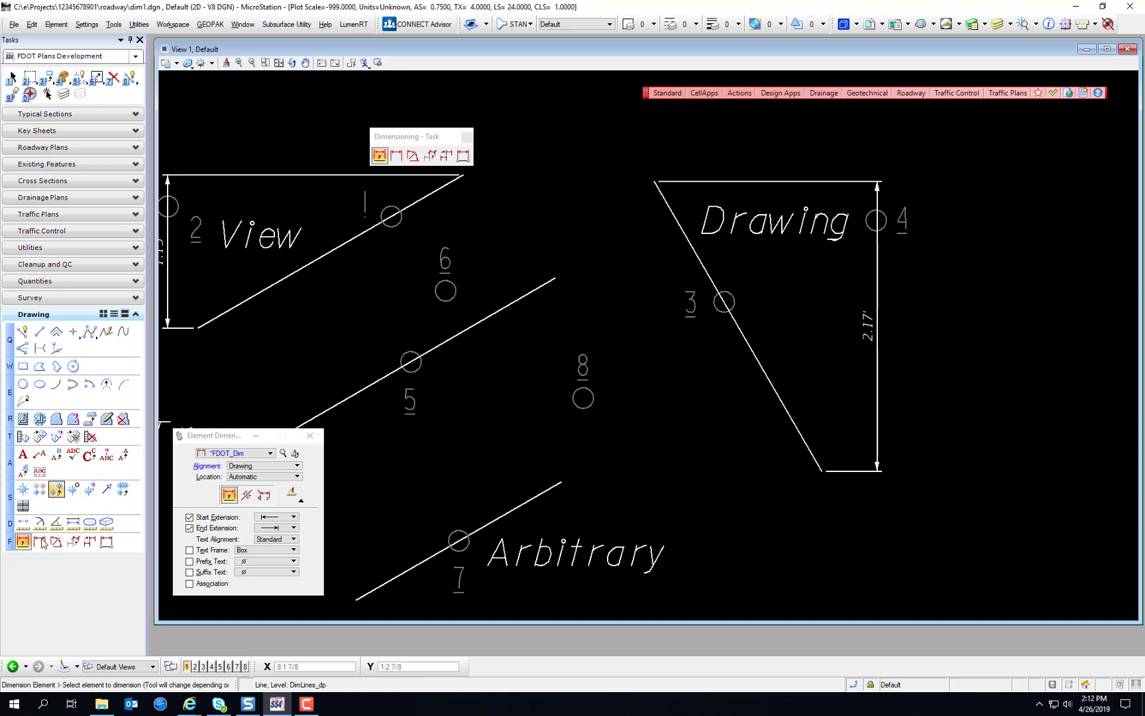
Measure the Drawing line's true length (2' 6in) and its dimension's vertical span (2' 2in).
left_click(23, 523)
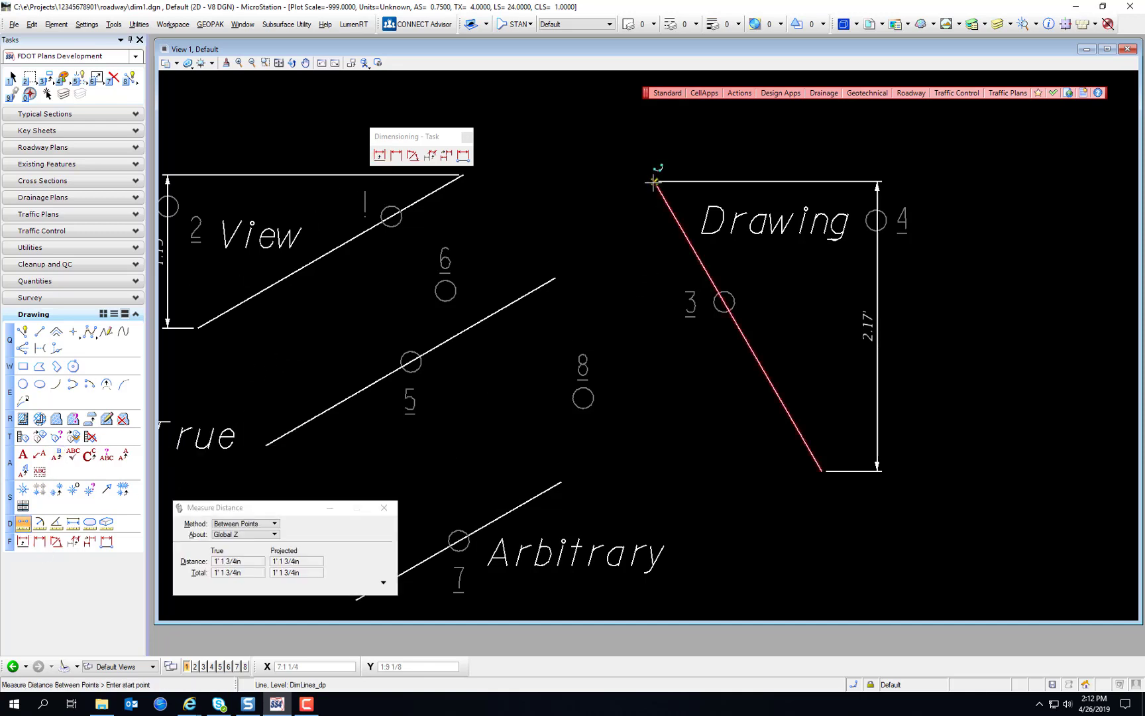
left_click(654, 181)
left_click(820, 469)
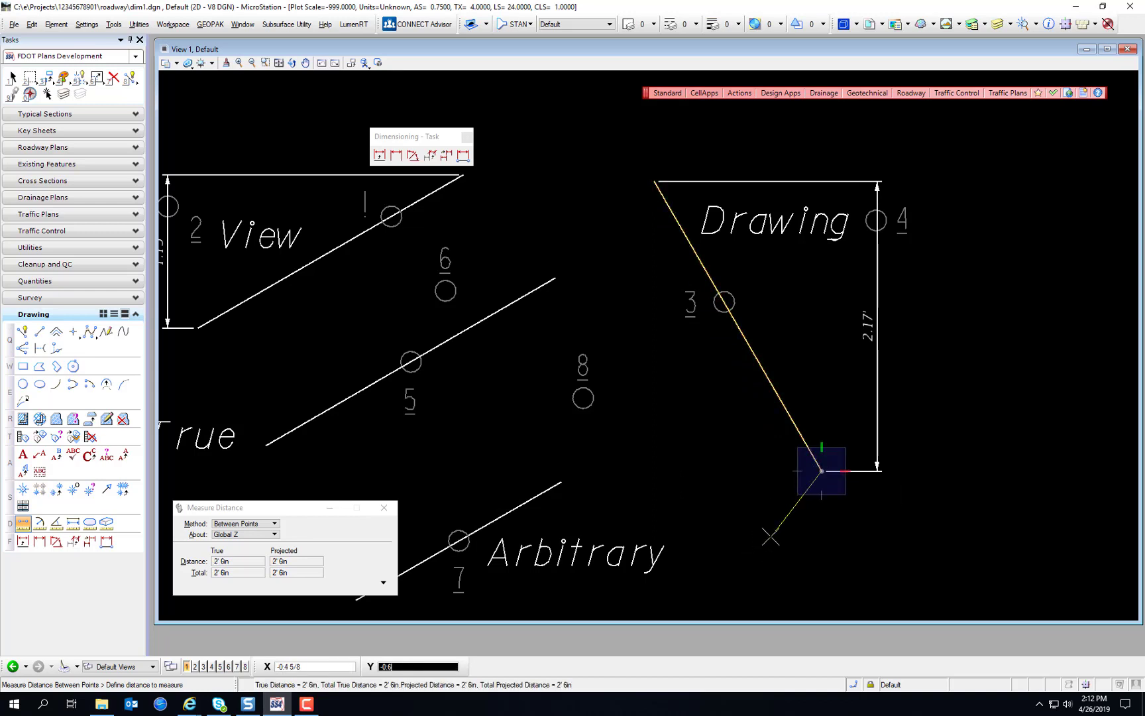
right_click(770, 537)
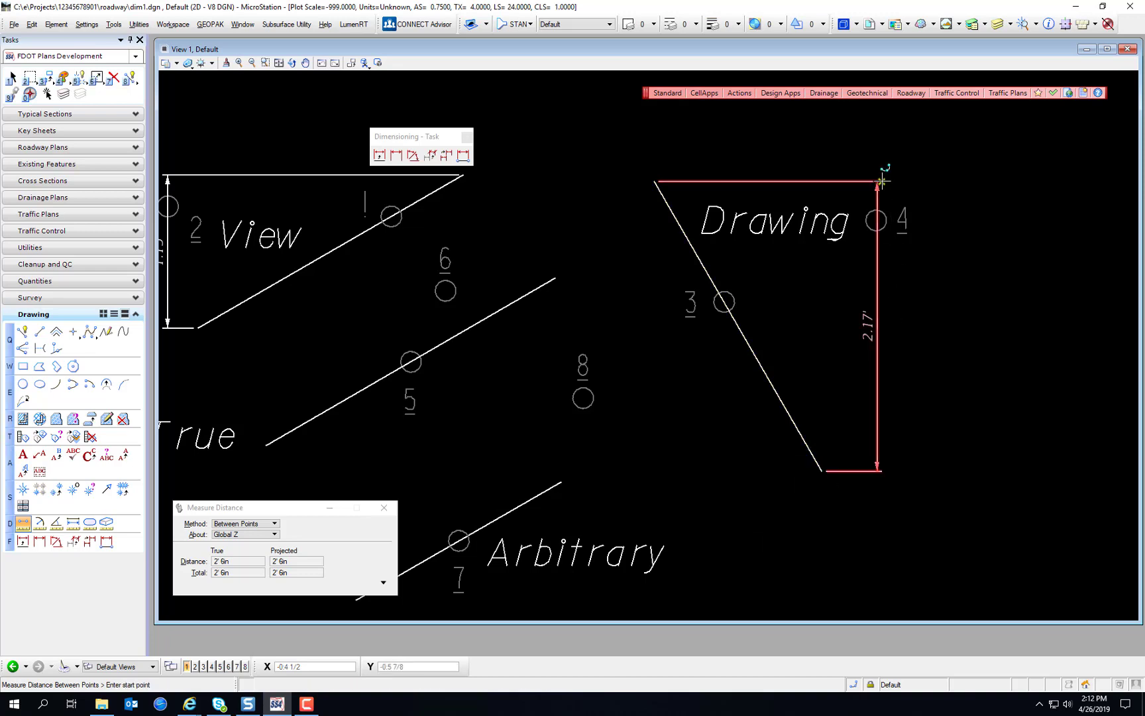
left_click(881, 181)
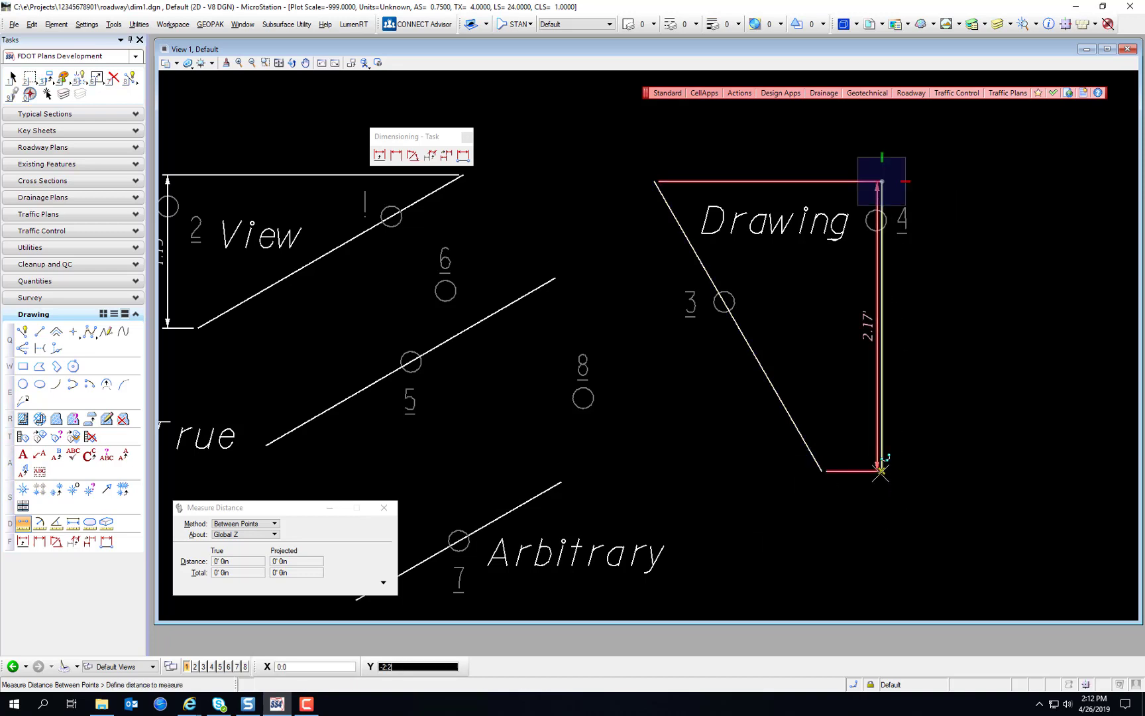
left_click(882, 471)
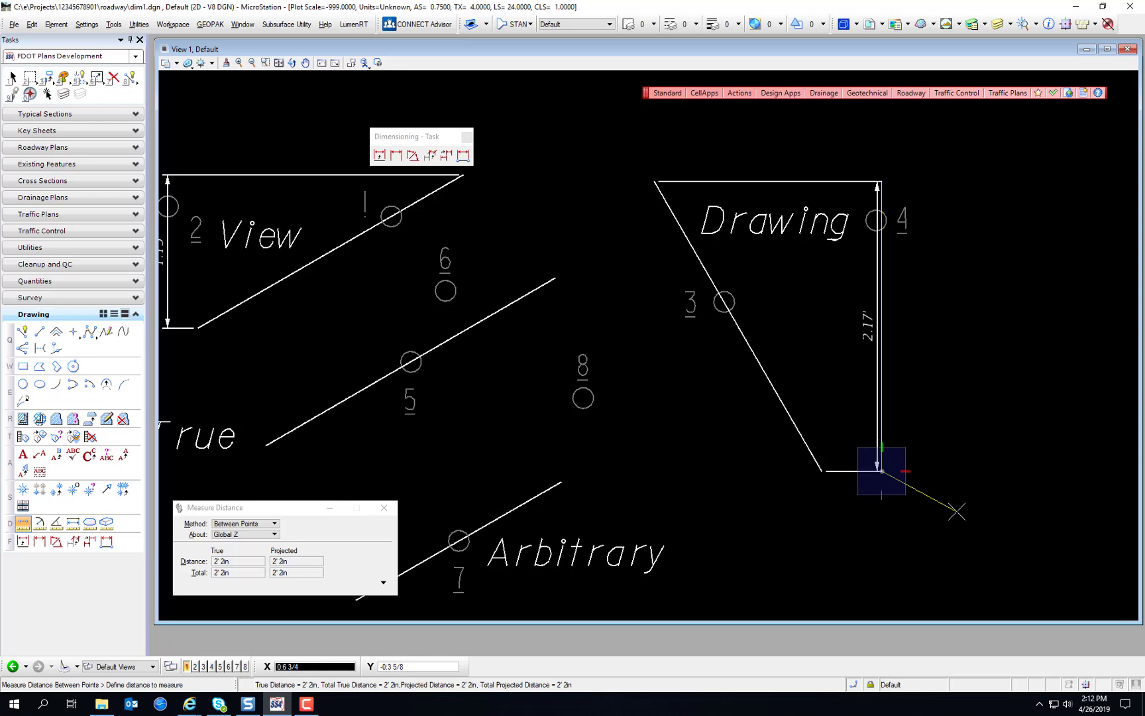
right_click(957, 511)
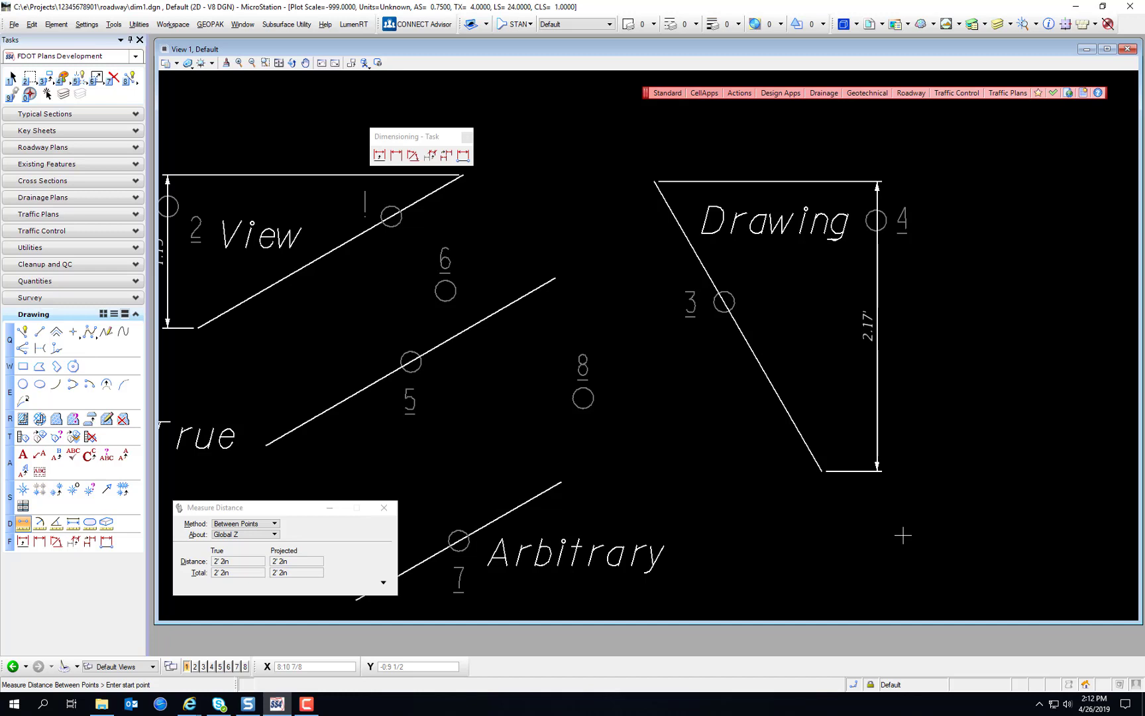
Set alignment to True and place a 2.50' dimension above the True line.
middle_click_drag(544, 345, 905, 318)
left_click(379, 155)
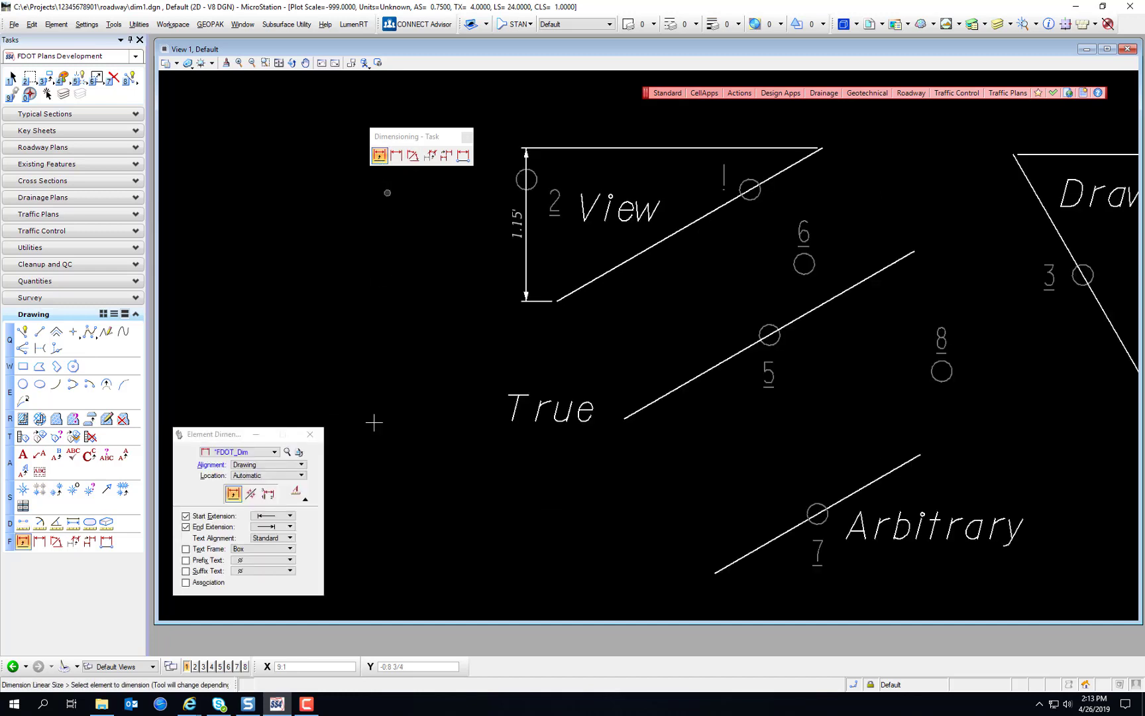
left_click(274, 473)
left_click(271, 475)
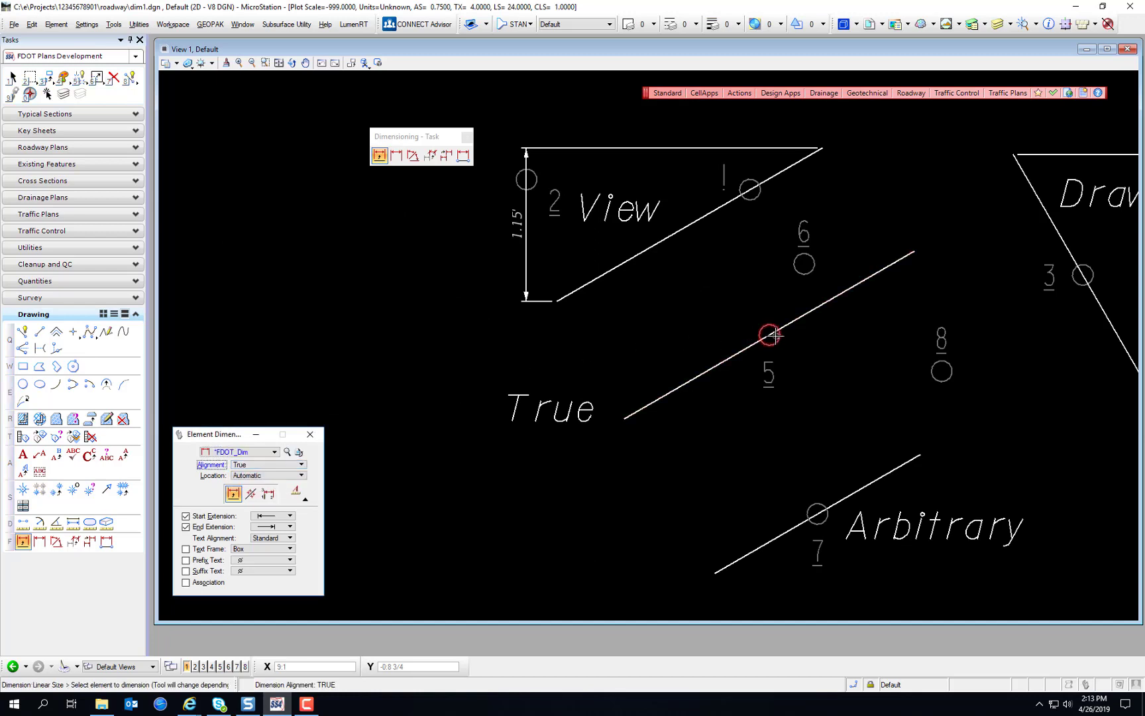
left_click(770, 335)
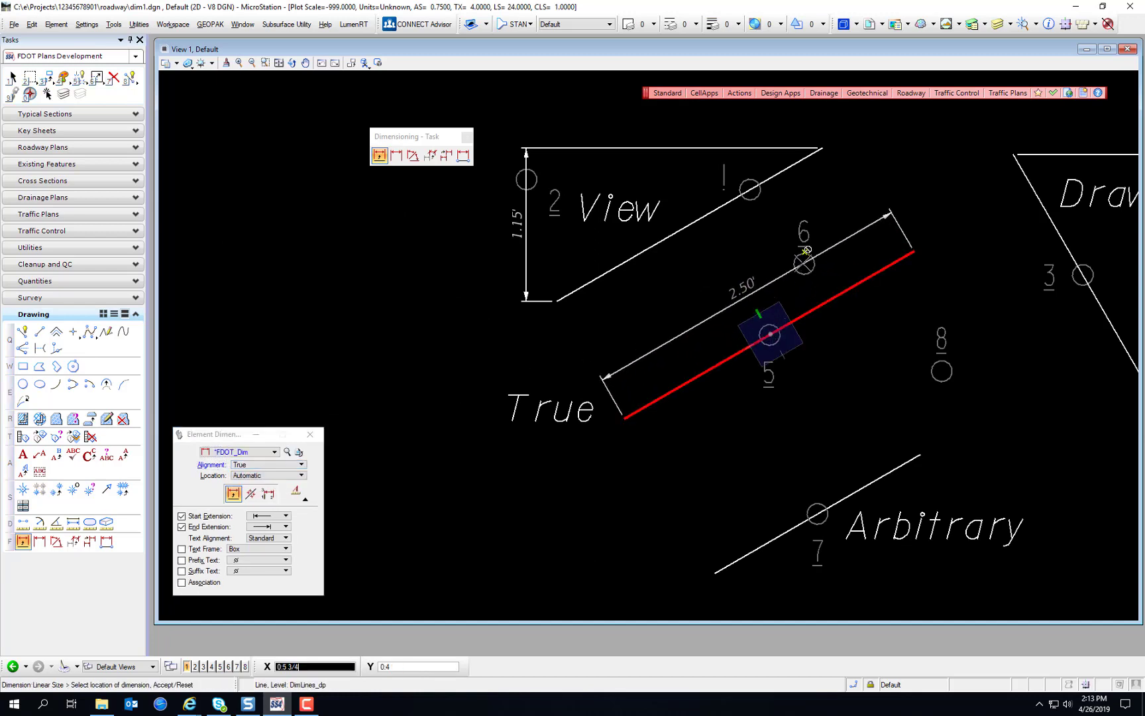
left_click(806, 251)
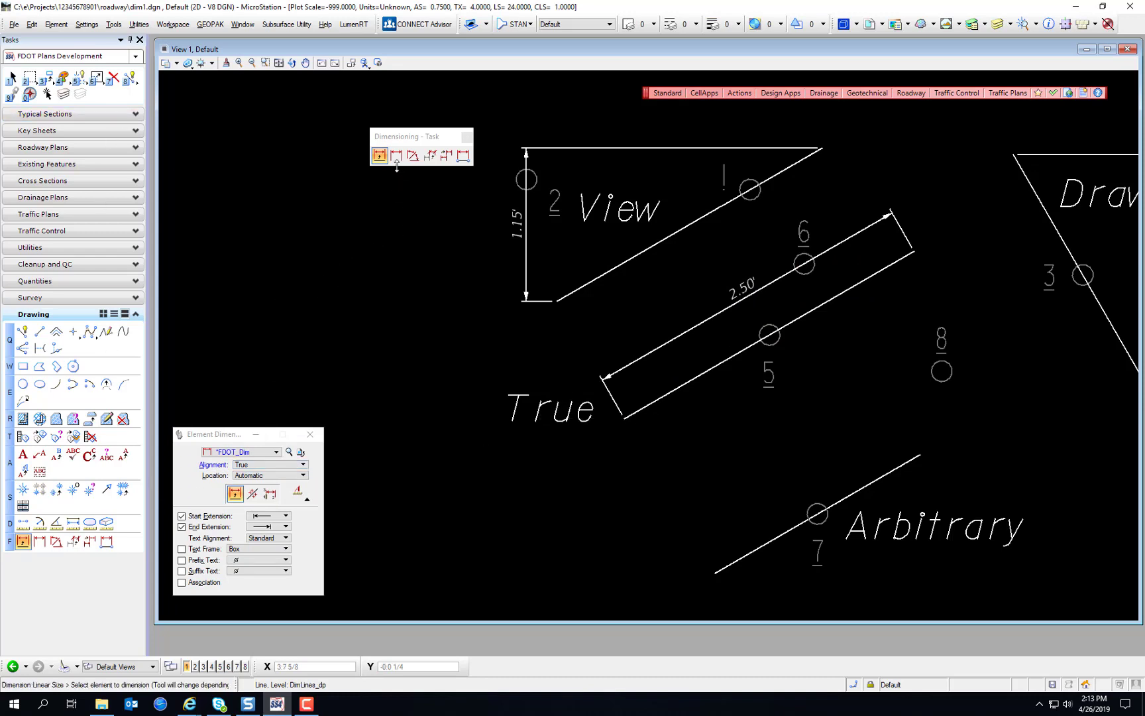
Measure the True line end to end to confirm 2' 6in.
left_click(24, 523)
left_click(623, 417)
left_click(915, 251)
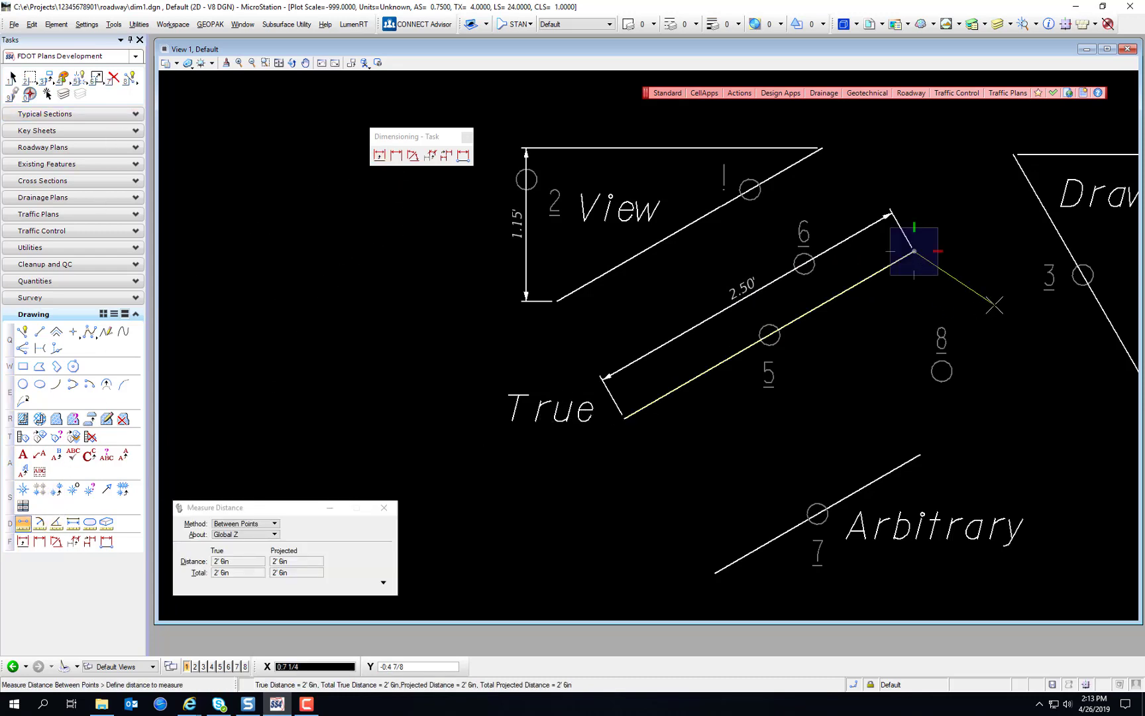
right_click(994, 305)
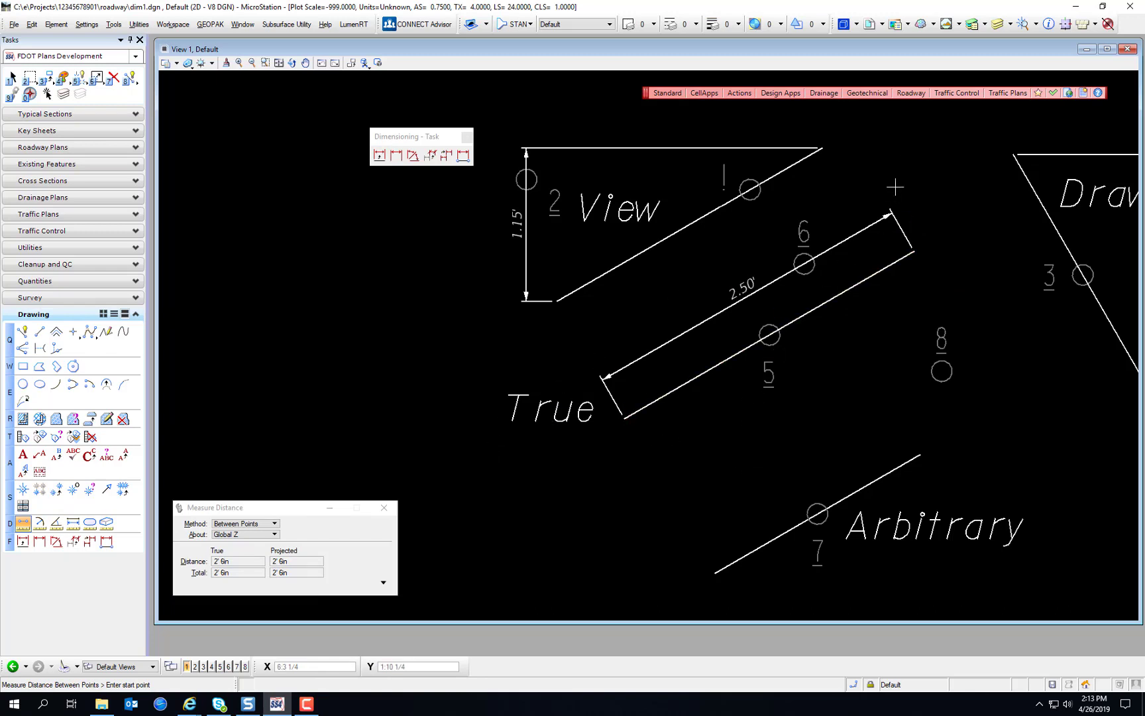
middle_click_drag(895, 187, 827, 367)
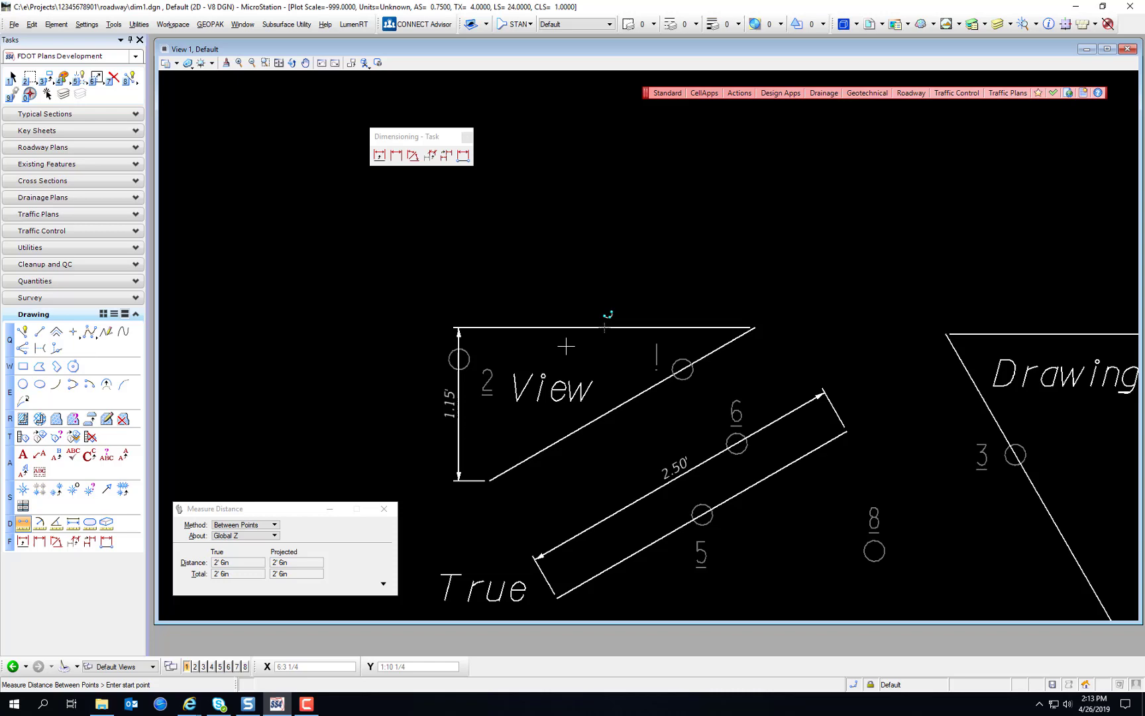
middle_click_drag(1001, 497, 832, 374)
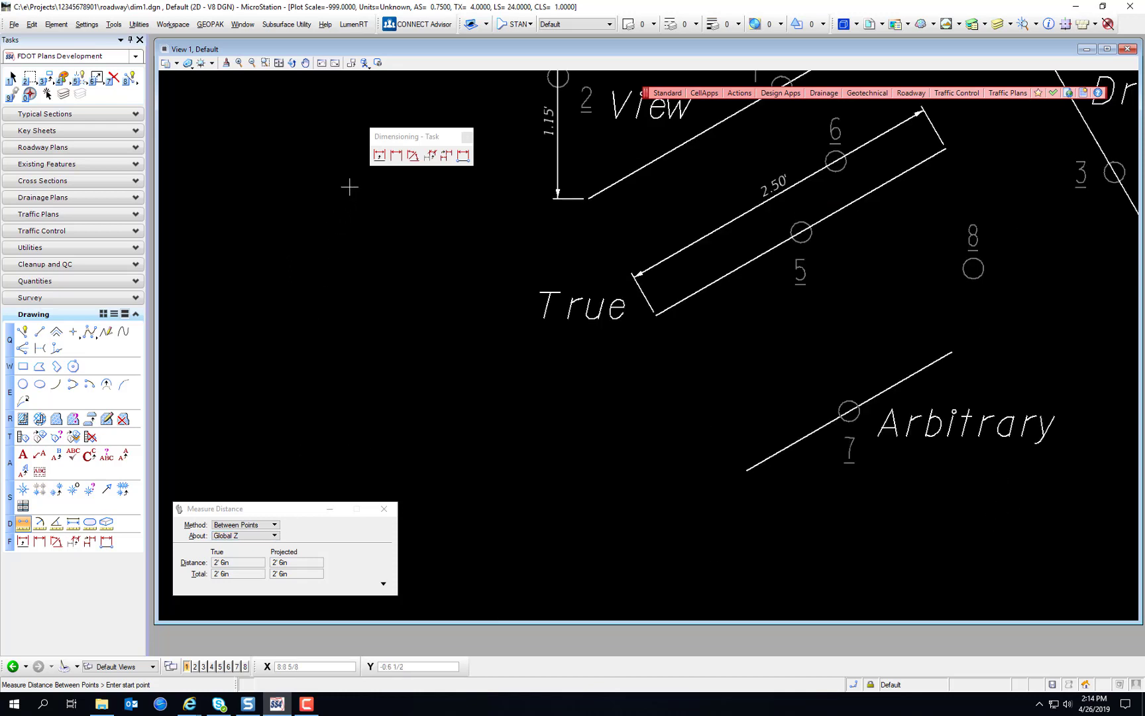
Set alignment to Arbitrary and place a 1.77' dimension off the line near circle 7.
left_click(379, 155)
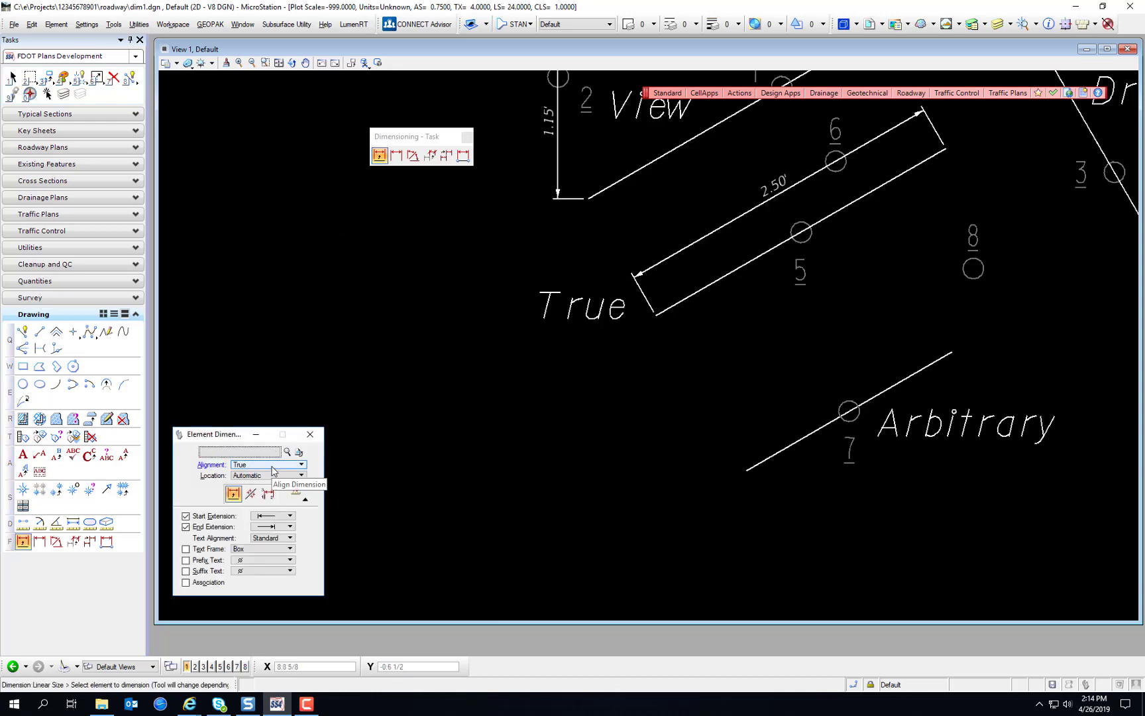
left_click(272, 466)
left_click(272, 491)
left_click(821, 423)
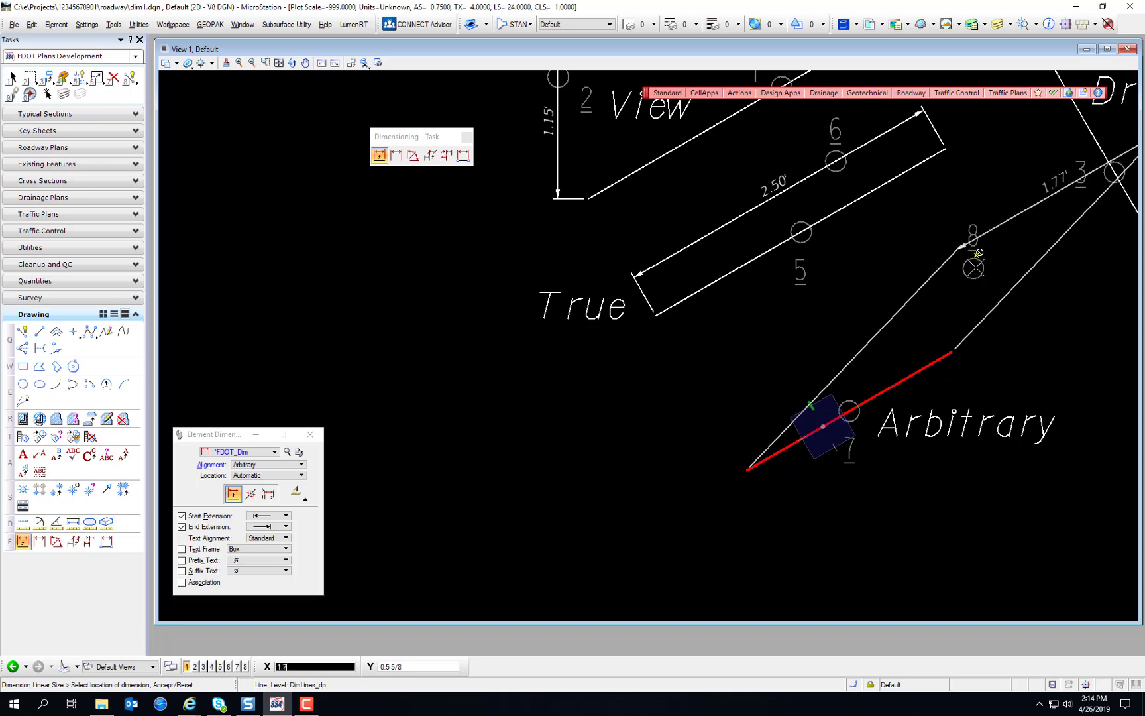
right_click(1046, 354)
middle_click_drag(1060, 351, 854, 432)
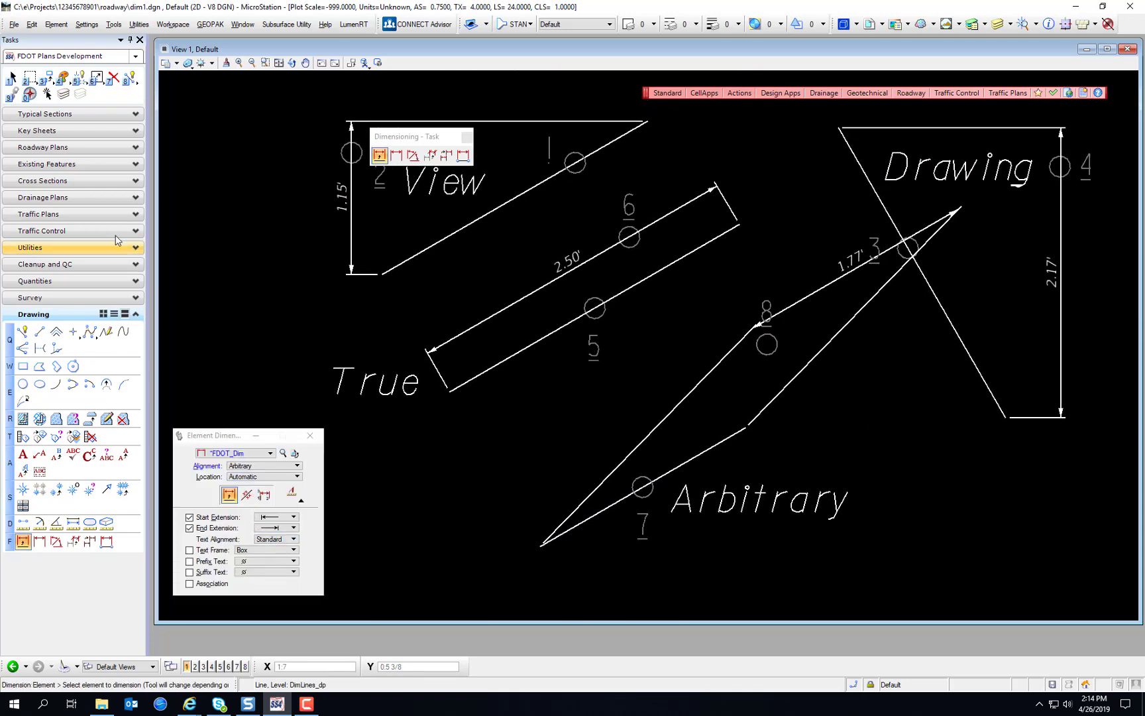
Measure the Arbitrary line down to its lower end, reading 1' 9 1/4in.
left_click(24, 523)
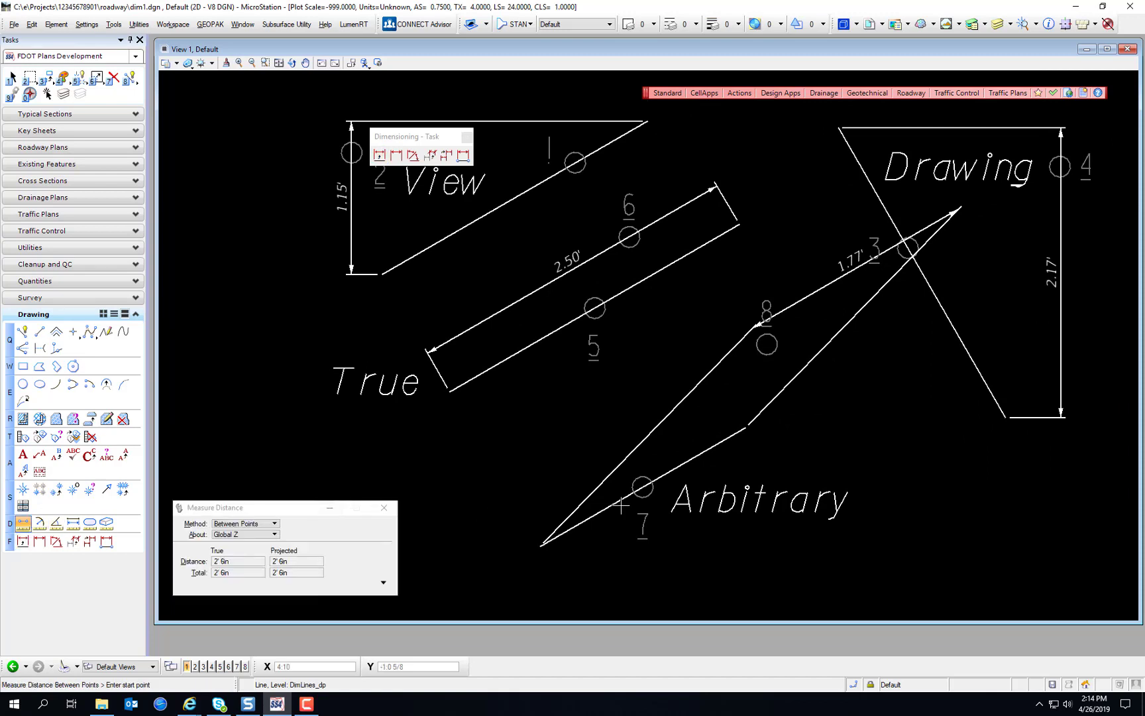
left_click(746, 429)
left_click(541, 546)
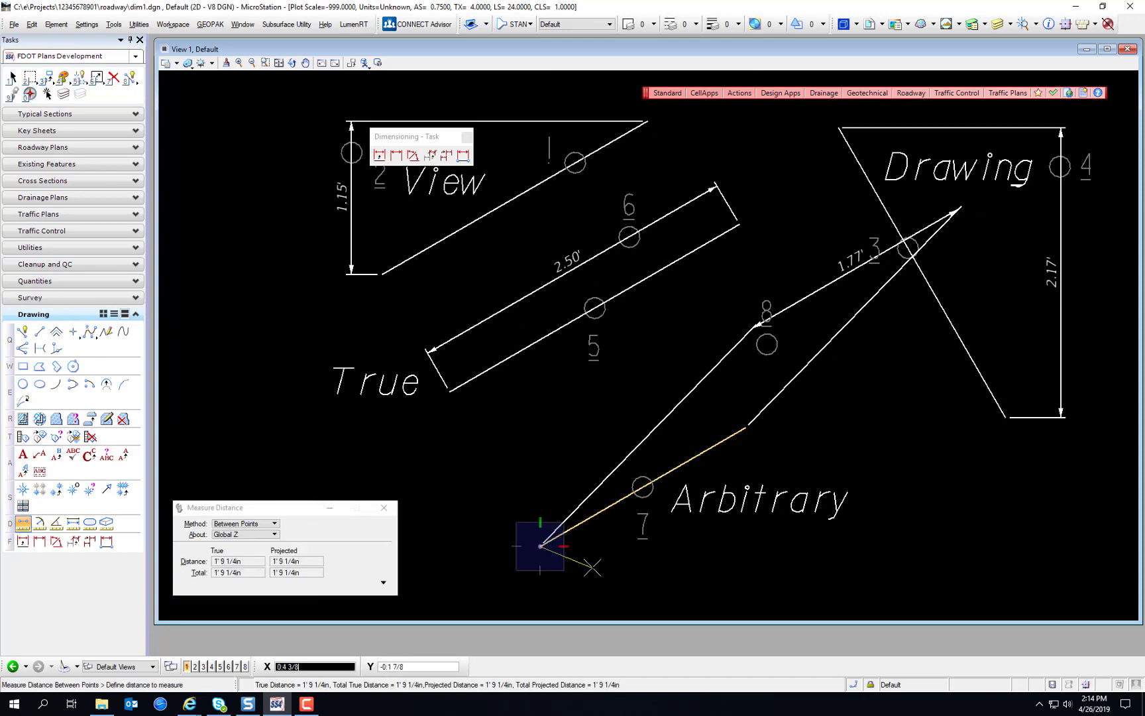
right_click(541, 545)
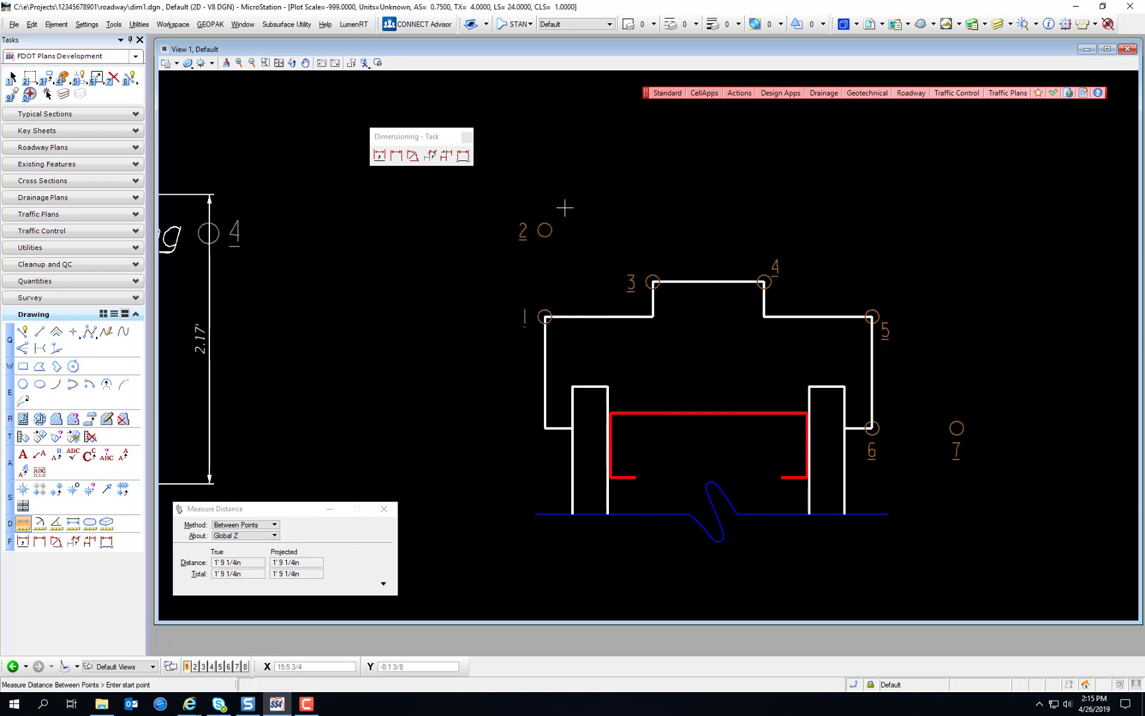
Switch to Dimension Linear with View alignment and undo the stray dimension.
left_click(397, 156)
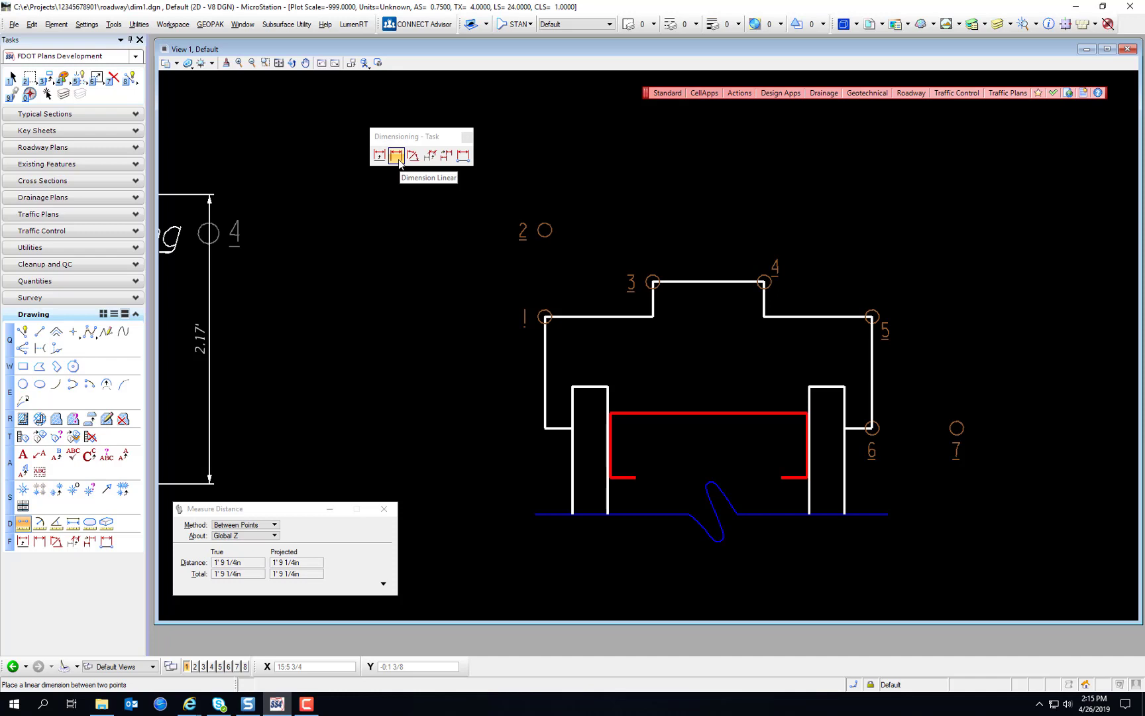
left_click(398, 159)
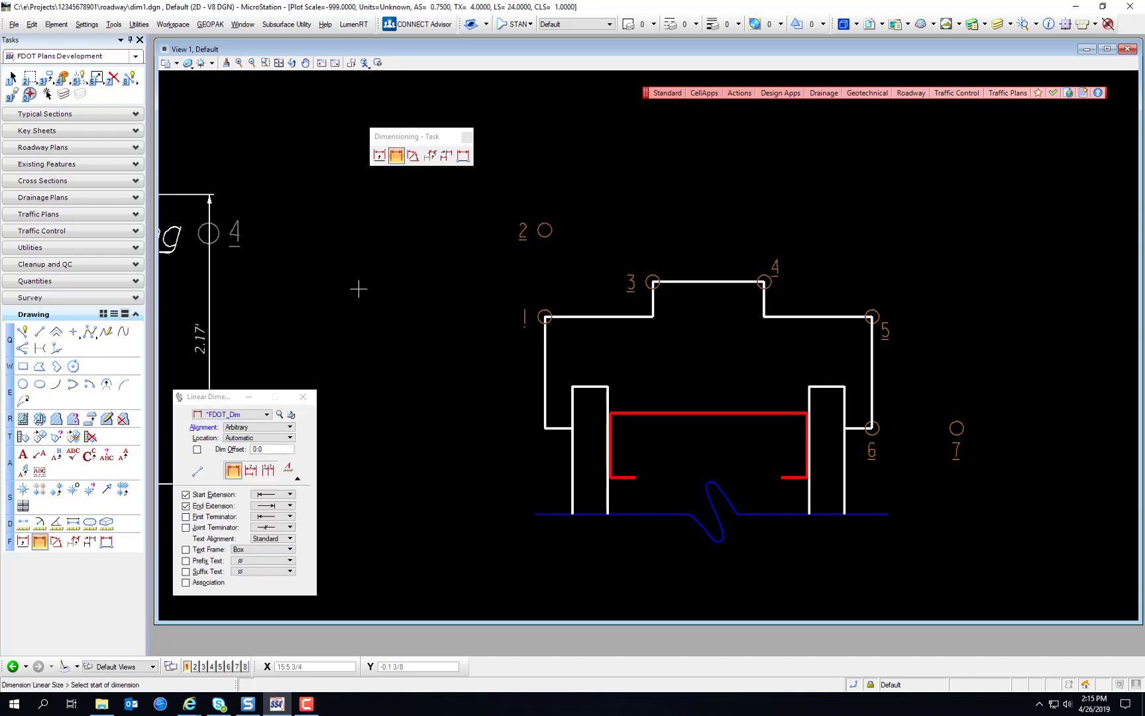
left_click(259, 426)
left_click(232, 417)
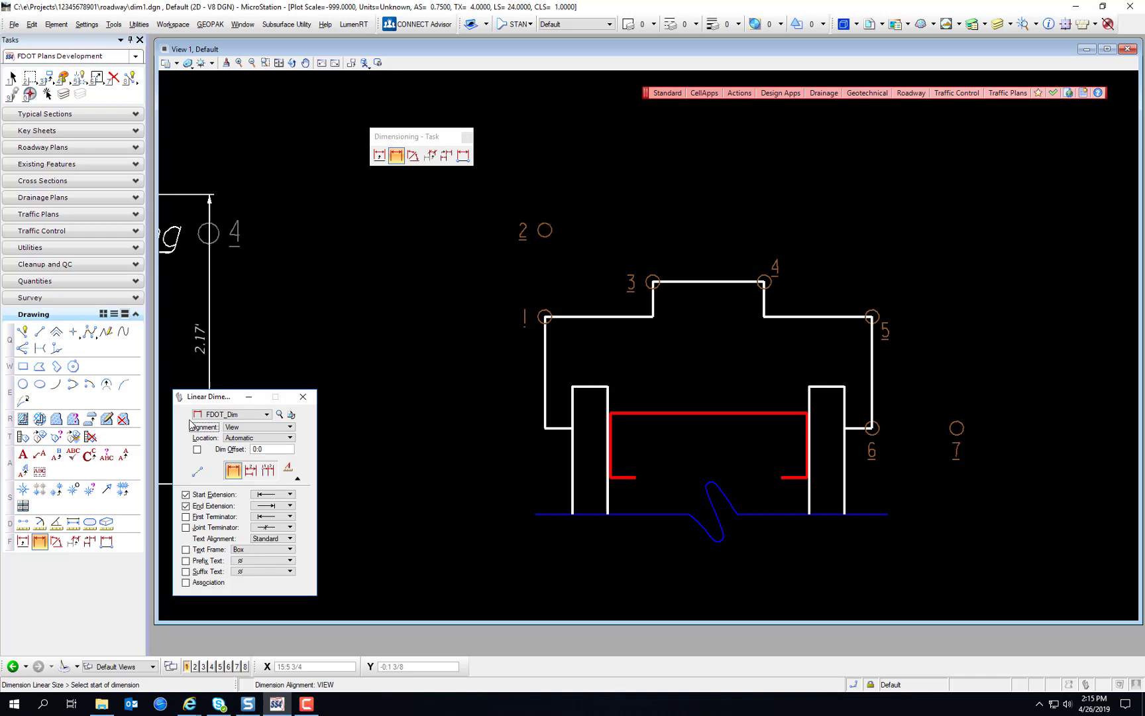
key("ctrl+z")
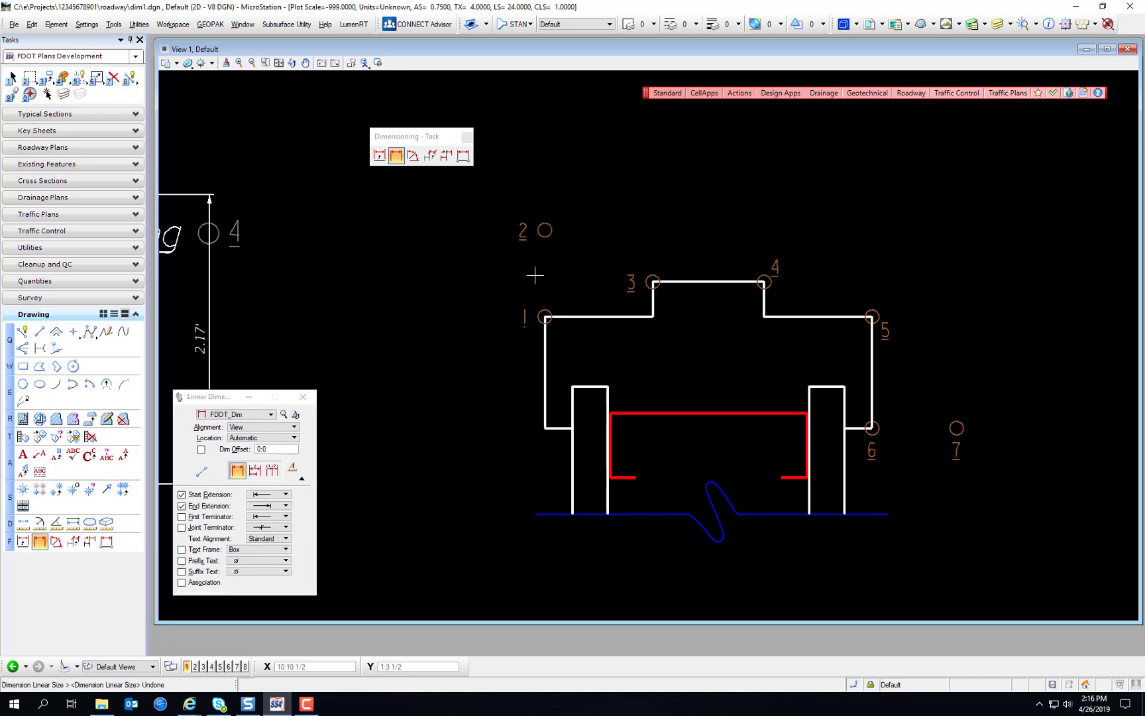
Chain-dimension the top from point 1 to point 5 as 0.81', 0.83', 0.81'.
left_click(546, 314)
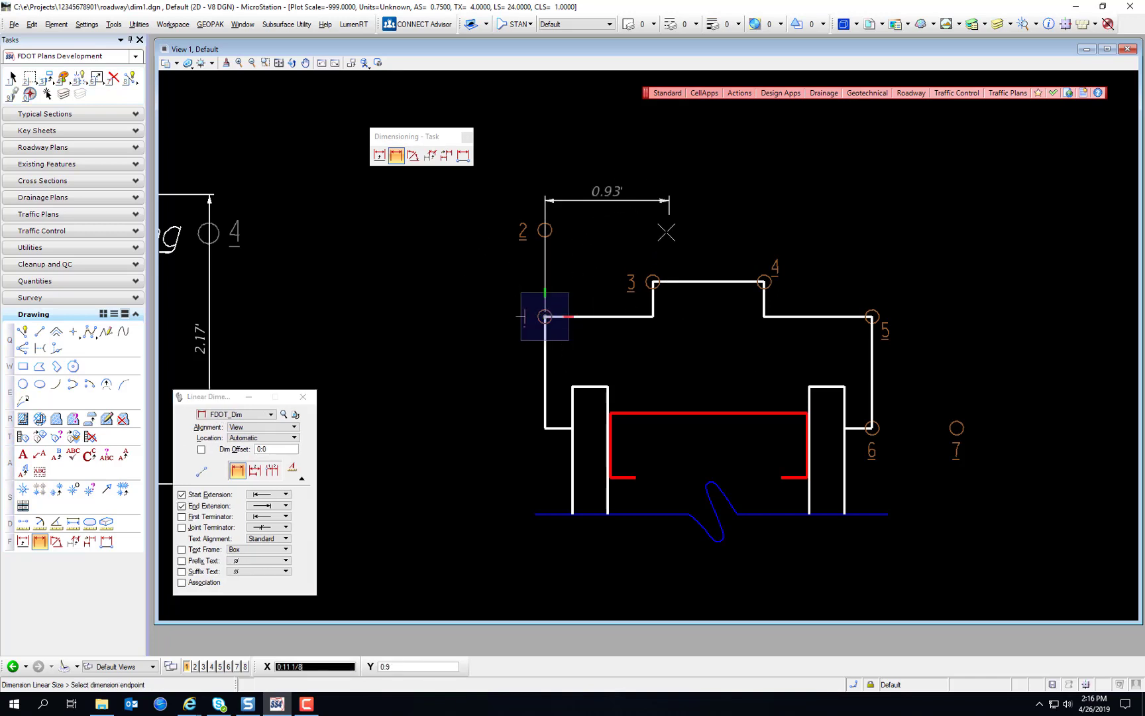
left_click(656, 256)
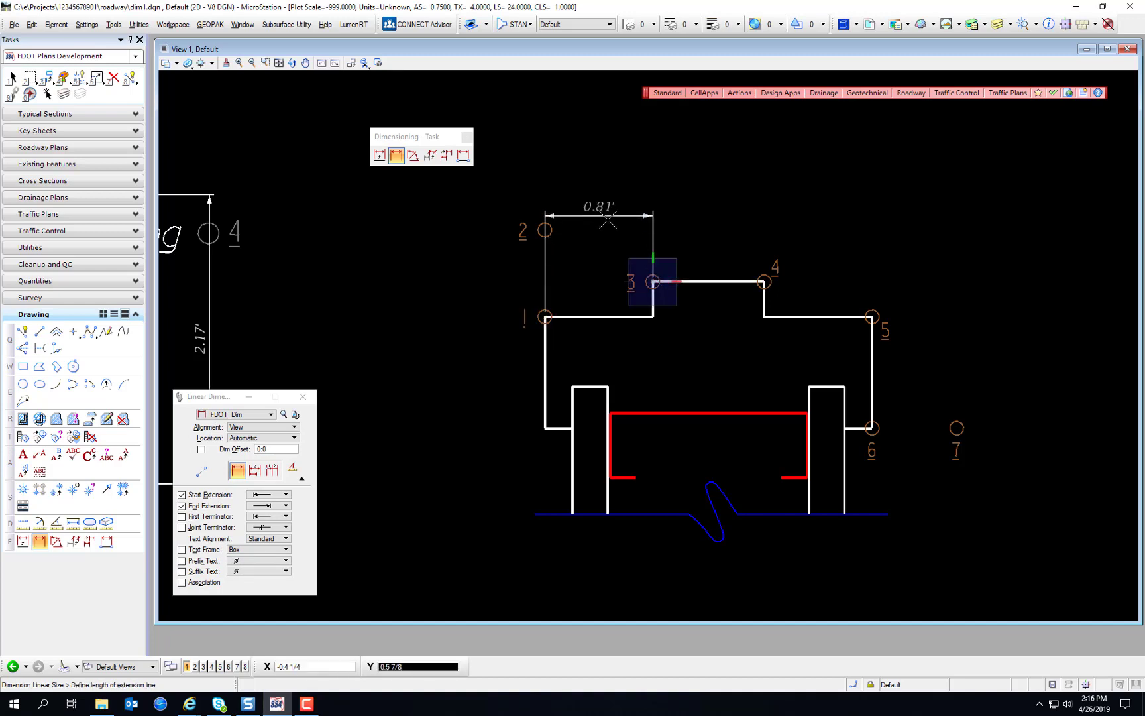
left_click(546, 229)
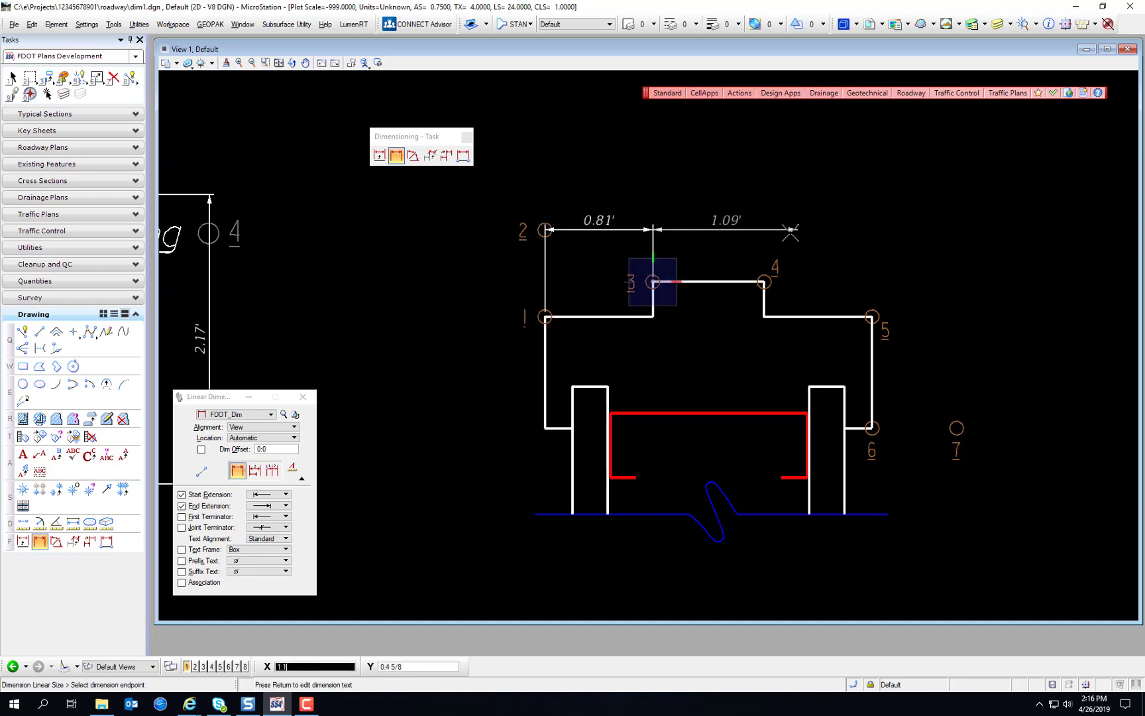
left_click(773, 264)
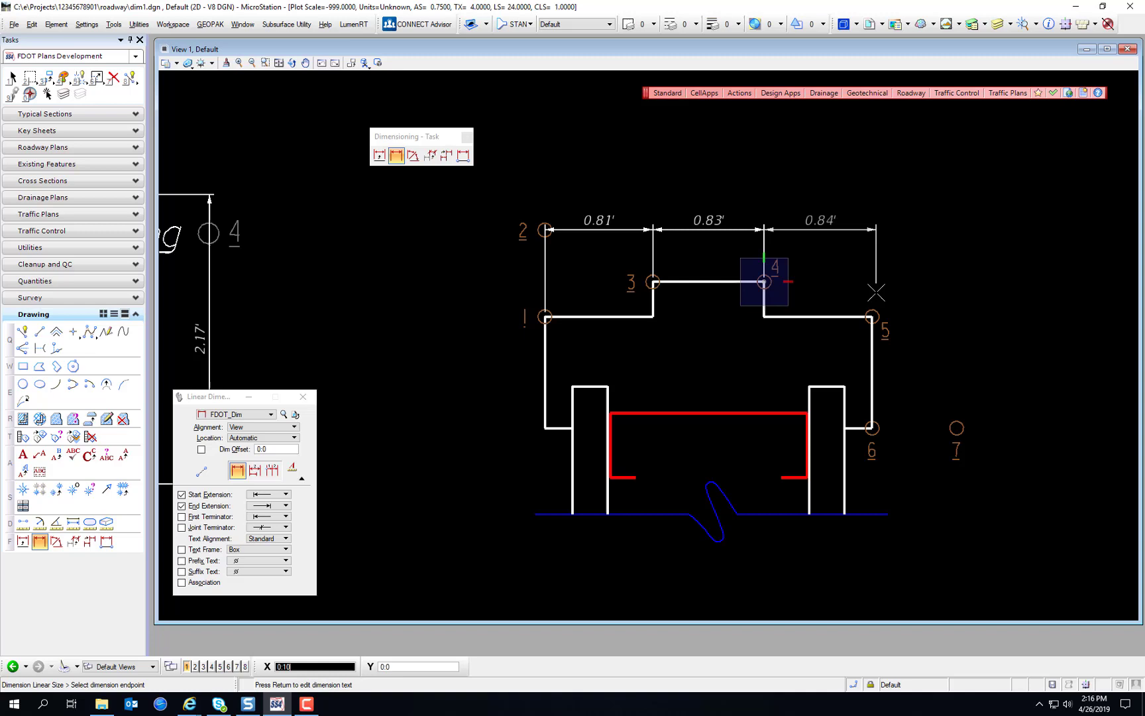
left_click(872, 317)
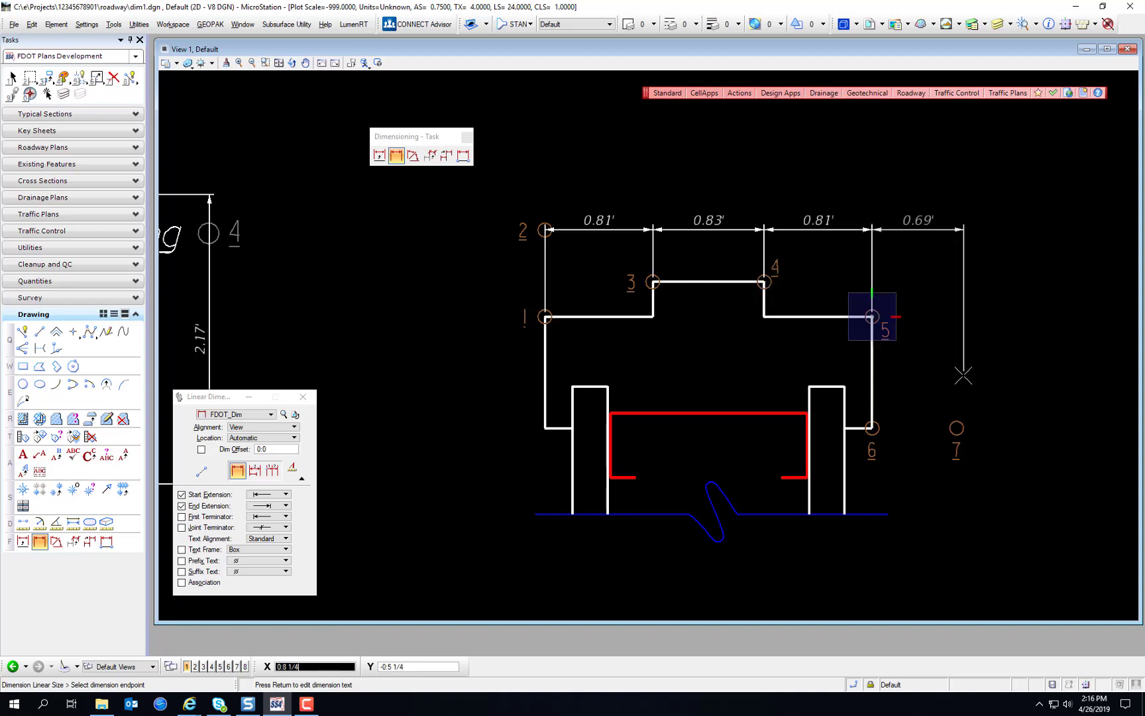
right_click(929, 317)
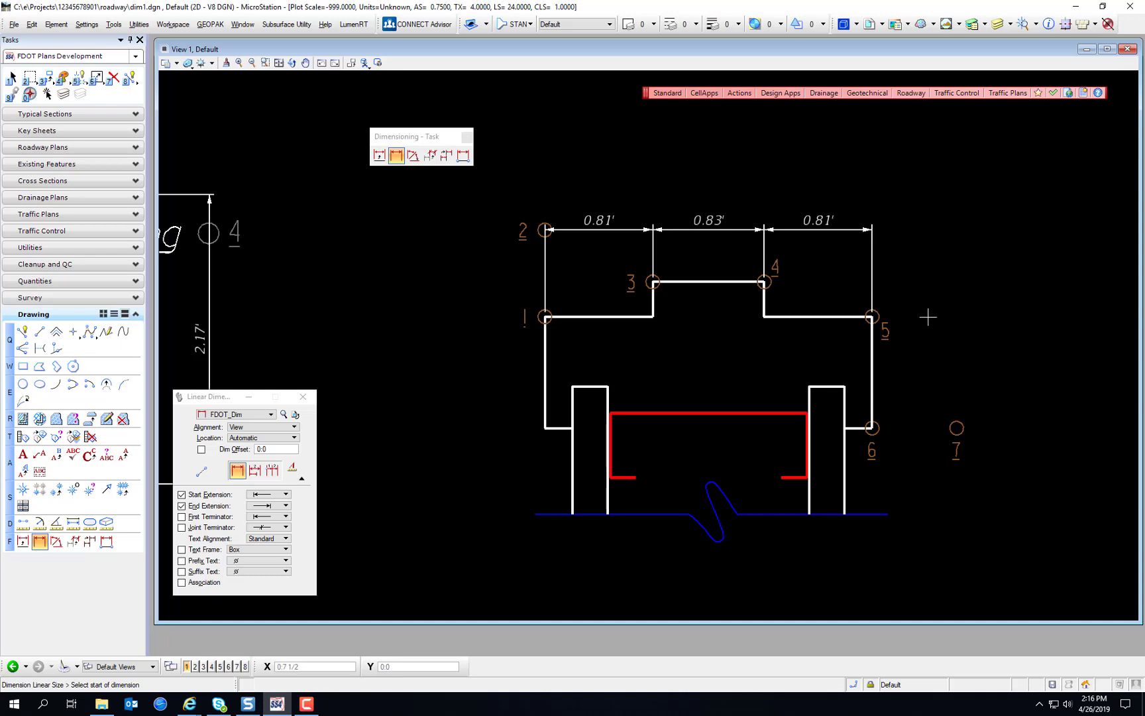
Add a vertical 0.83' dimension from point 5 to point 6, placed out by point 7.
left_click(872, 317)
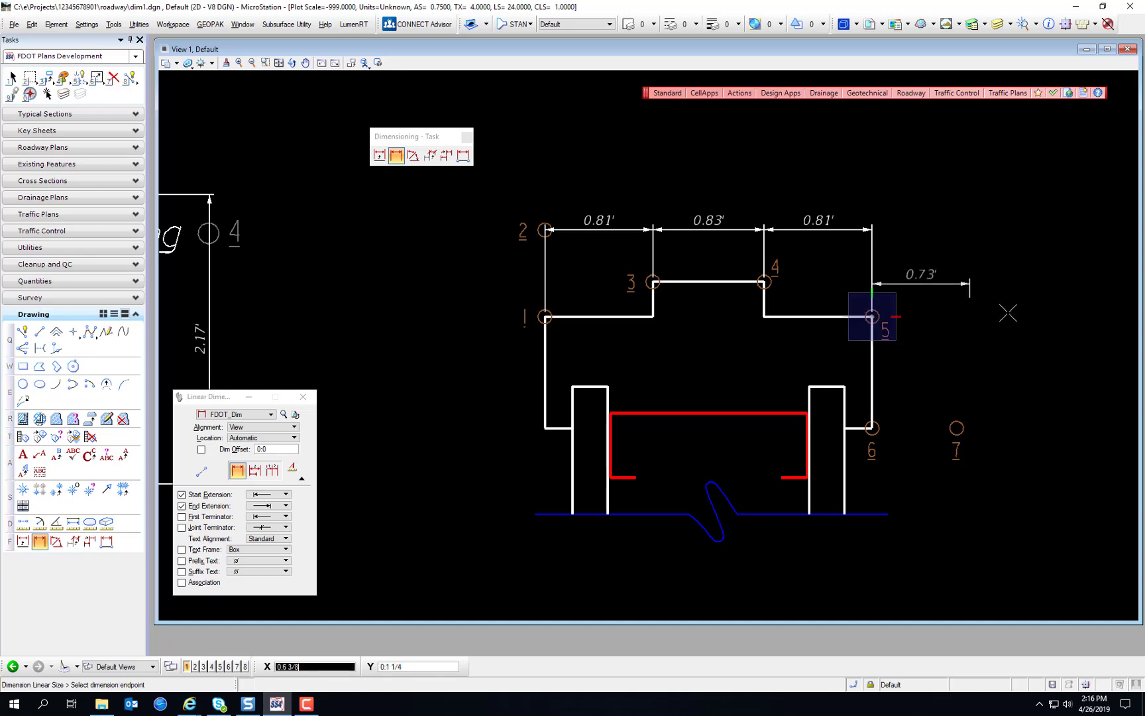
left_click(872, 427)
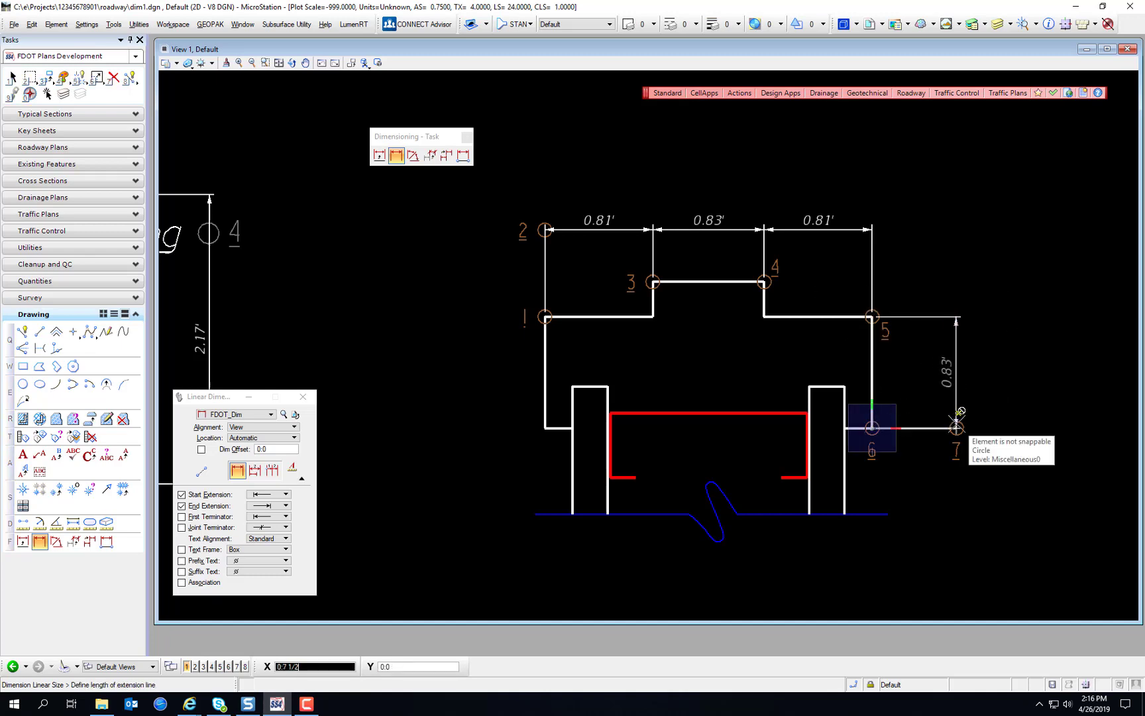
left_click(957, 425)
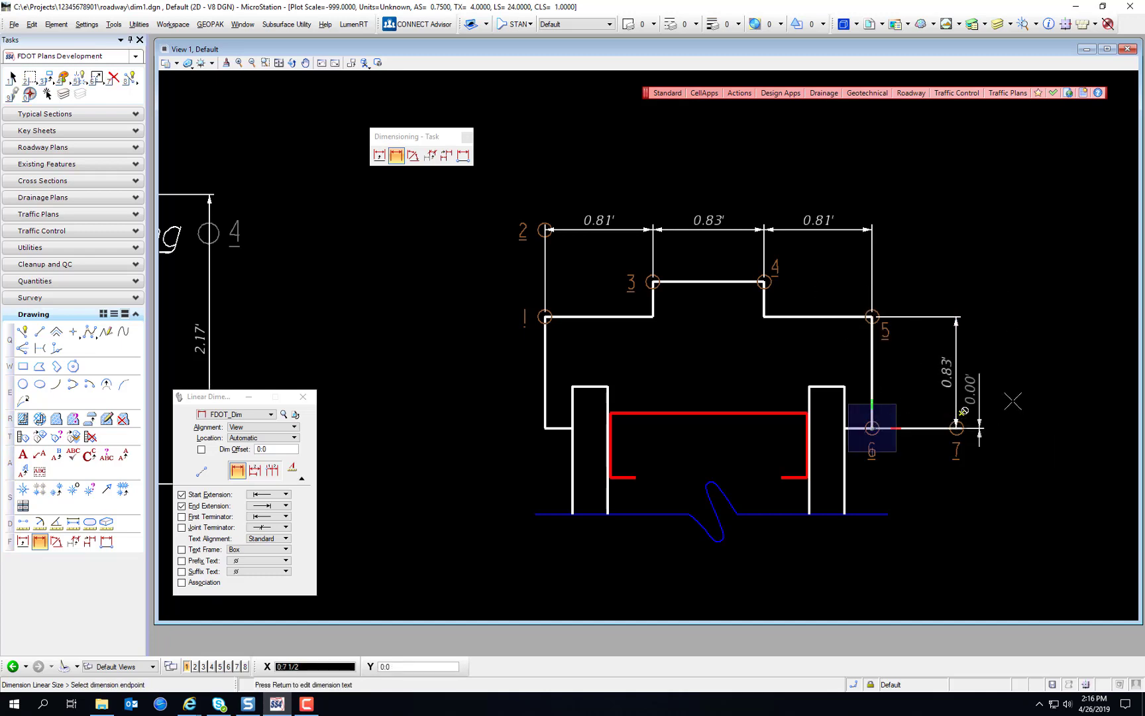
right_click(1065, 311)
left_click(1067, 332)
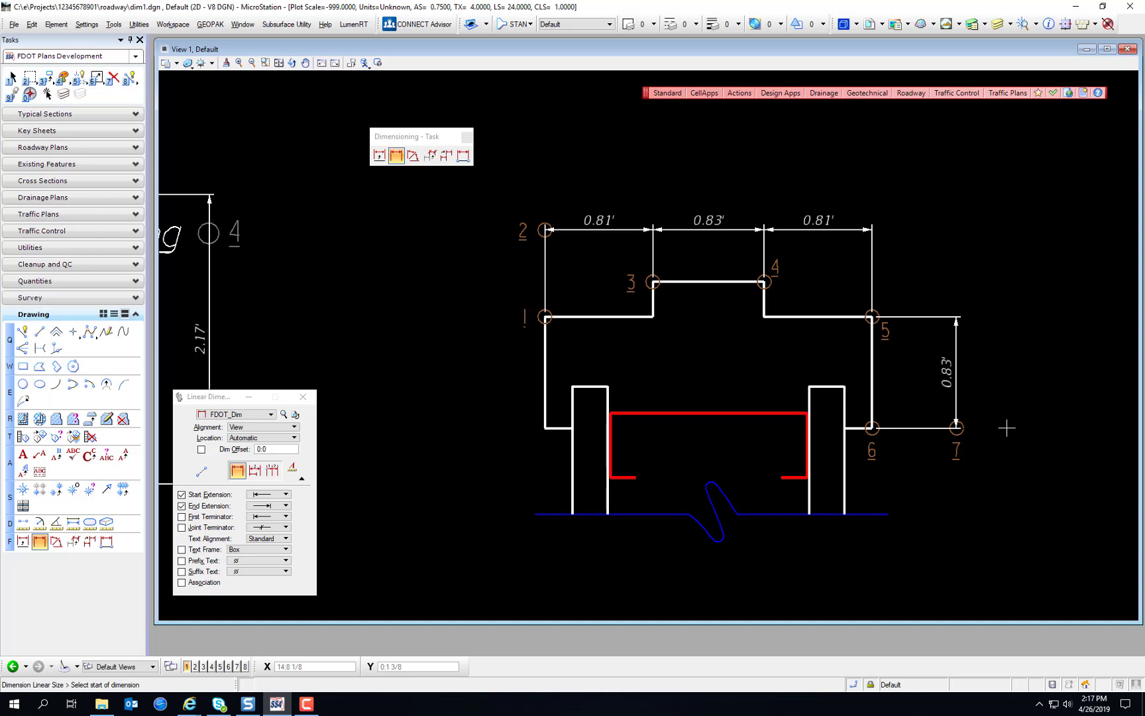
scroll(1007, 428, "down", 5)
left_click(379, 155)
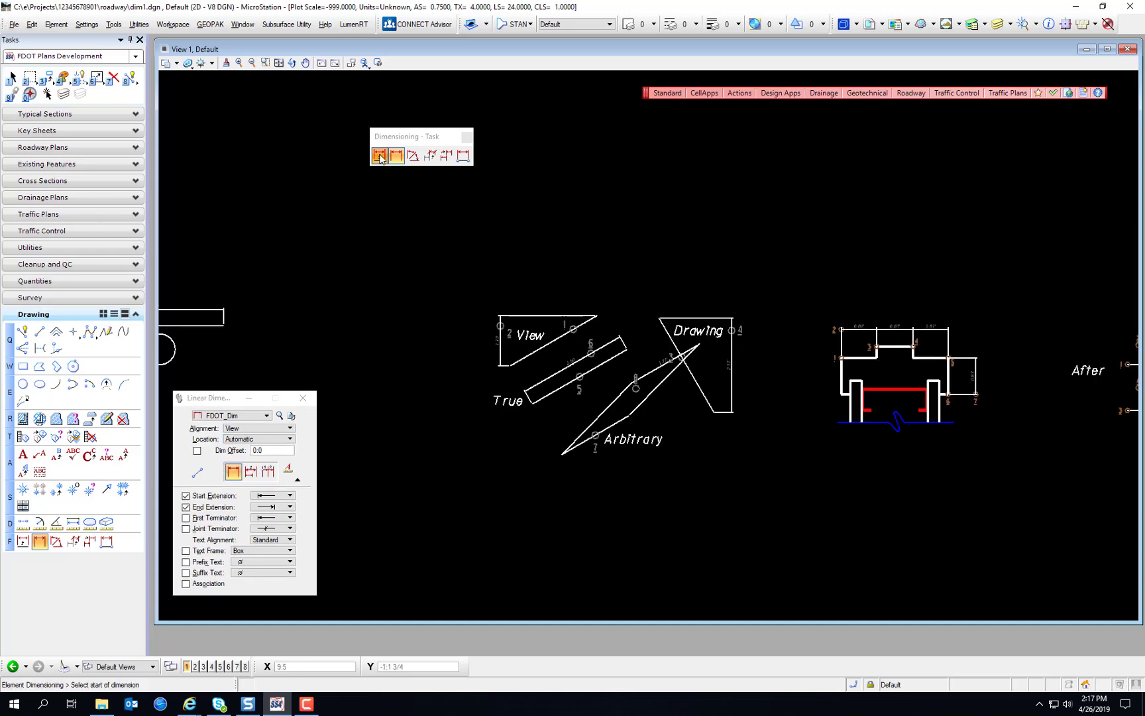
Open the drawing TYPSRD01.DGN.
left_click(13, 24)
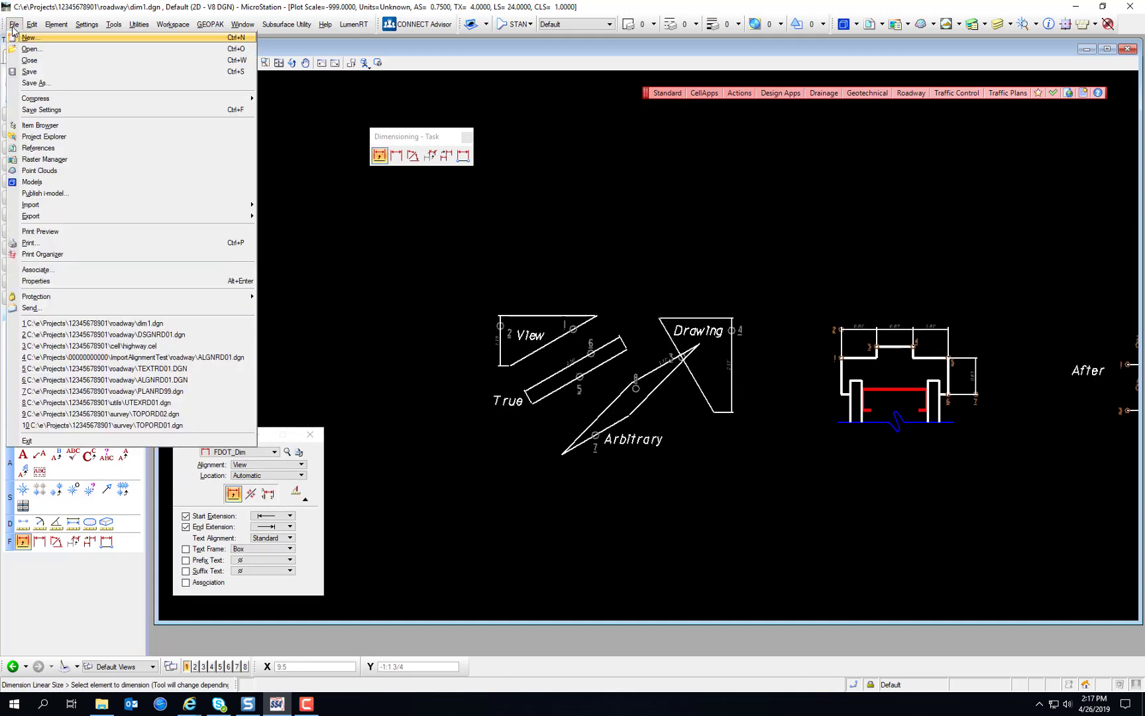
left_click(43, 62)
left_click(464, 317)
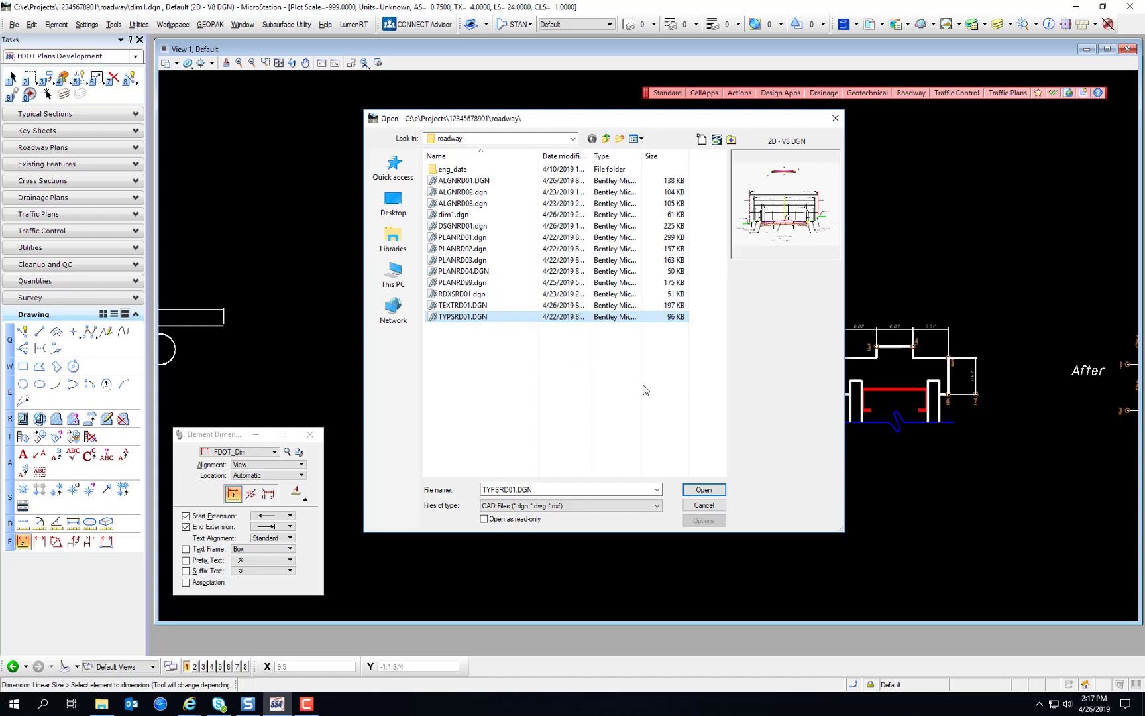
left_click(704, 491)
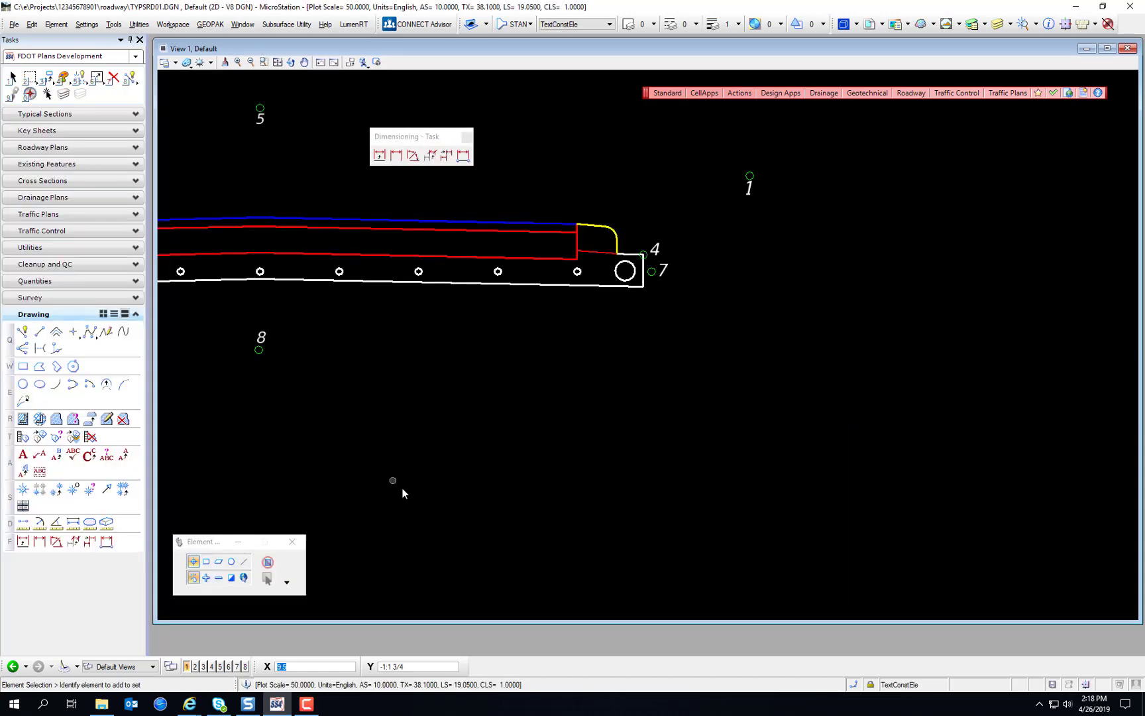
Window-zoom so the whole typical section fills the view.
mouse_move(271, 350)
middle_mouse_down()
mouse_move(665, 450)
mouse_move(572, 440)
mouse_move(618, 441)
middle_mouse_up()
scroll(619, 442, "down", 2)
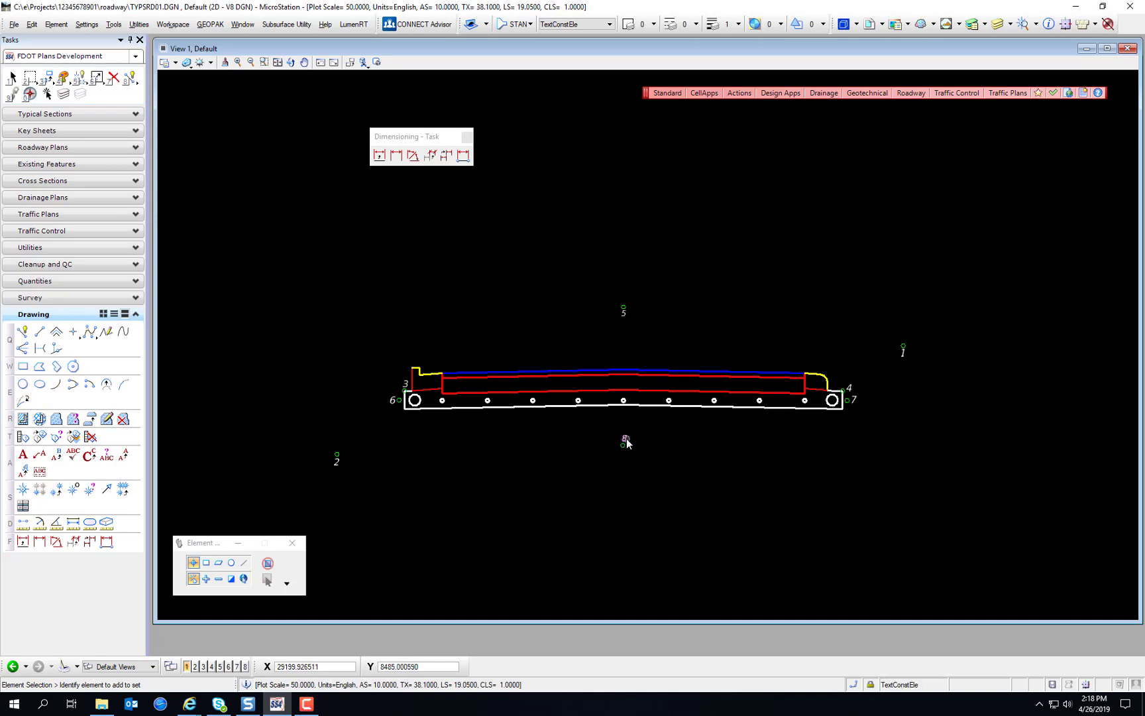
left_click(264, 61)
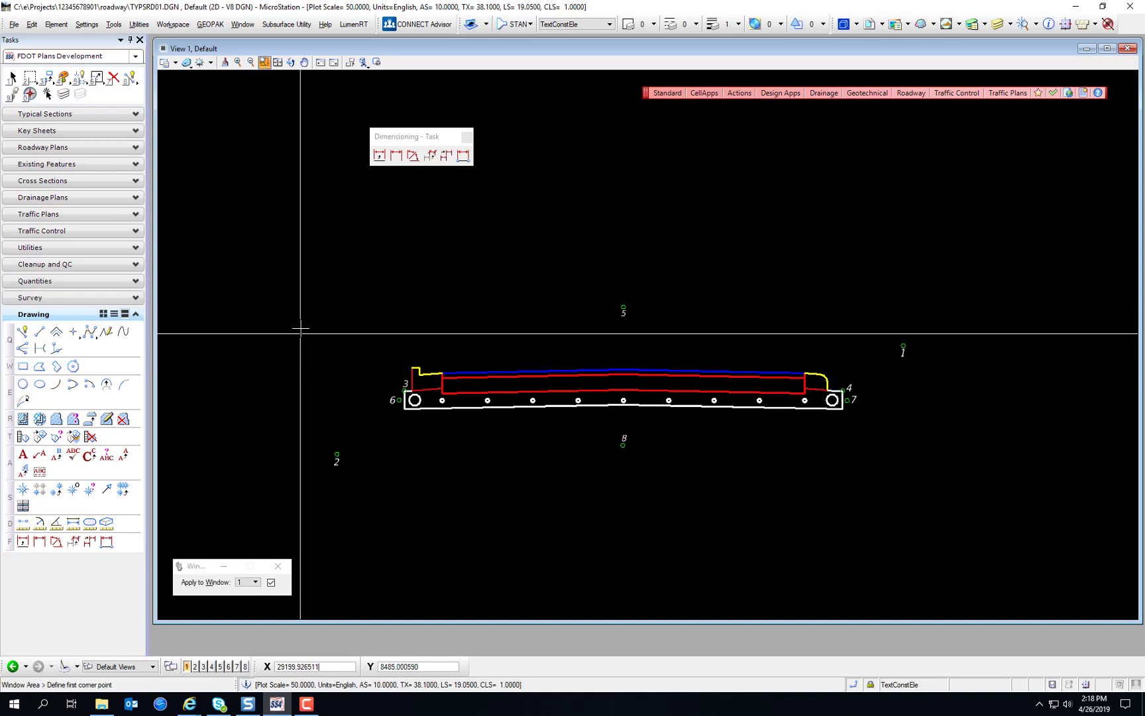
left_click(292, 279)
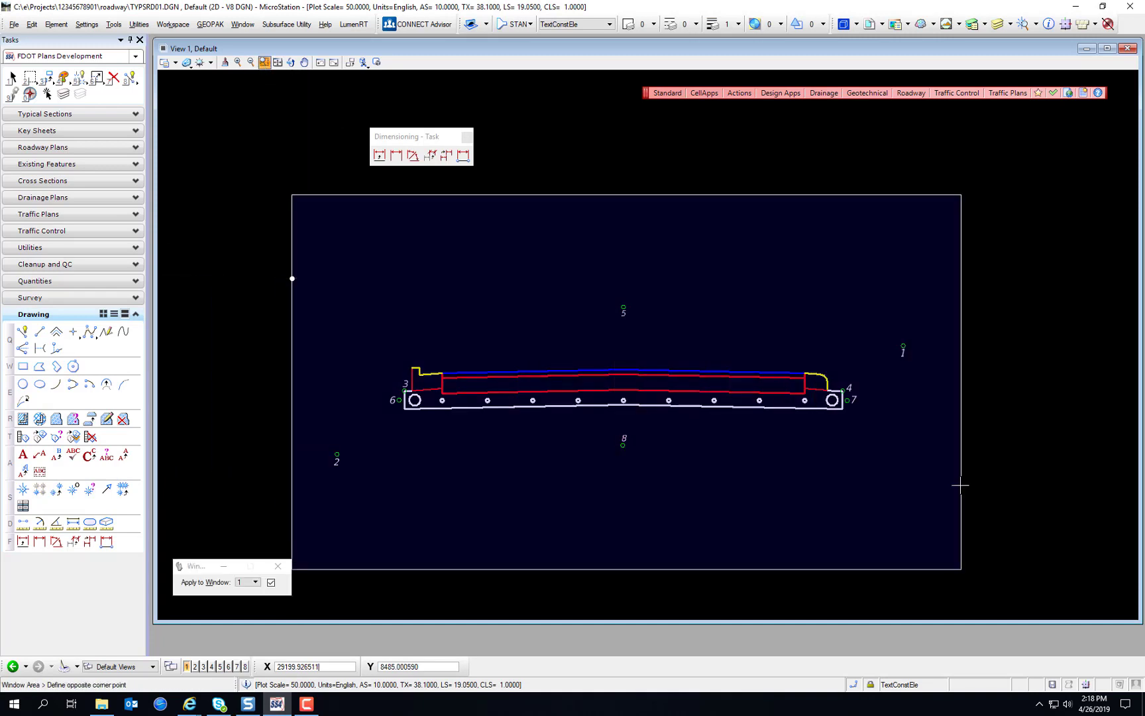
left_click(960, 482)
key("Escape")
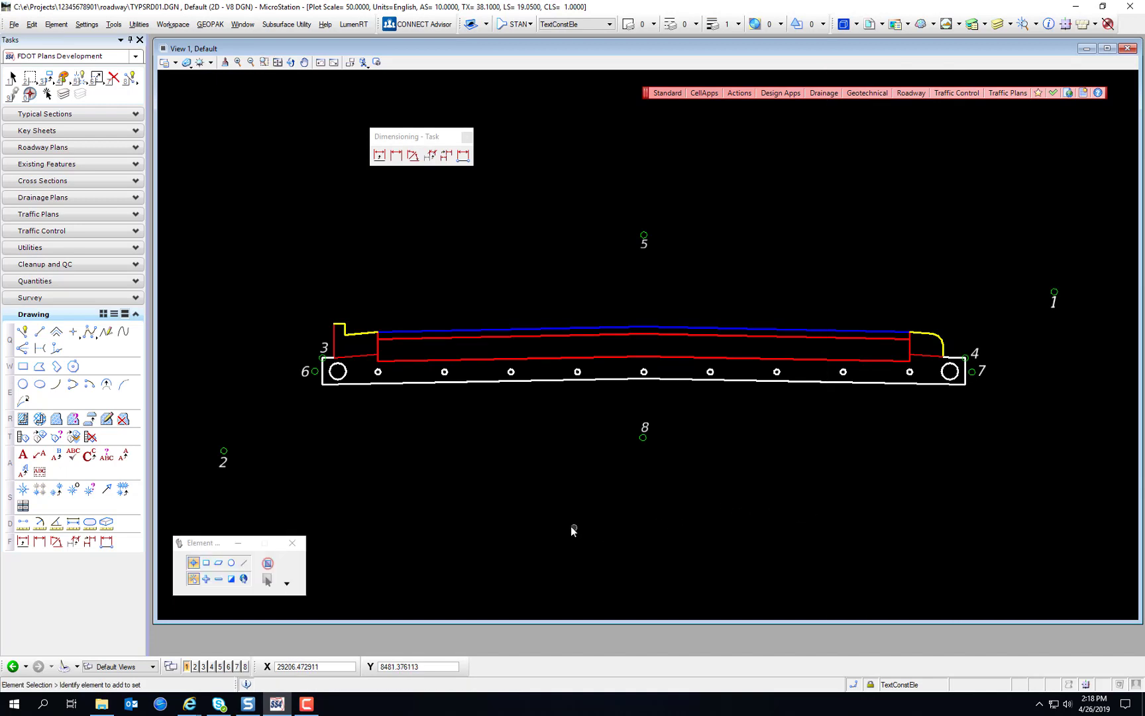
Using Dimension Element with the FDOT_Dim style, label the right curb arc's 0.50' R radius.
left_click(379, 155)
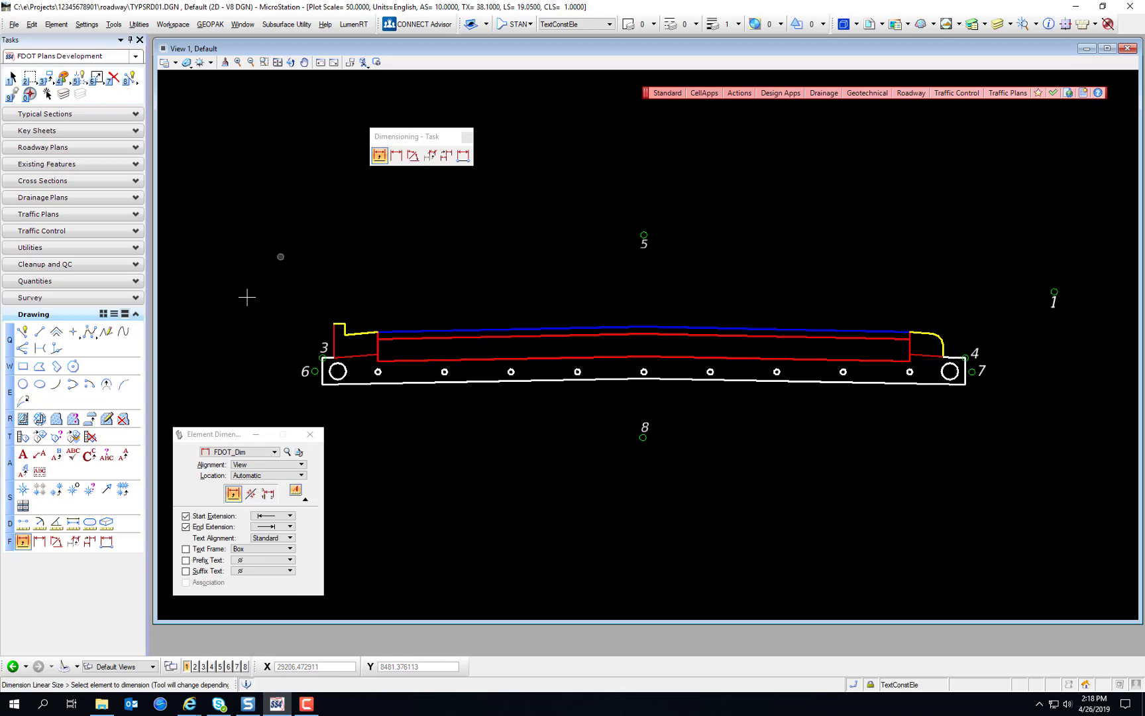
left_click_drag(238, 439, 1023, 435)
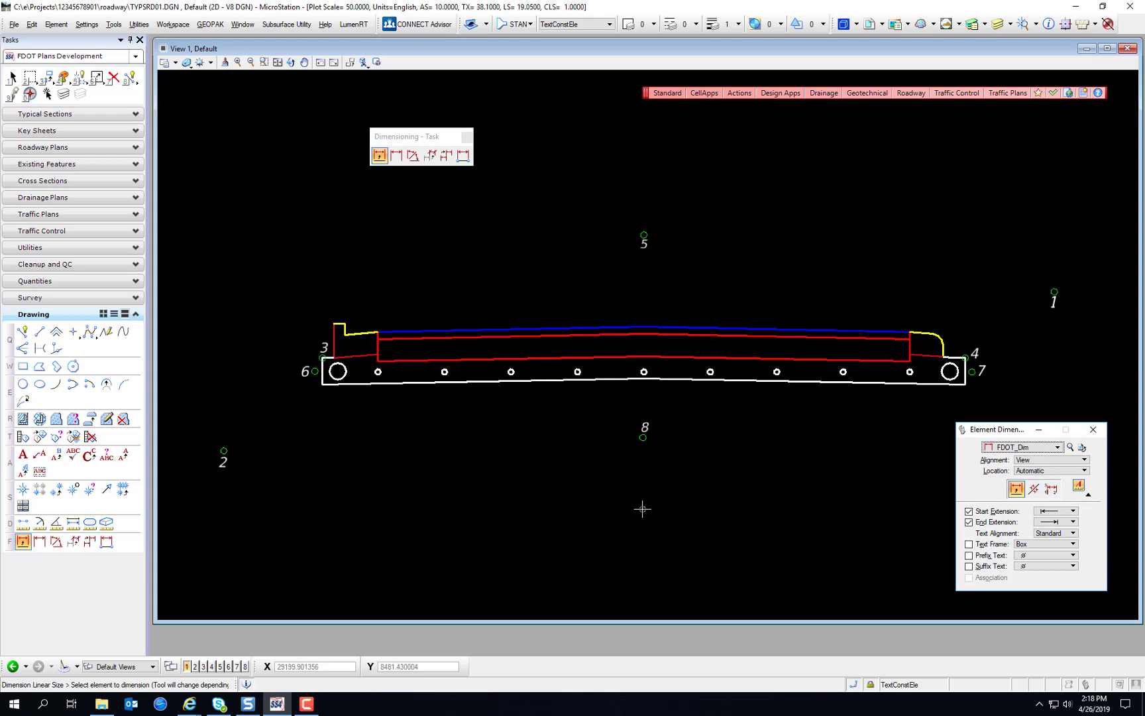
left_click(1025, 448)
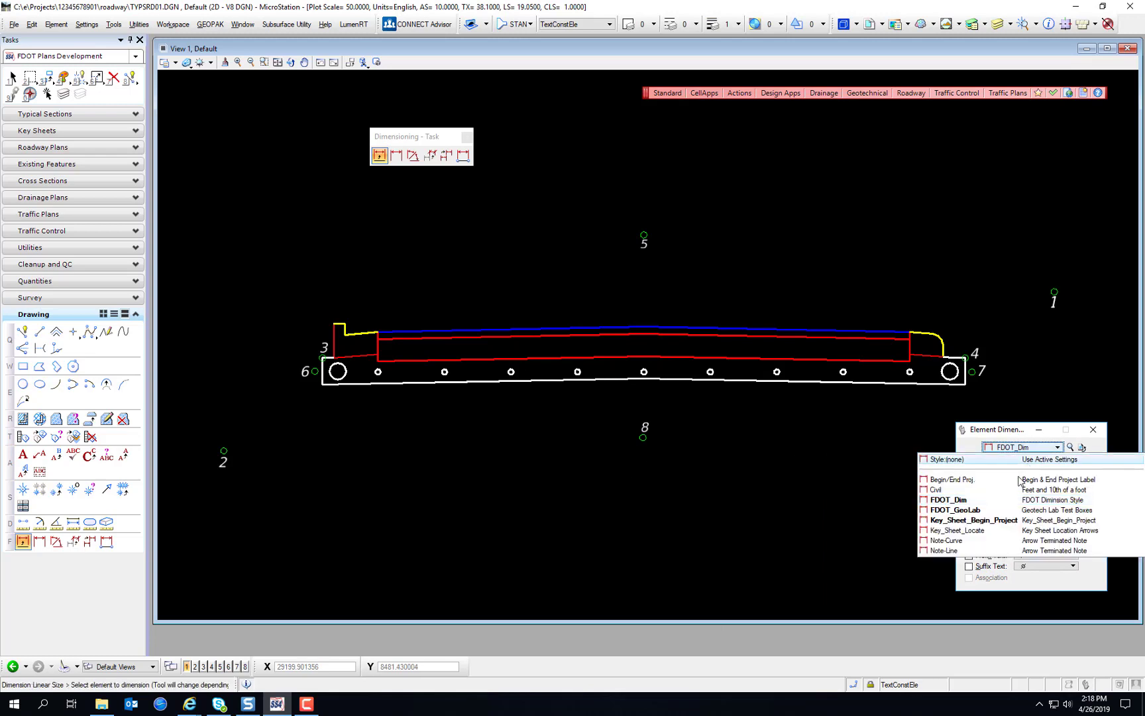
left_click(962, 501)
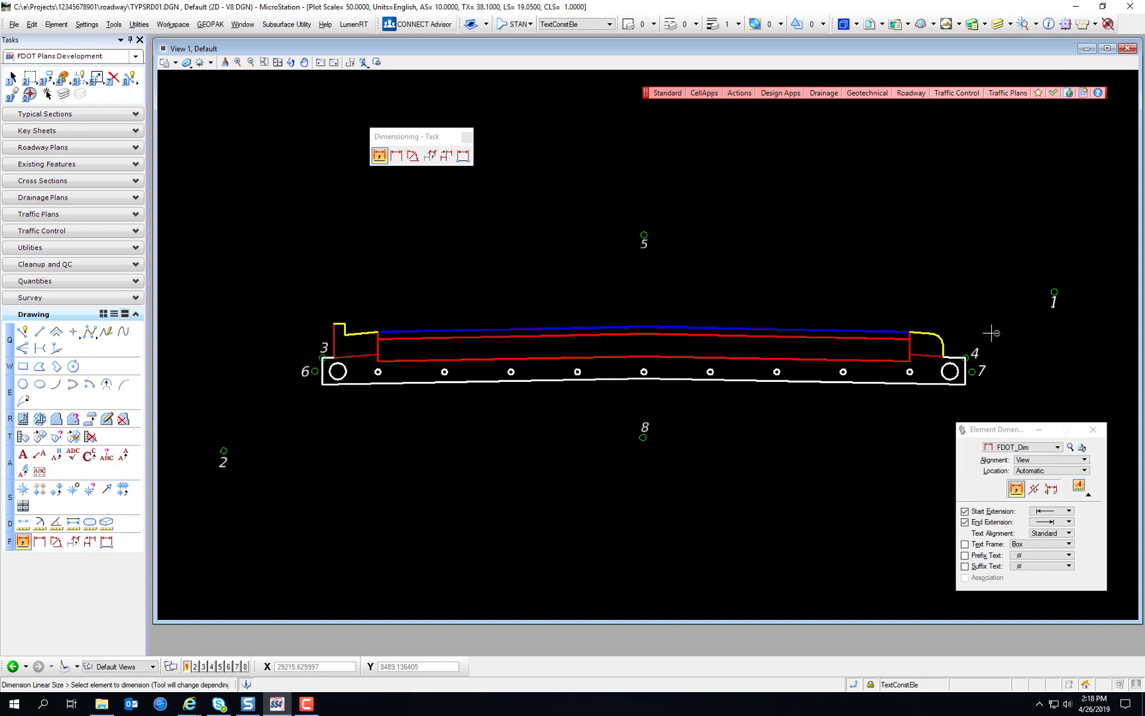
scroll(975, 339, "up", 5)
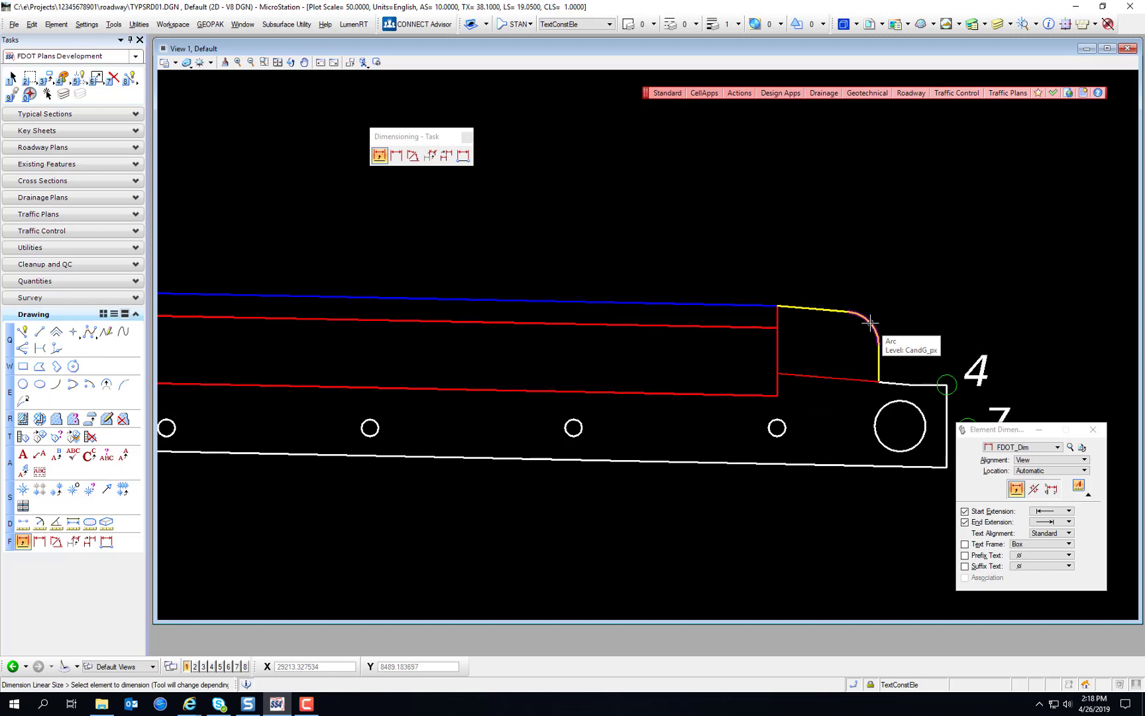
left_click(870, 323)
Label the small left-end circle with a 0.13' R radius placed toward point 2.
scroll(1061, 232, "down", 2)
middle_click_drag(1043, 243, 737, 325)
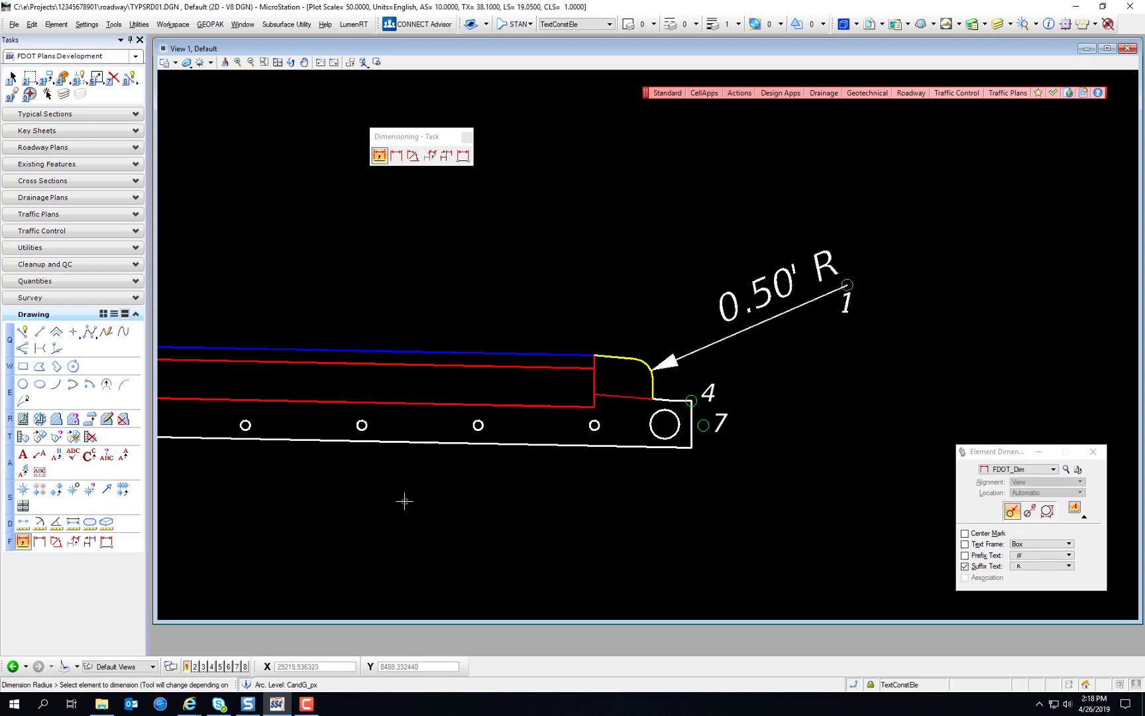
middle_click_drag(411, 497, 871, 494)
middle_click_drag(372, 496, 867, 473)
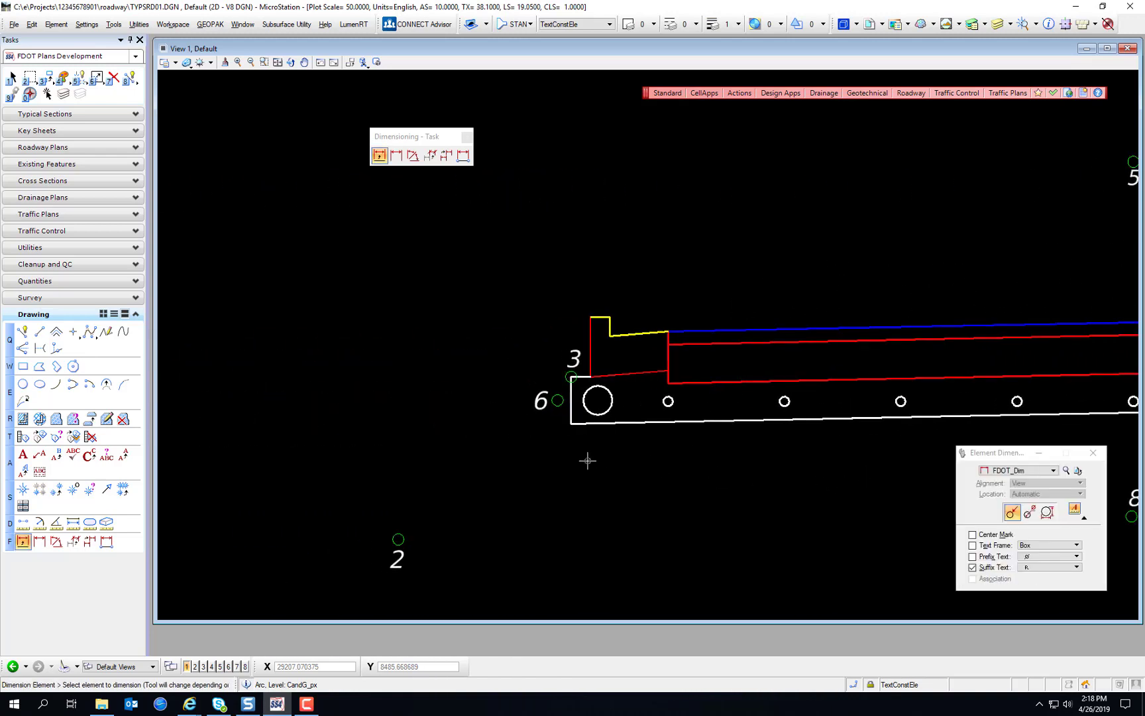
left_click(663, 405)
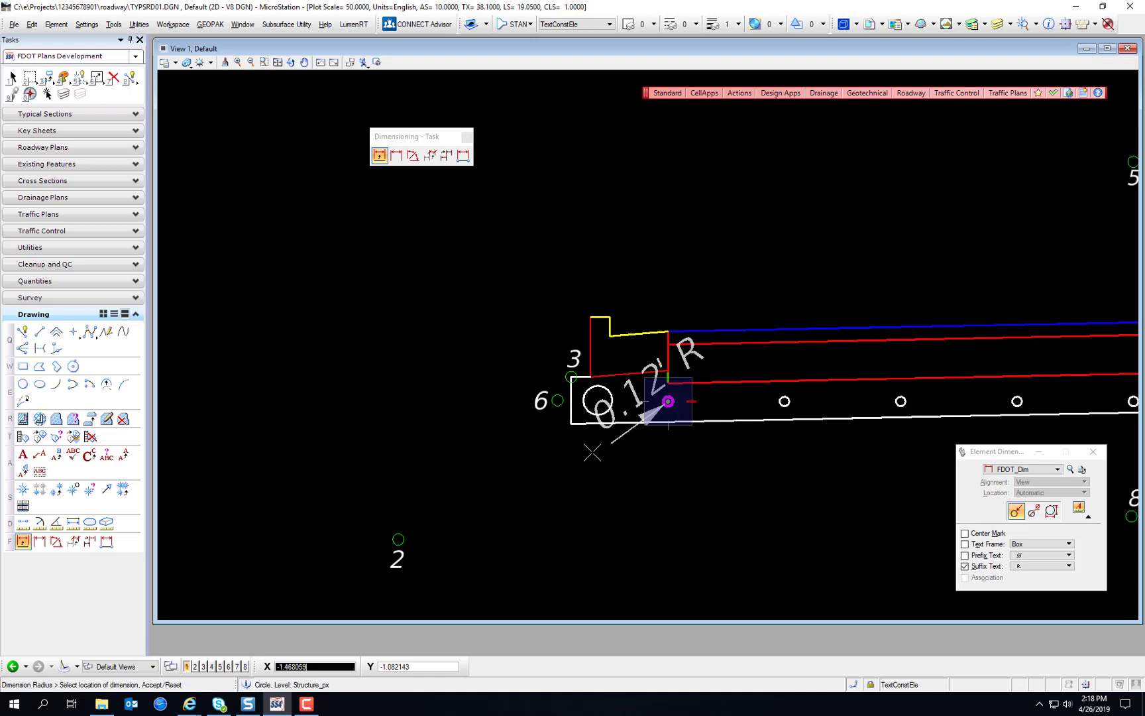
left_click(398, 538)
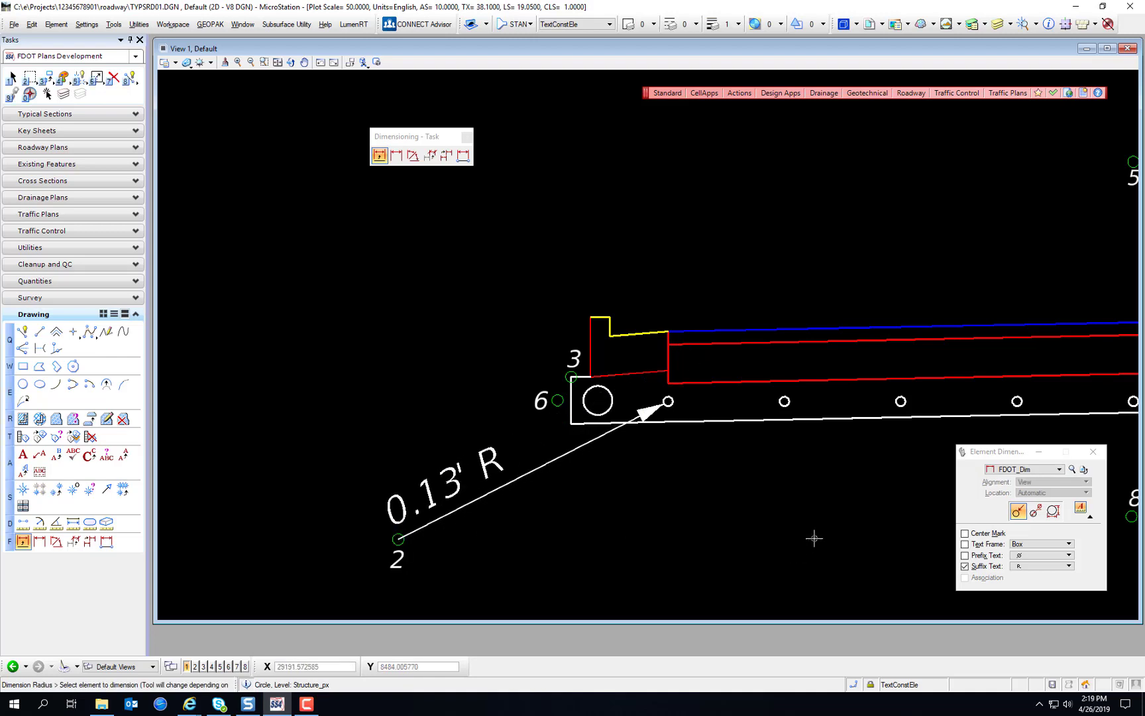
scroll(829, 525, "down", 5)
mouse_move(830, 524)
middle_mouse_down()
mouse_move(813, 506)
mouse_move(624, 471)
middle_mouse_up()
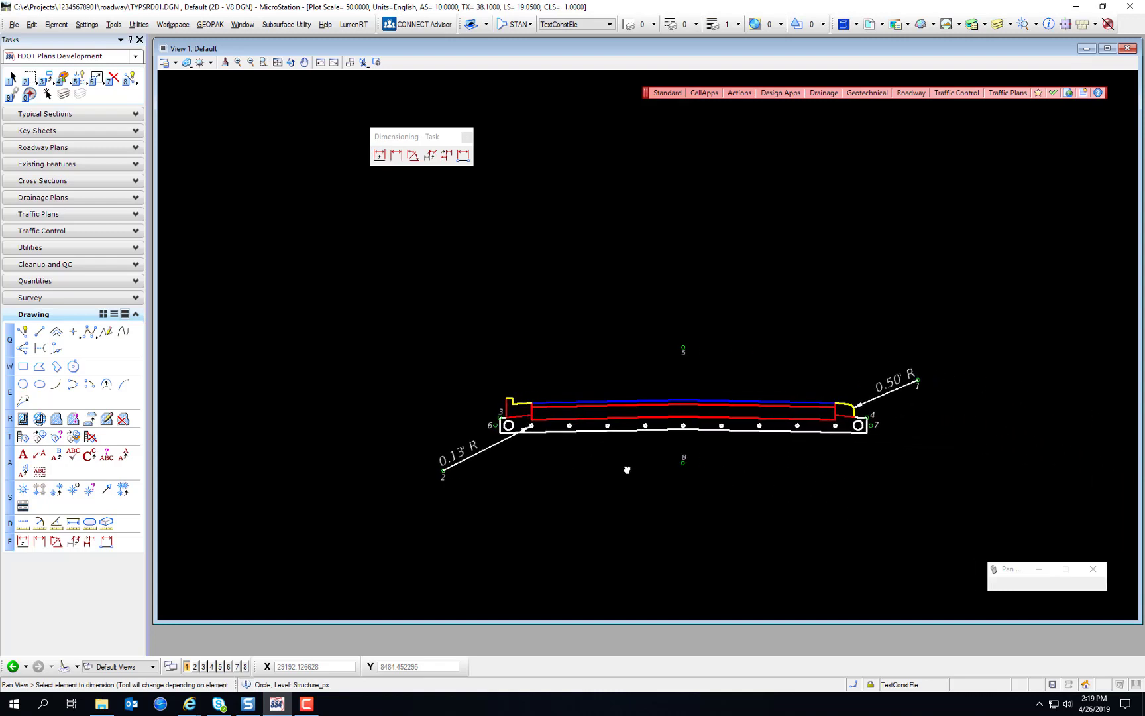
scroll(637, 524, "up", 3)
middle_click_drag(704, 486, 653, 488)
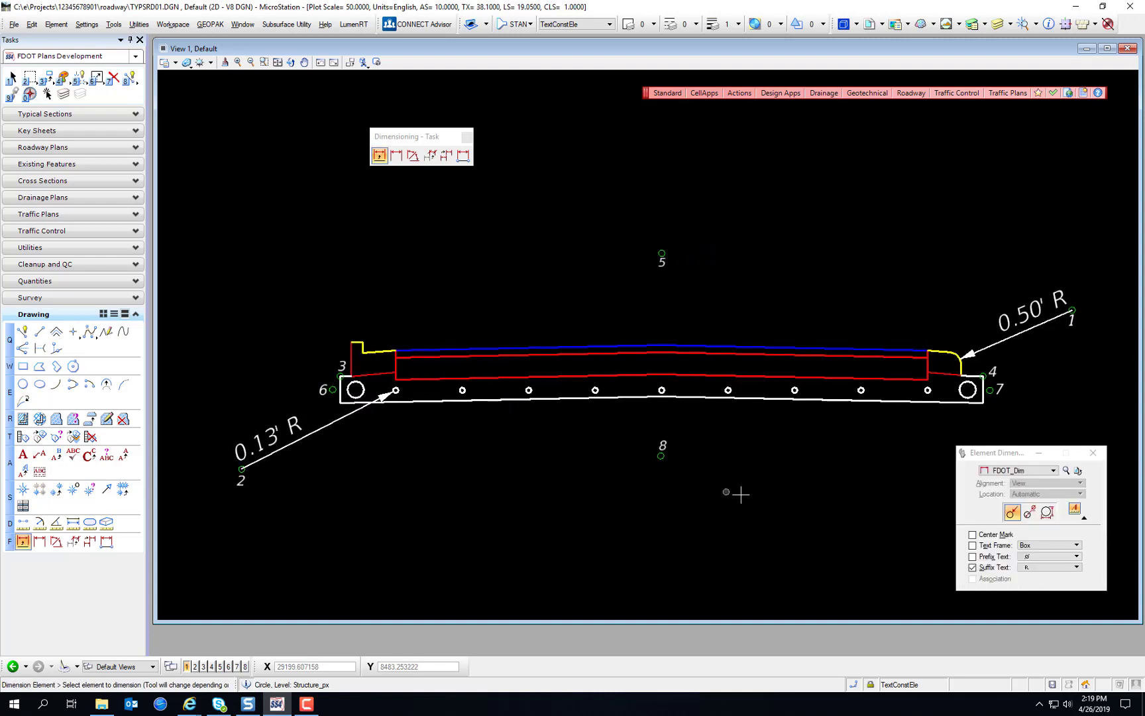
Dimension point 3 to point 4 as a 29.00' overall width placed above the section.
left_click(396, 155)
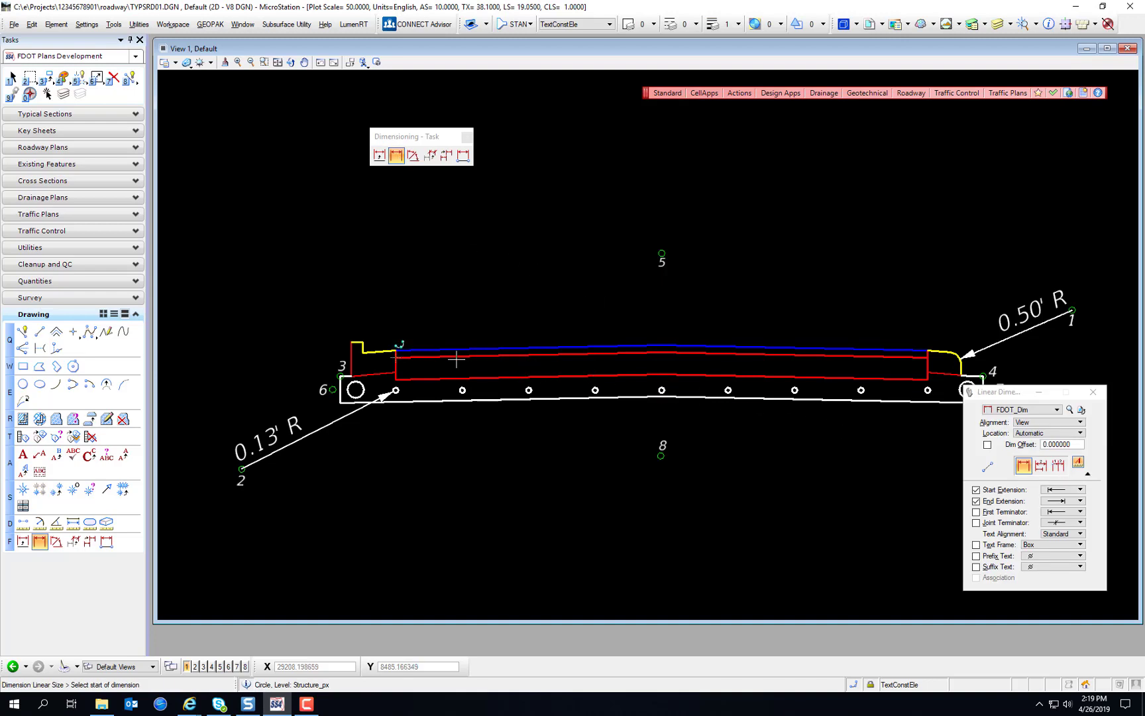
scroll(344, 374, "up", 5)
left_click(348, 375)
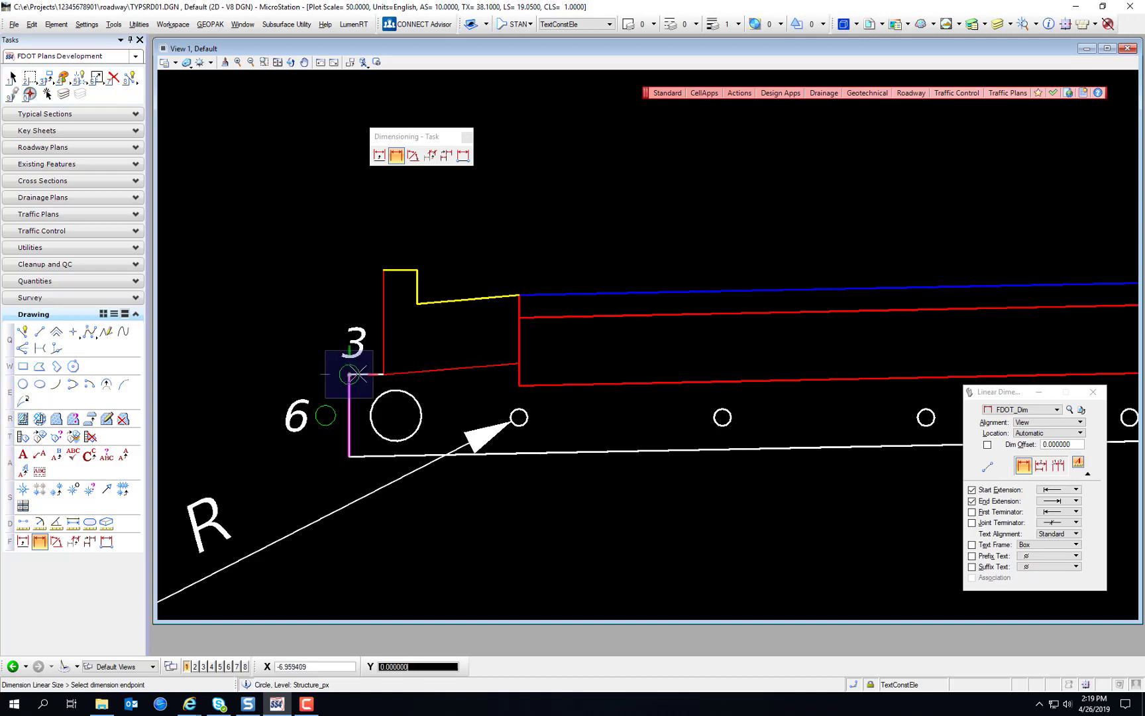
scroll(349, 375, "down", 5)
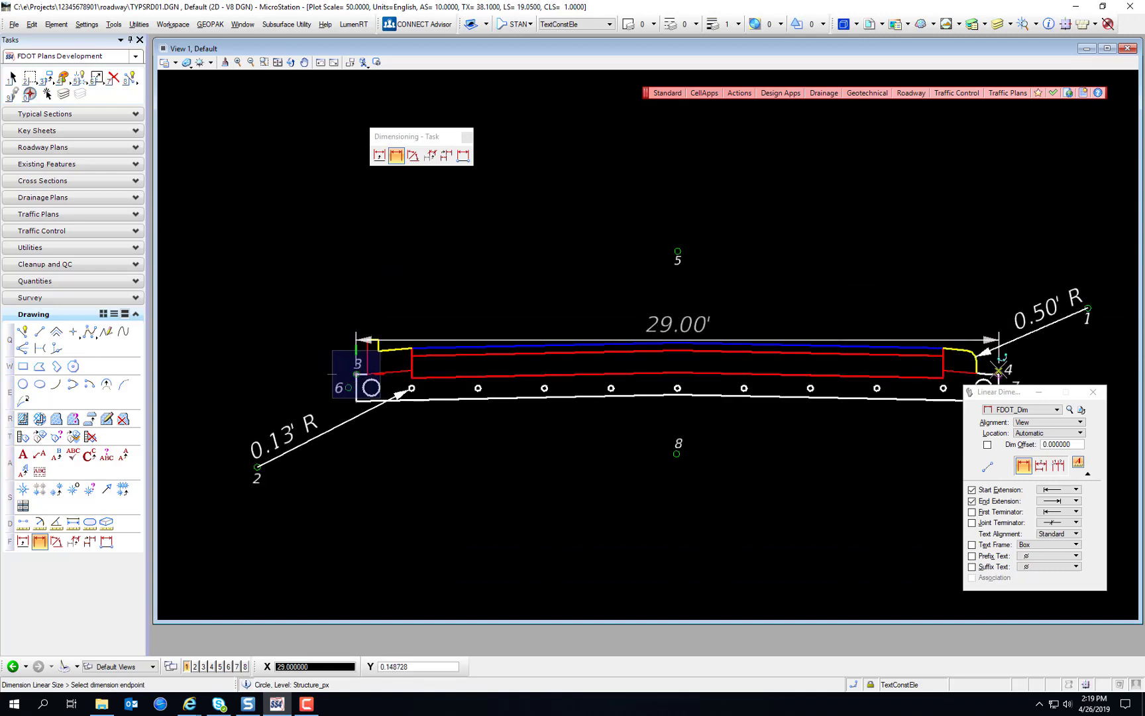
left_click(999, 373)
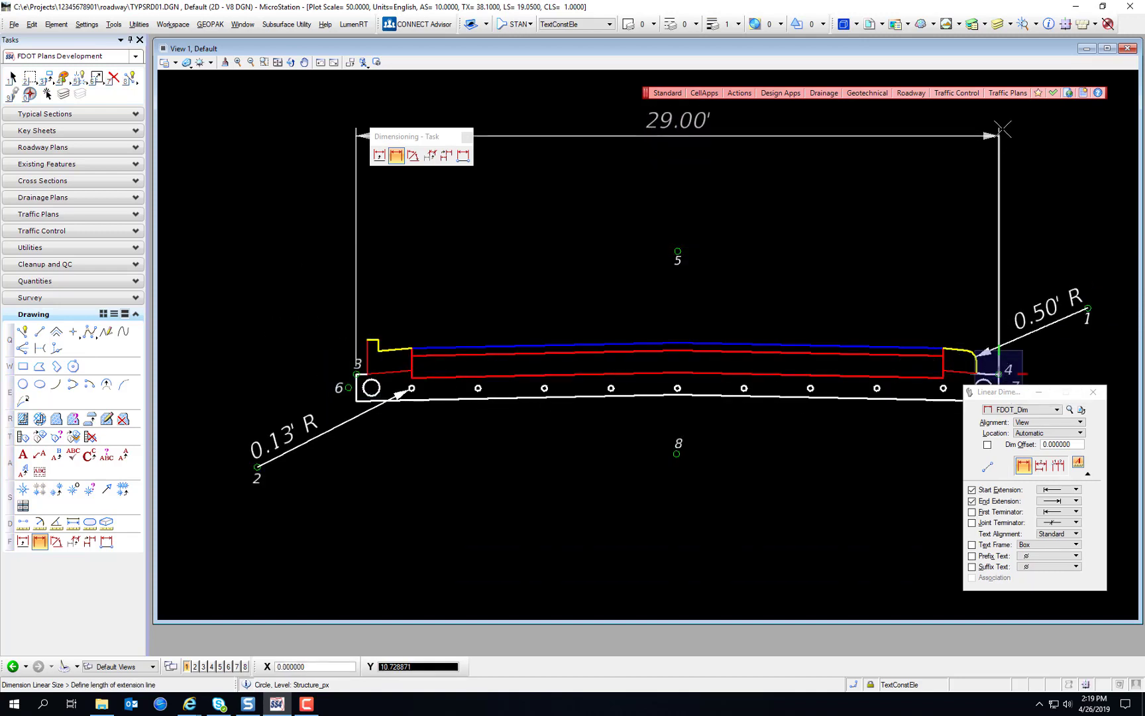
left_click(991, 117)
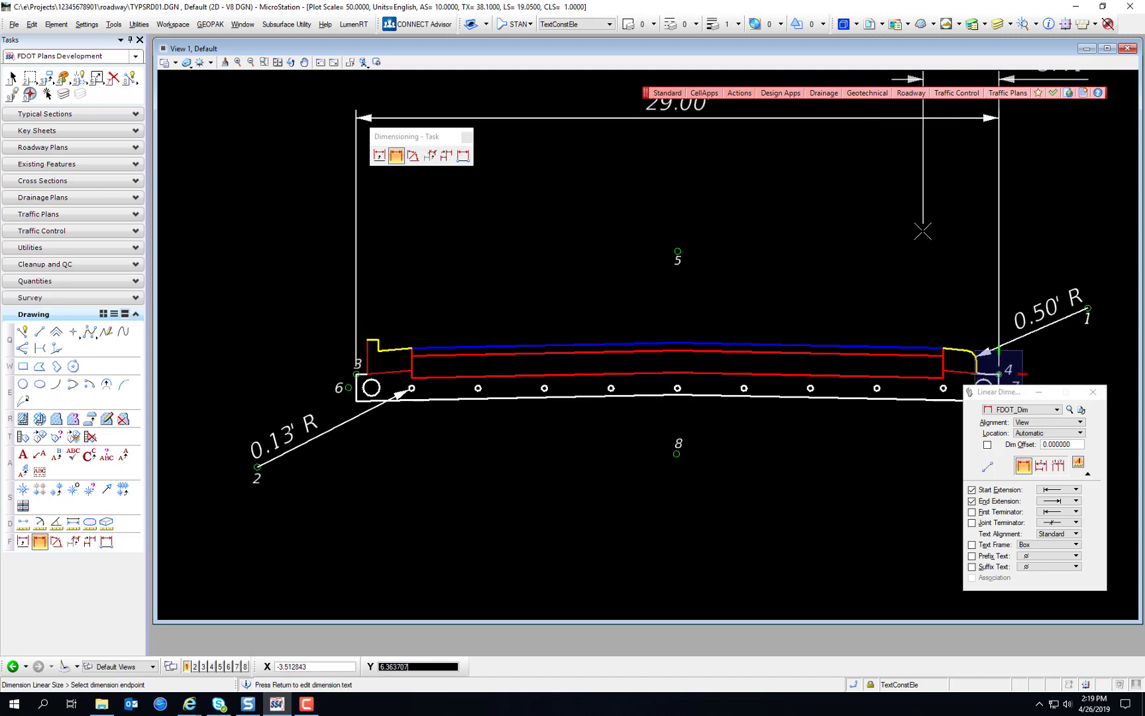
right_click(923, 231)
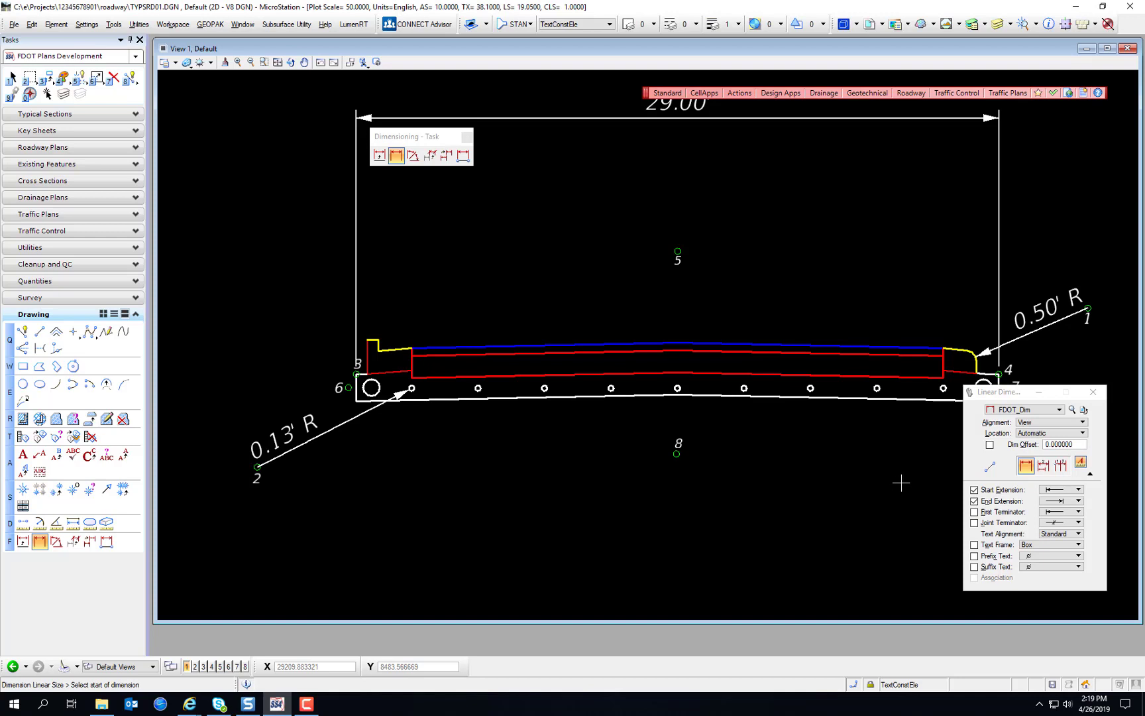
Using line-crossing selection from point 6 to point 7, chain the 3.00' spacings above the 29.00' dimension.
left_click(990, 467)
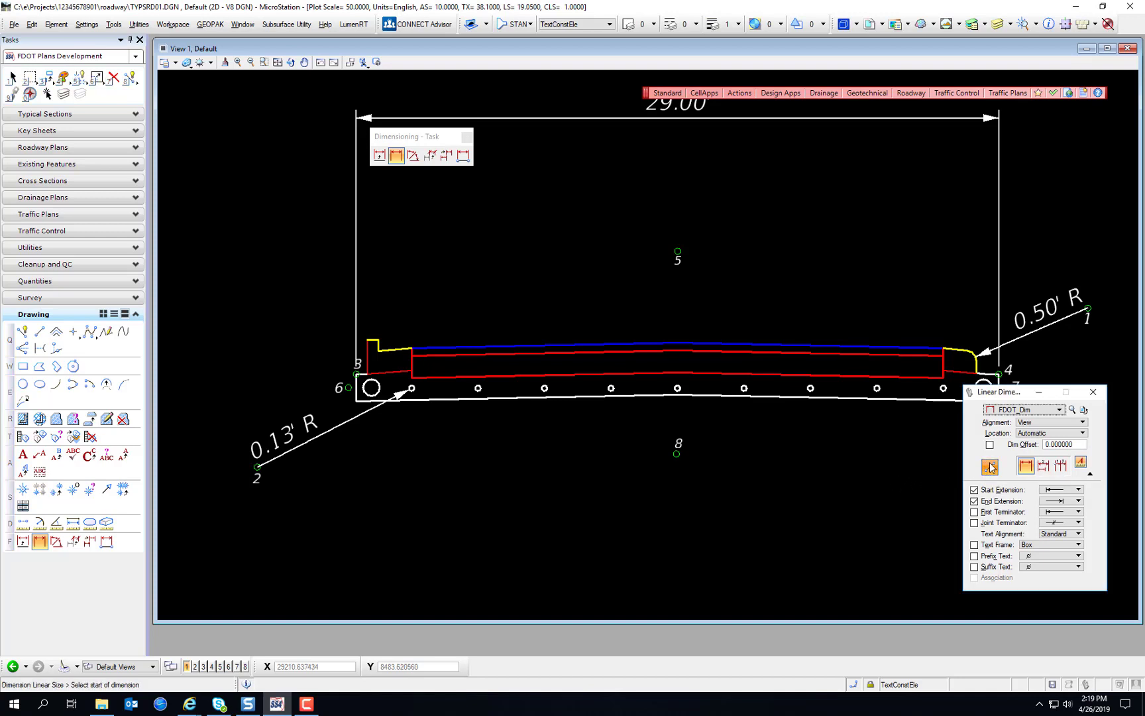
left_click(990, 470)
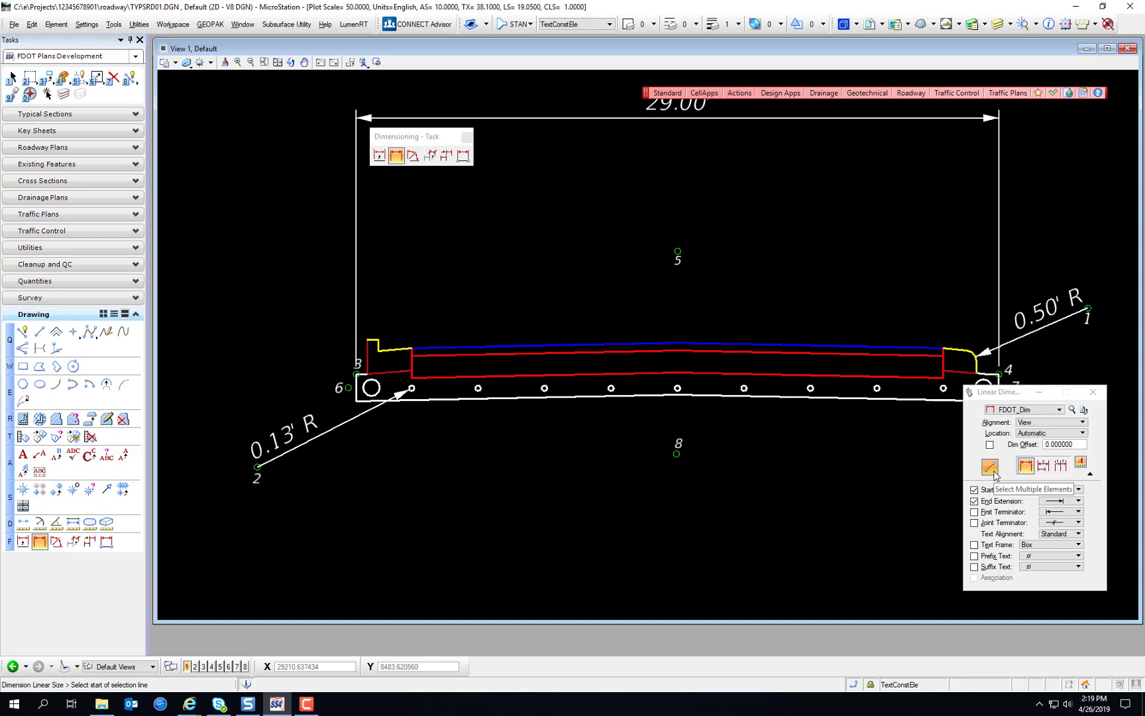
left_click(346, 388)
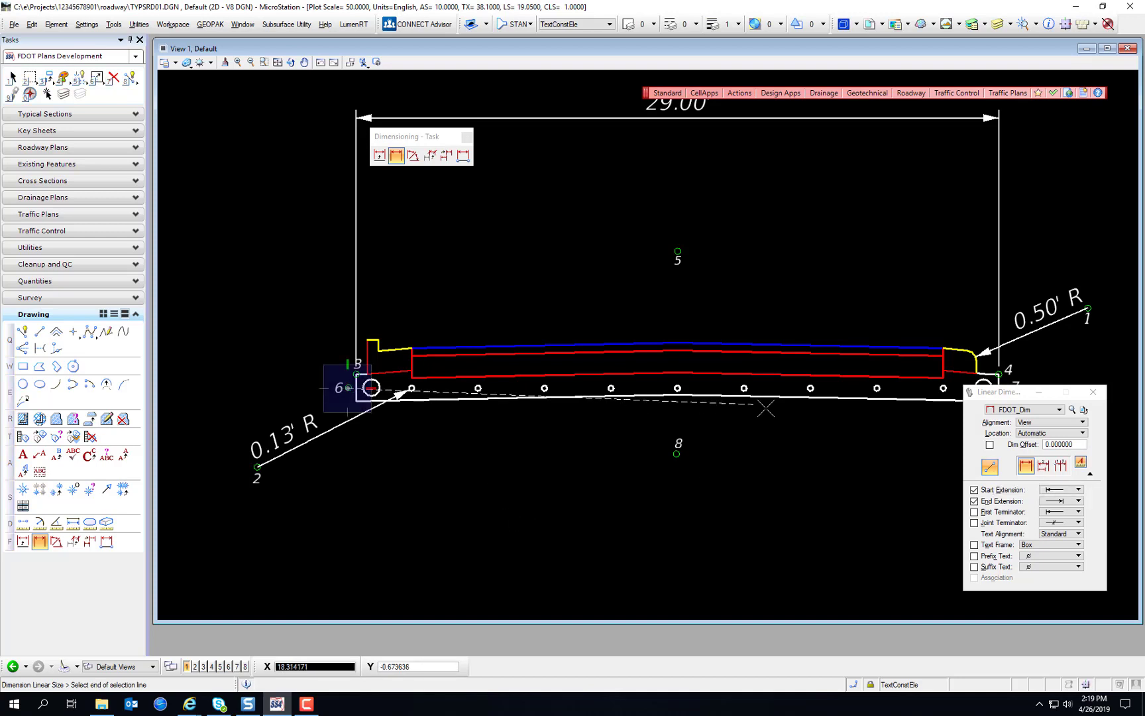
middle_click_drag(851, 415, 710, 408)
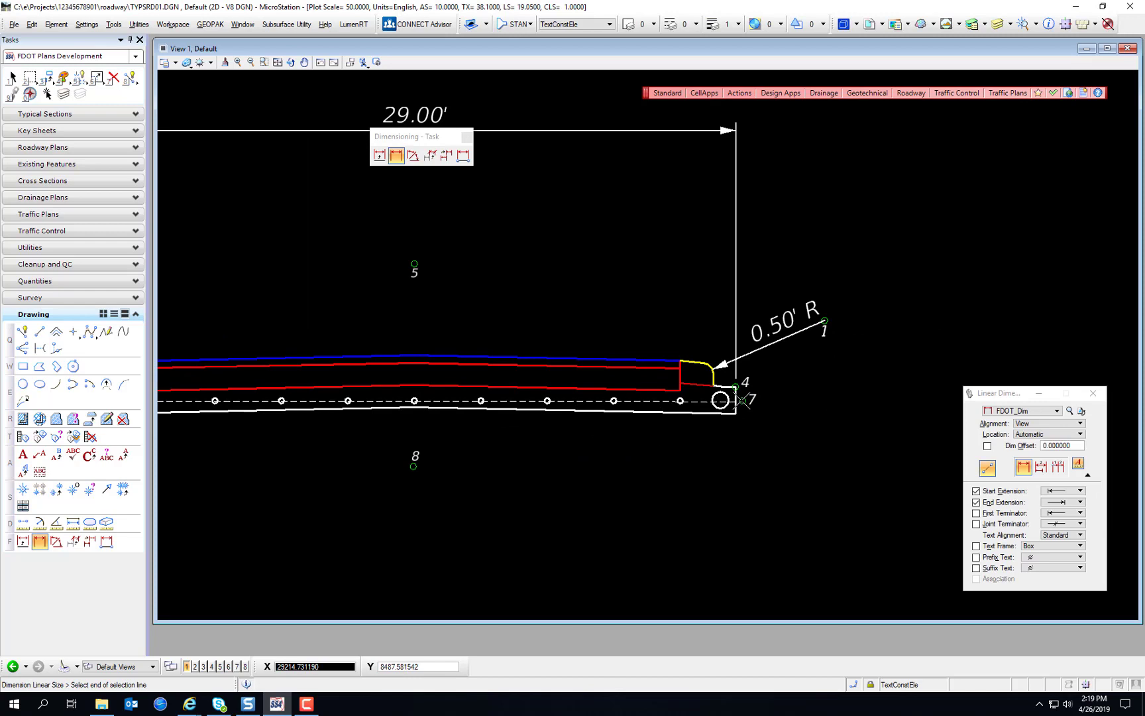
left_click(742, 400)
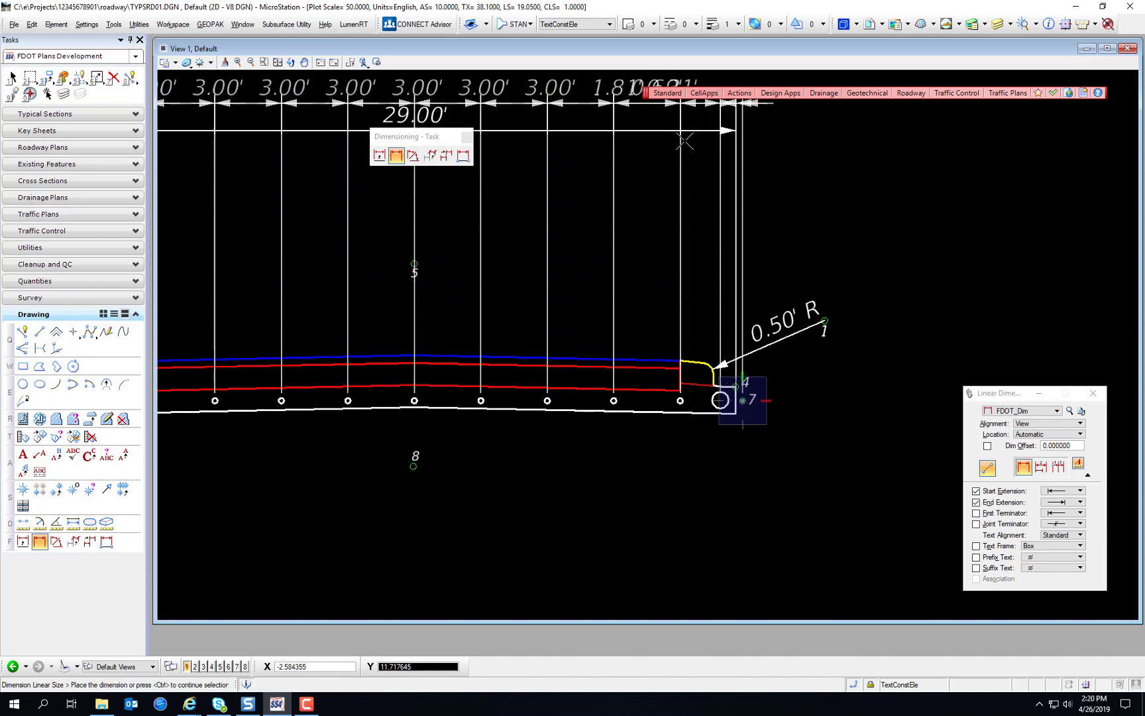
middle_click_drag(673, 40, 673, 230)
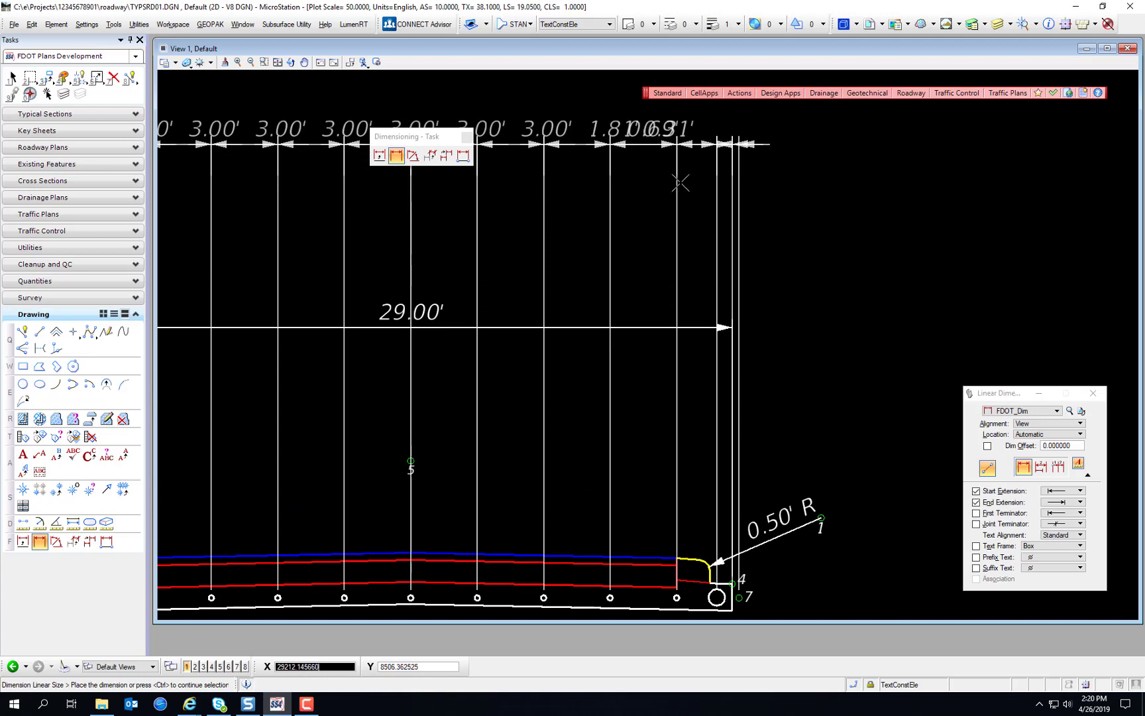
left_click(681, 183)
middle_click_drag(434, 470, 816, 383)
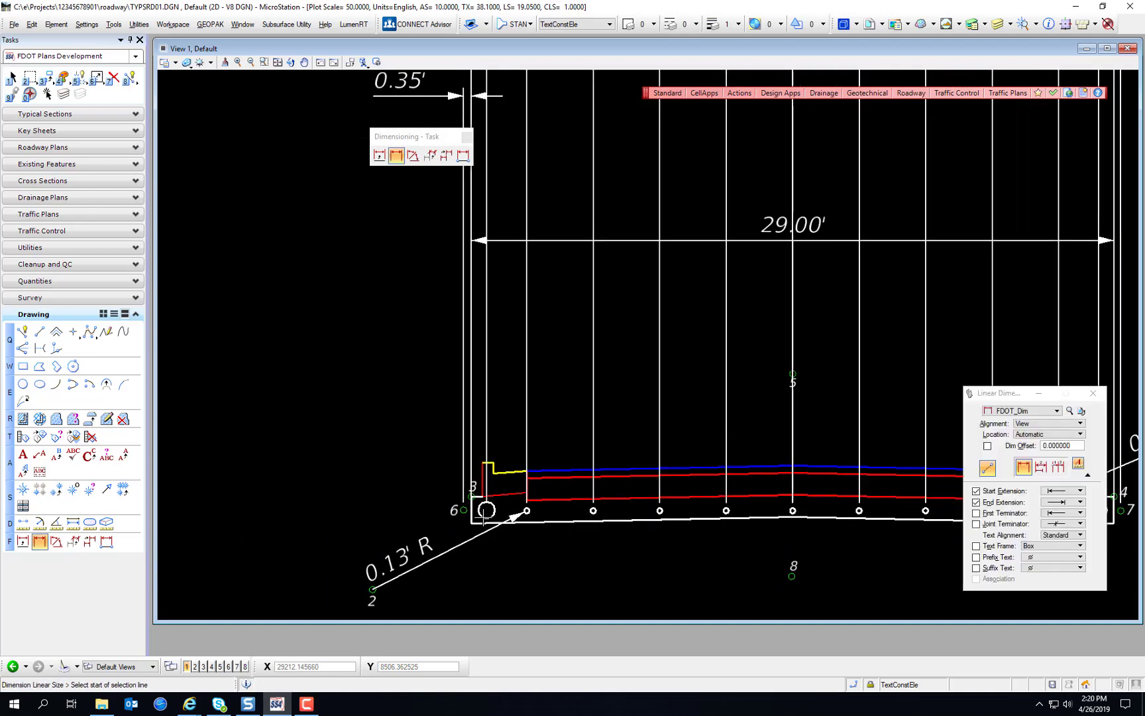
middle_click_drag(905, 523, 670, 523)
middle_click_drag(628, 320, 675, 518)
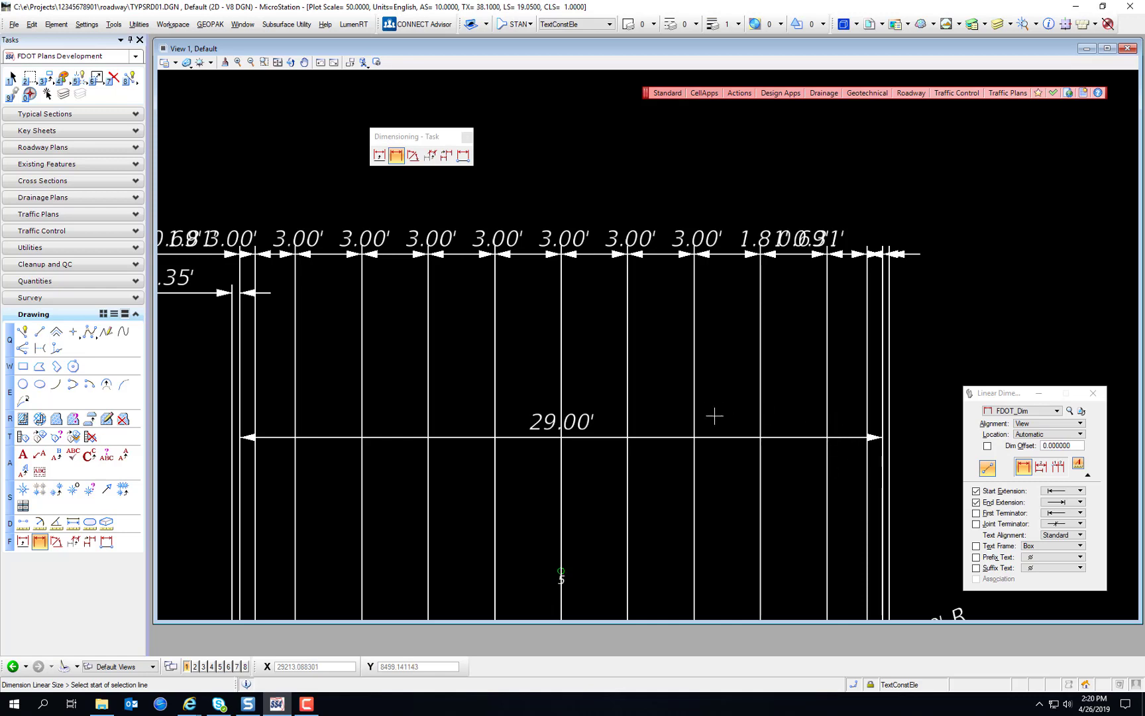
Recentre the dimensioned section and return to the Element Selection tool.
scroll(799, 474, "down", 2)
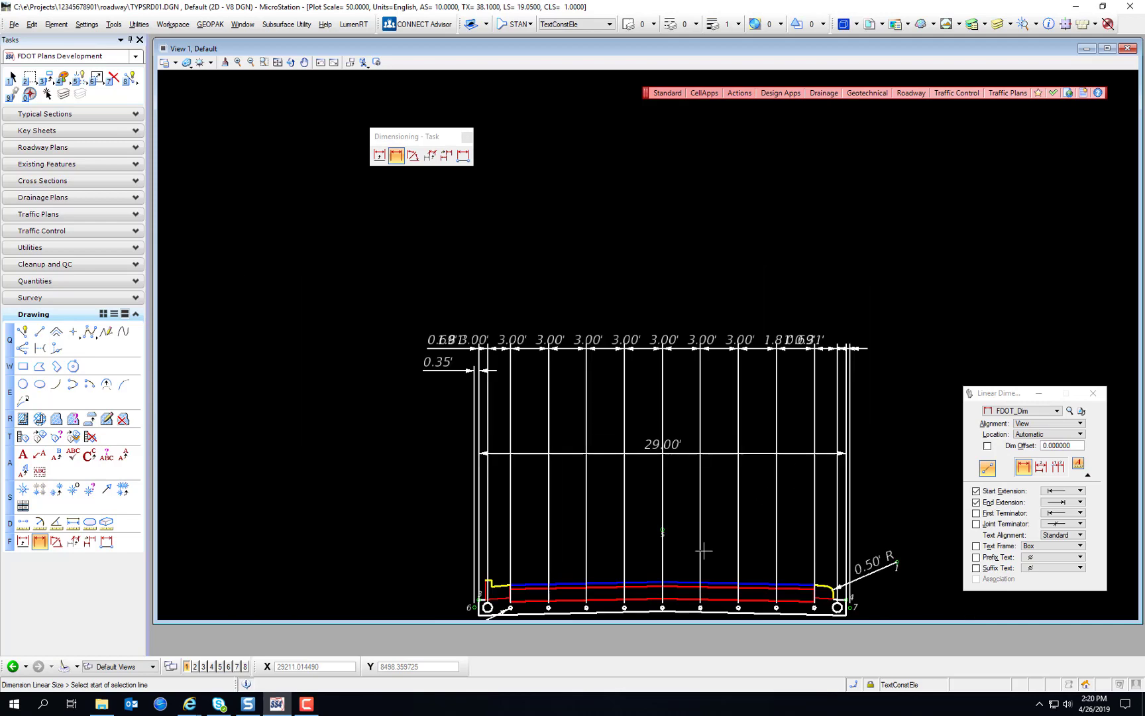
scroll(704, 551, "up", 2)
middle_click_drag(699, 537, 727, 436)
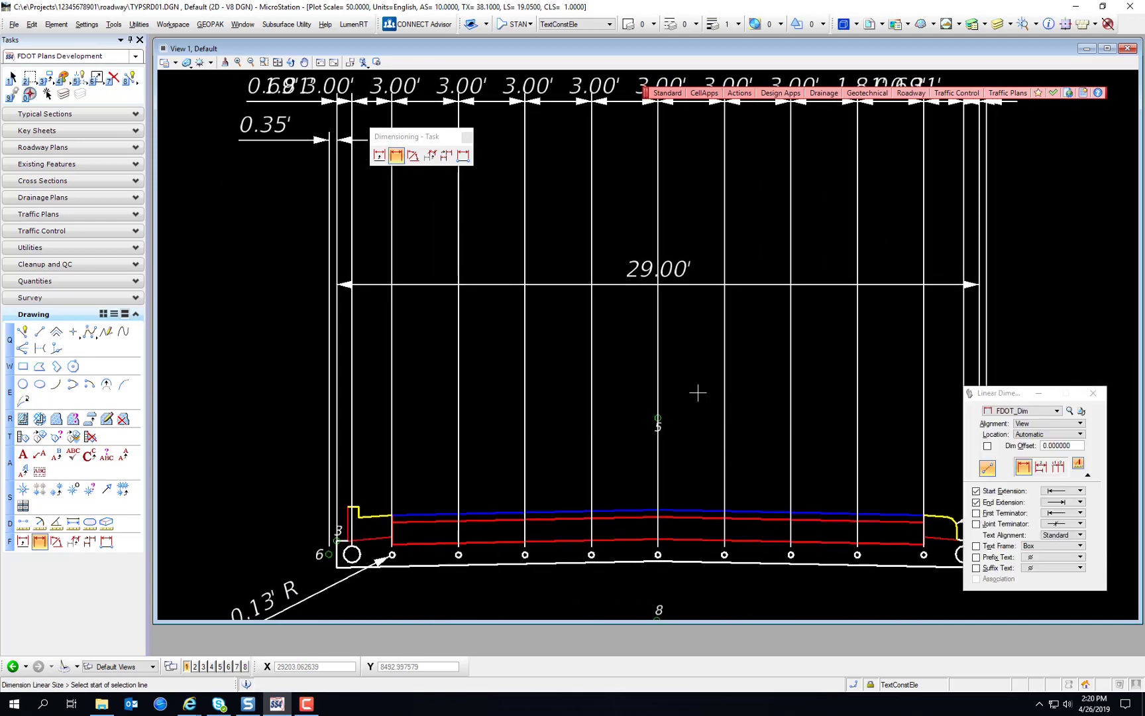
scroll(673, 379, "down", 2)
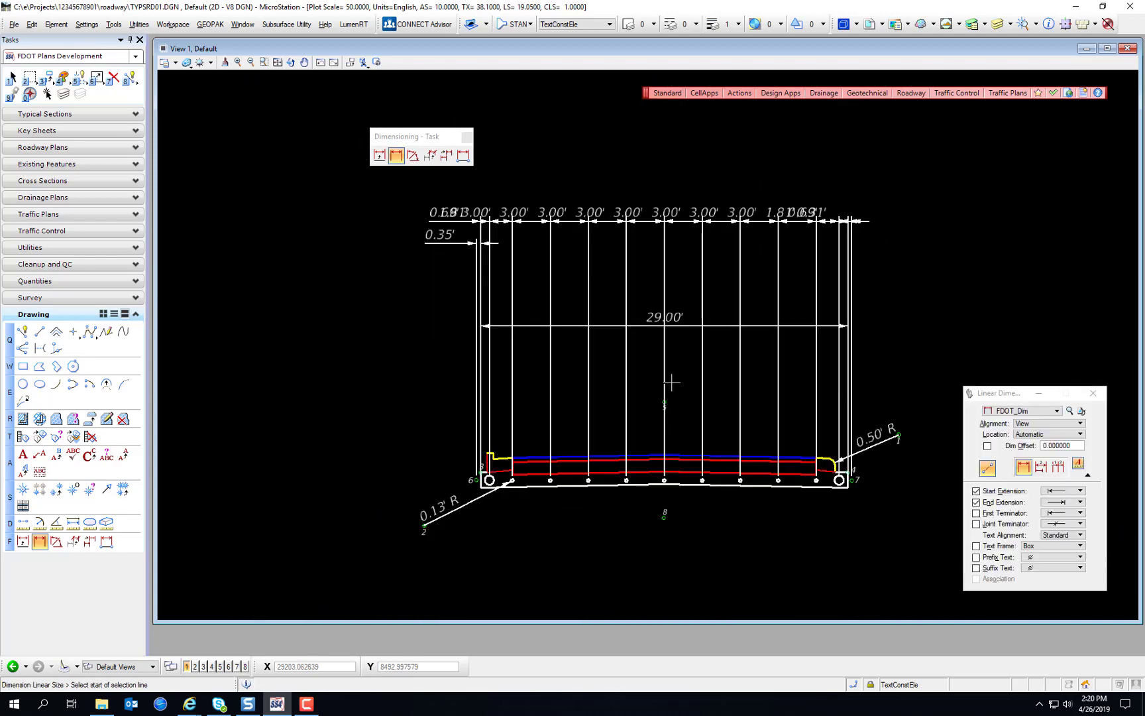
left_click(13, 79)
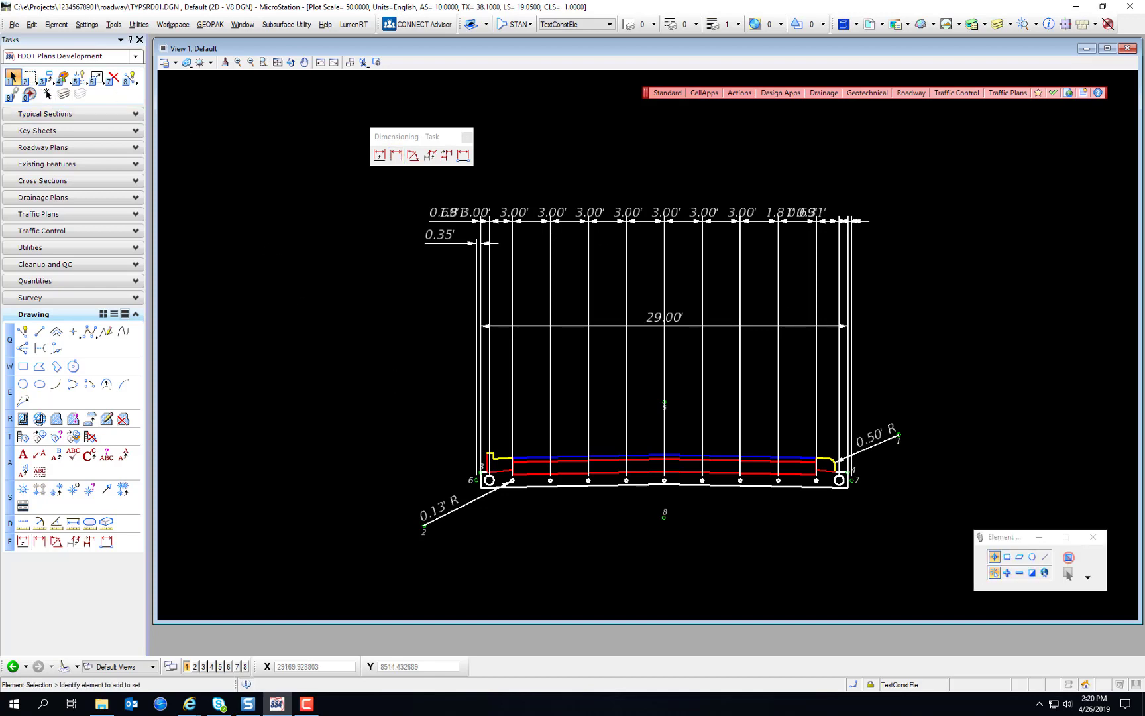